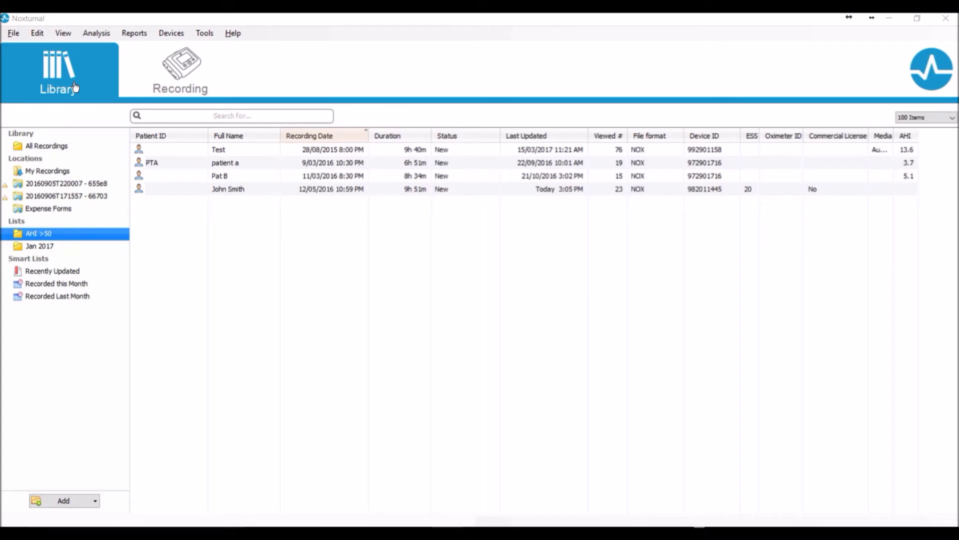
Search the recording library for the patient, then sort all recordings by date, oldest first
left_click(242, 161)
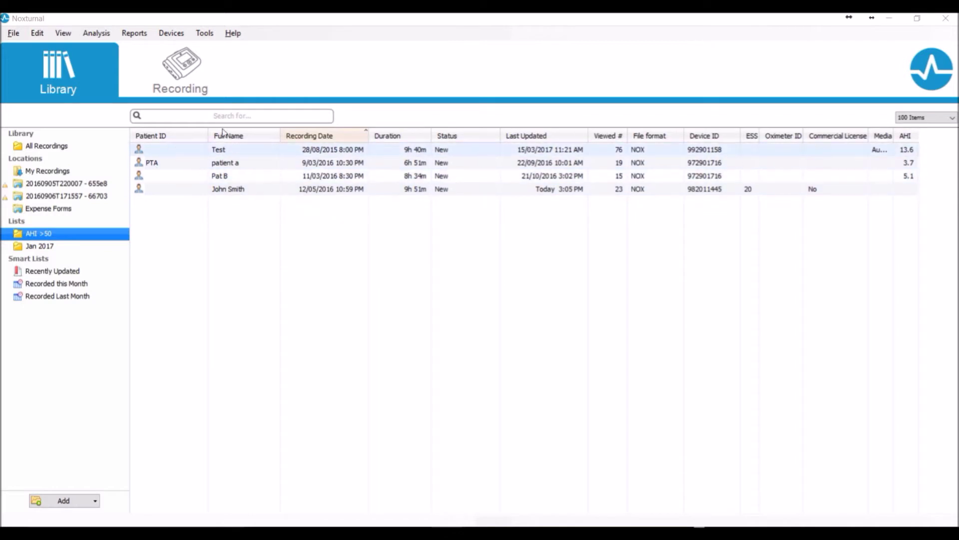
left_click(228, 116)
type("john")
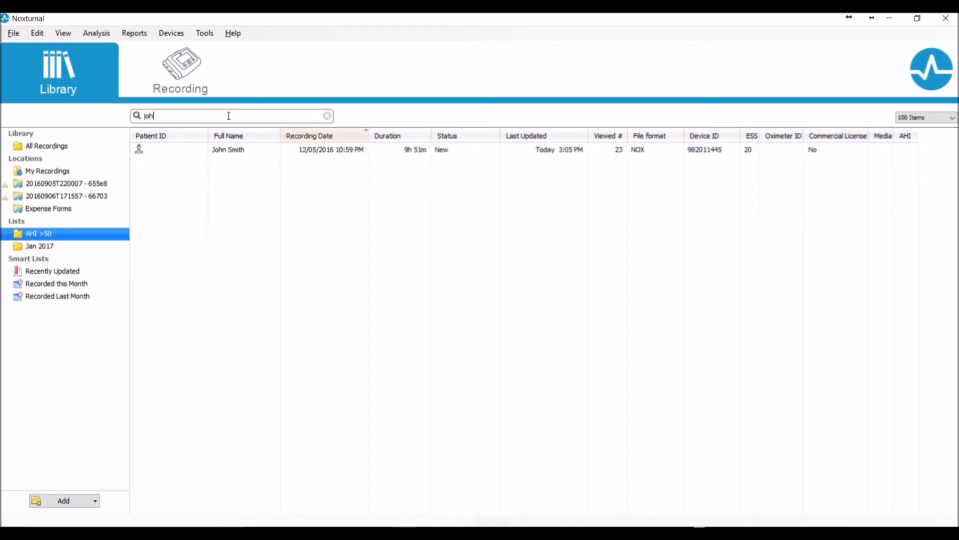
key("BackSpace")
key("BackSpace")
key("BackSpace")
key("BackSpace")
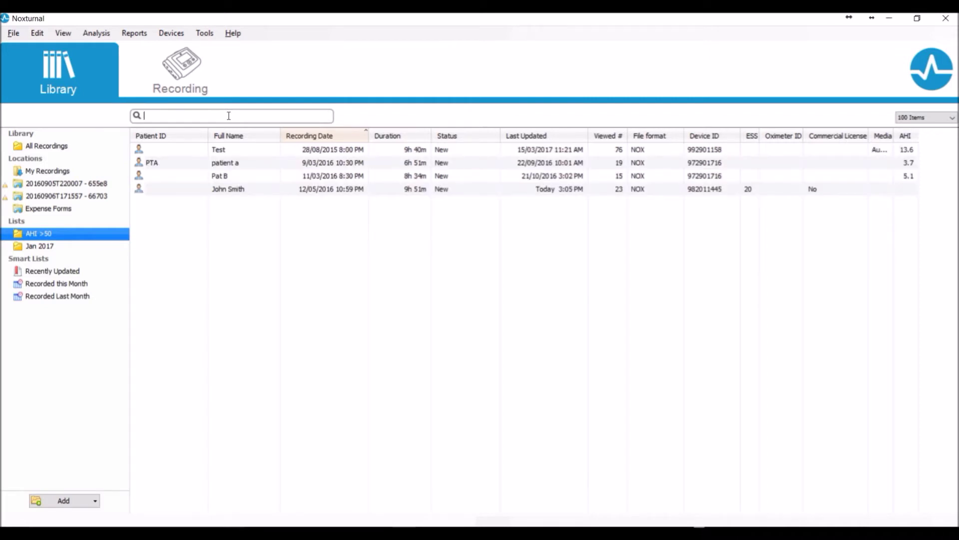
left_click(304, 136)
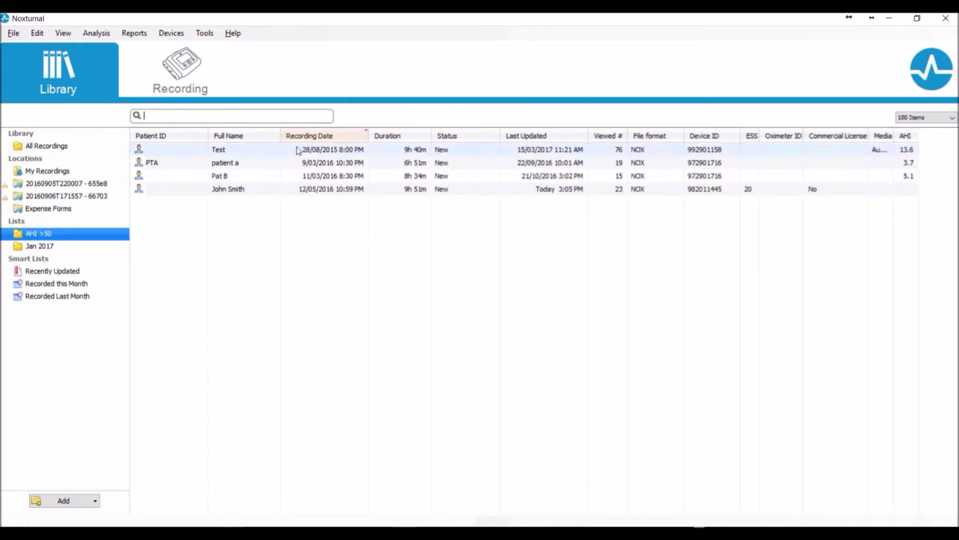
left_click(304, 137)
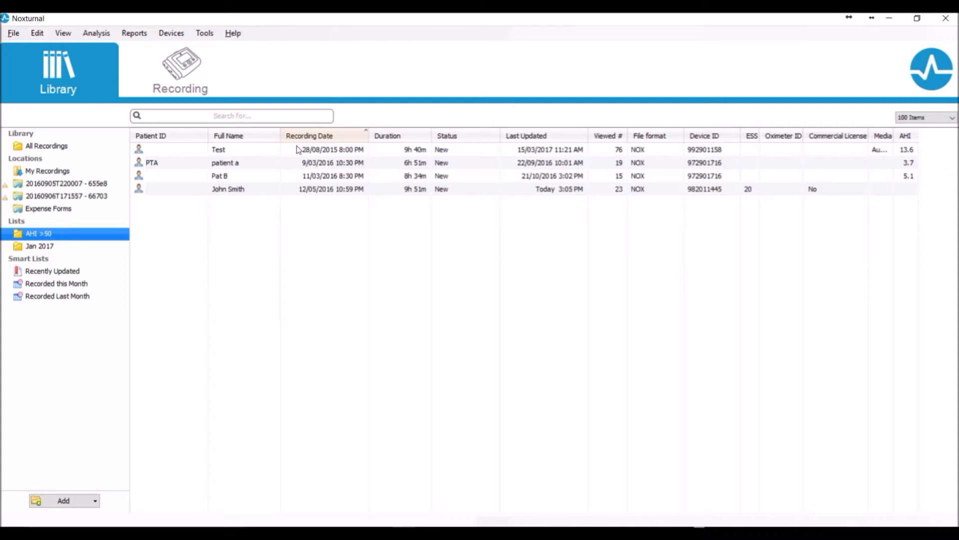
Open the 12 May 2016 recording and narrow the analysis window to 11:59 PM–5:36 AM
double_click(249, 193)
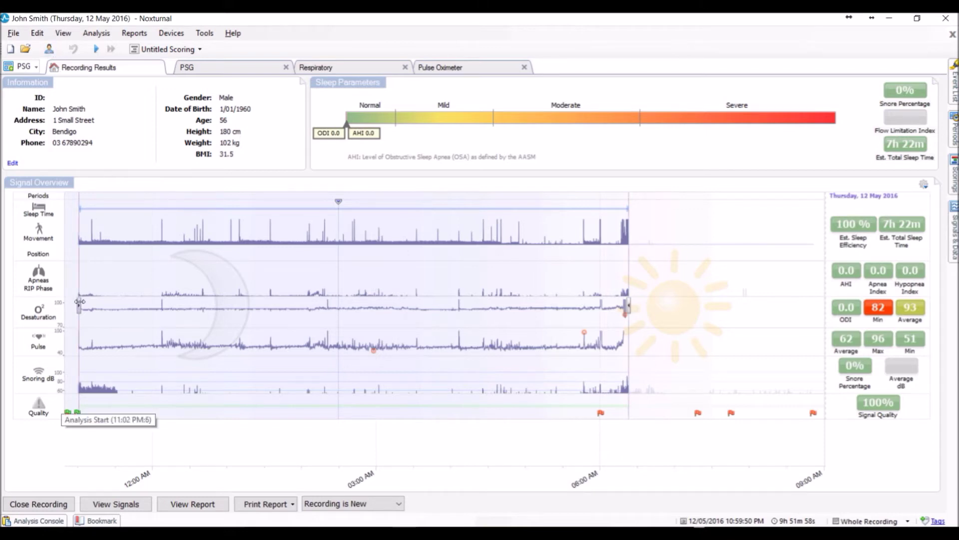
left_click_drag(79, 302, 152, 309)
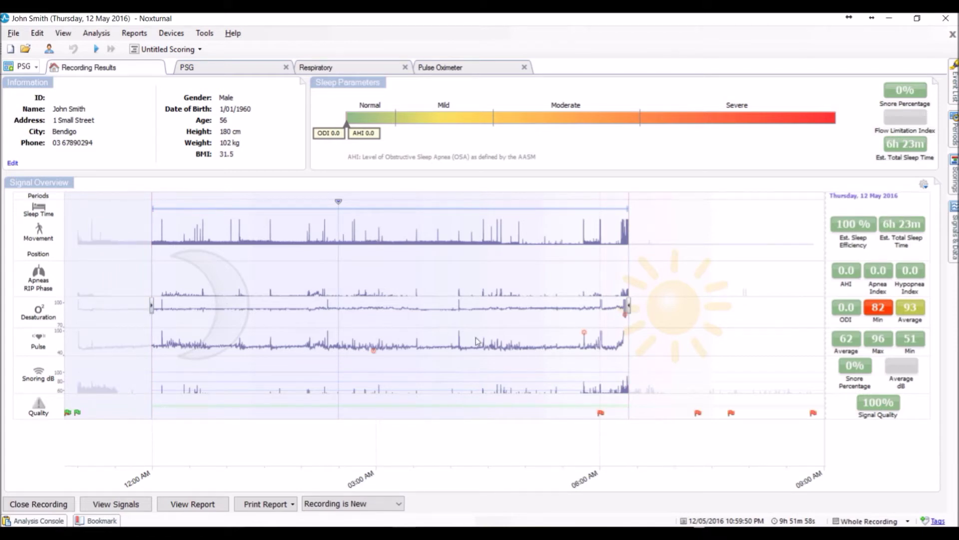
left_click_drag(628, 307, 569, 311)
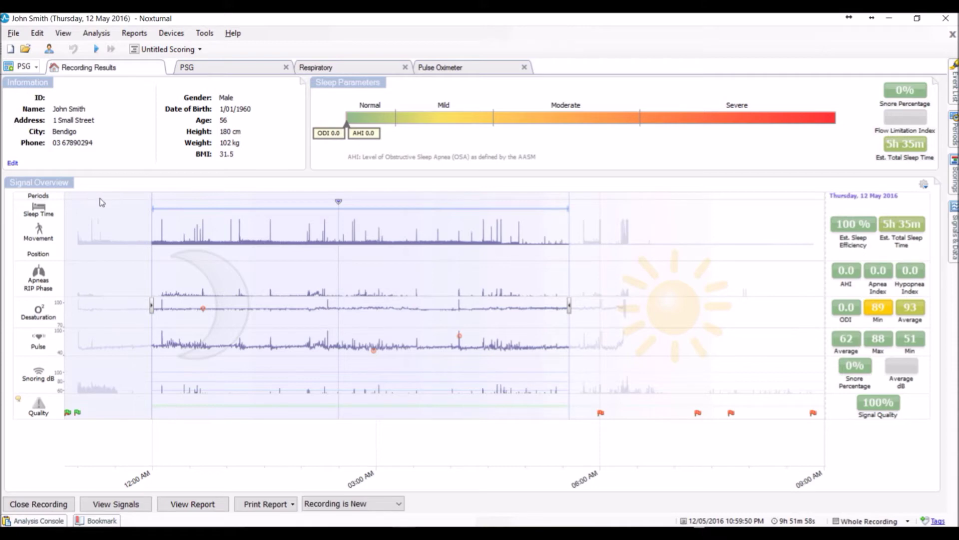
Score the 12:50 AM to 3:28 AM stretch in Signal Overview as invalid data
mouse_move(172, 197)
left_mouse_down()
mouse_move(223, 206)
mouse_move(413, 202)
left_mouse_up()
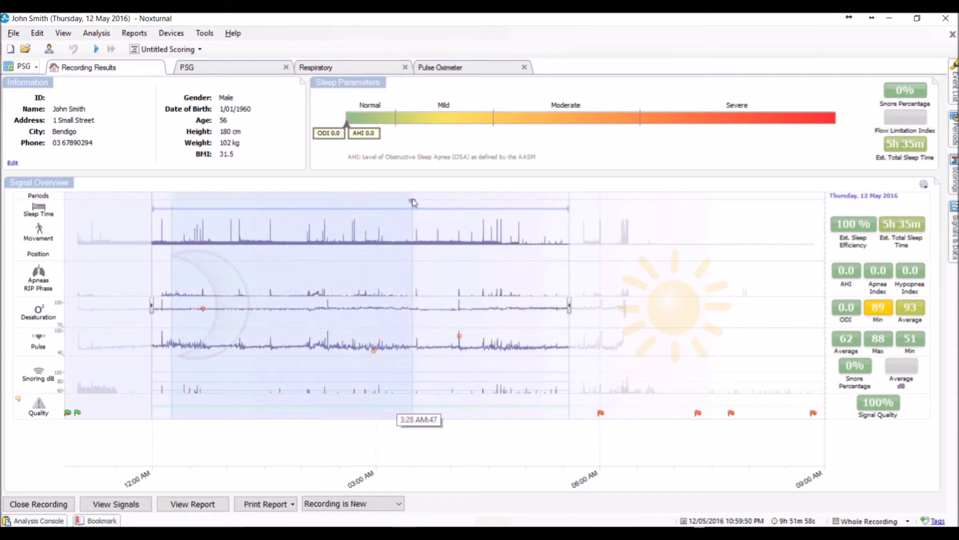
right_click(413, 202)
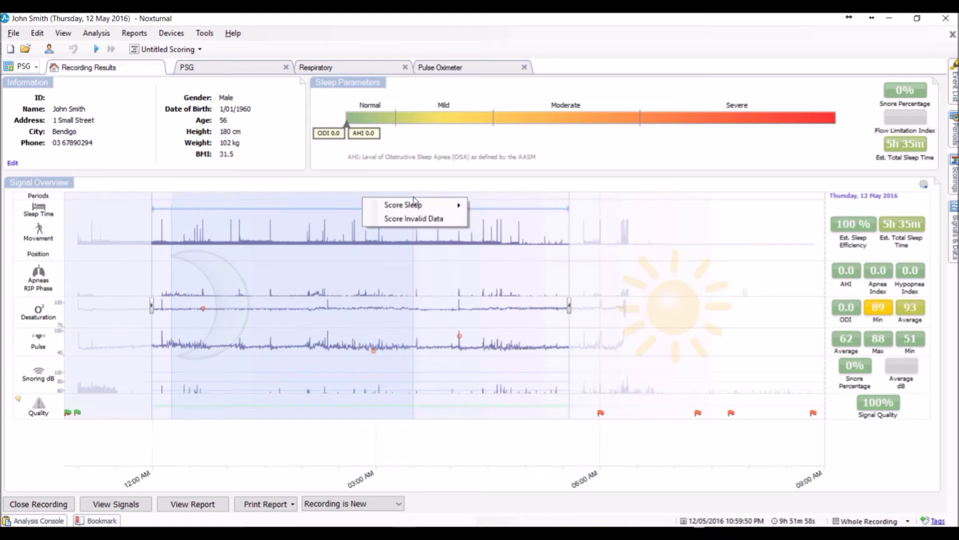
mouse_move(416, 208)
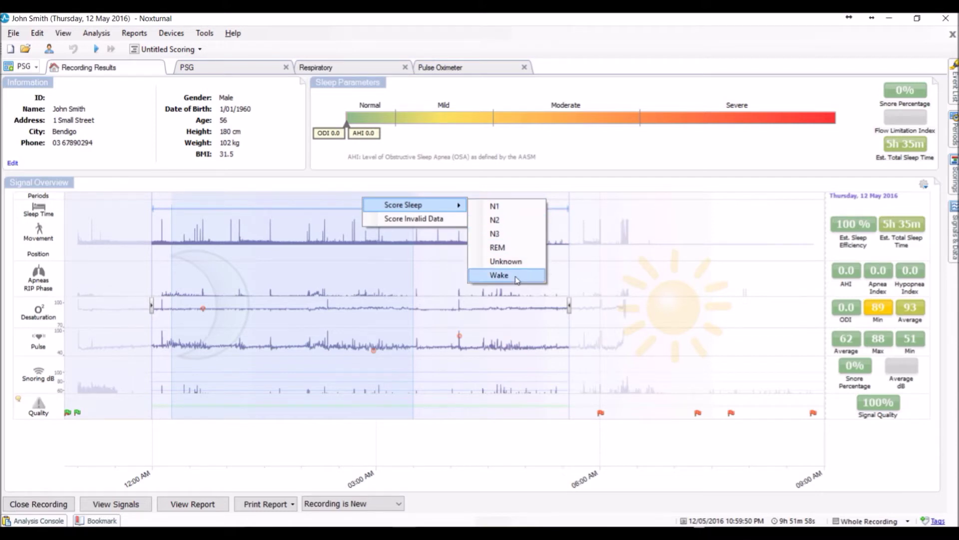
left_click(403, 220)
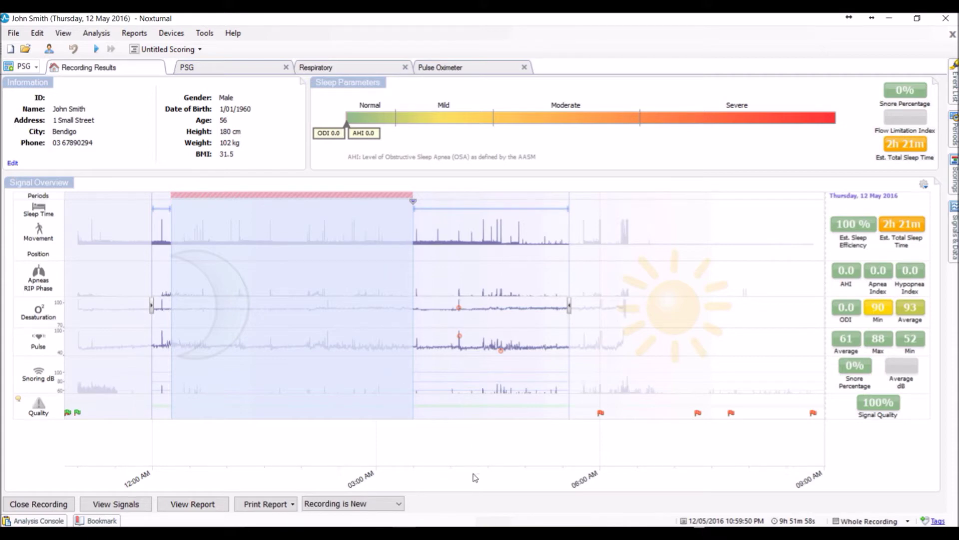
left_click(398, 503)
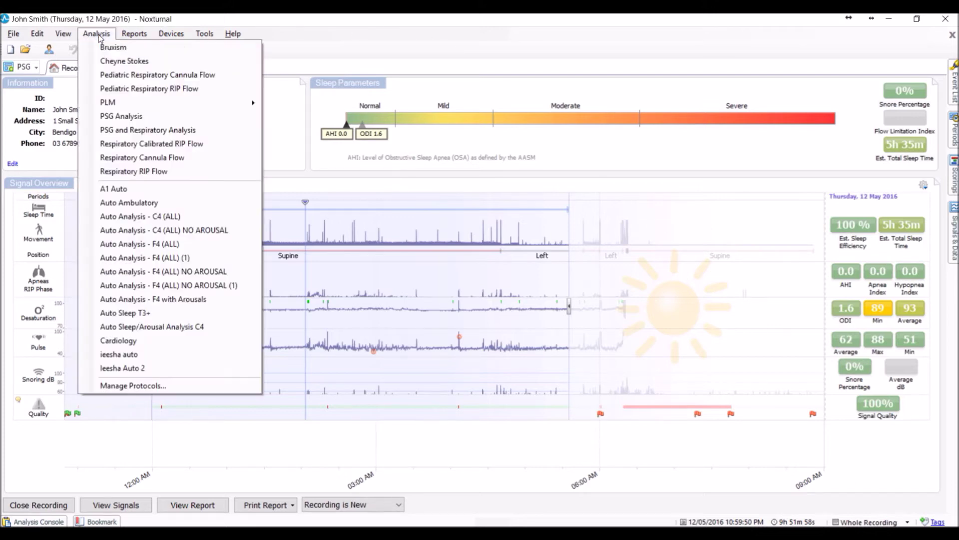
Start a new analysis protocol named with the user's name plus 'Auto 3'
left_click(149, 387)
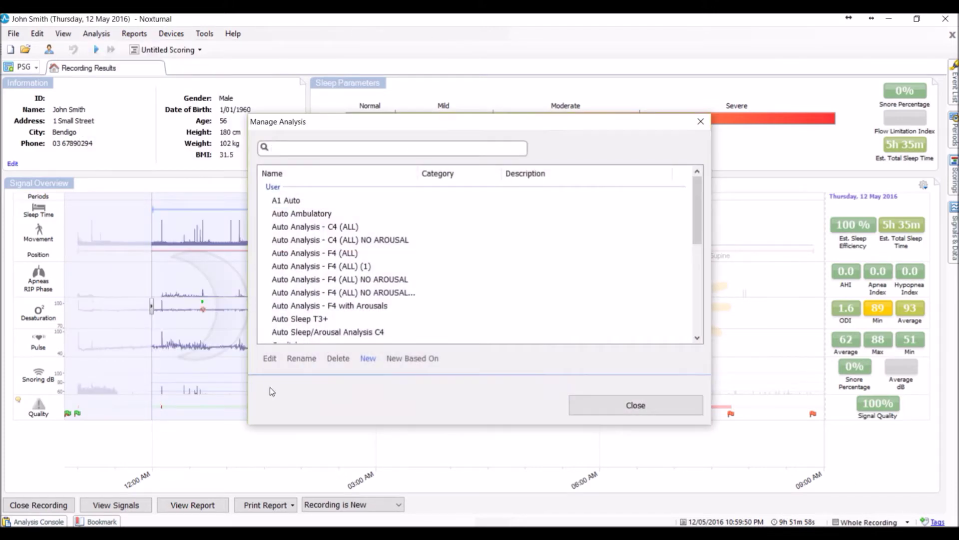
left_click(369, 359)
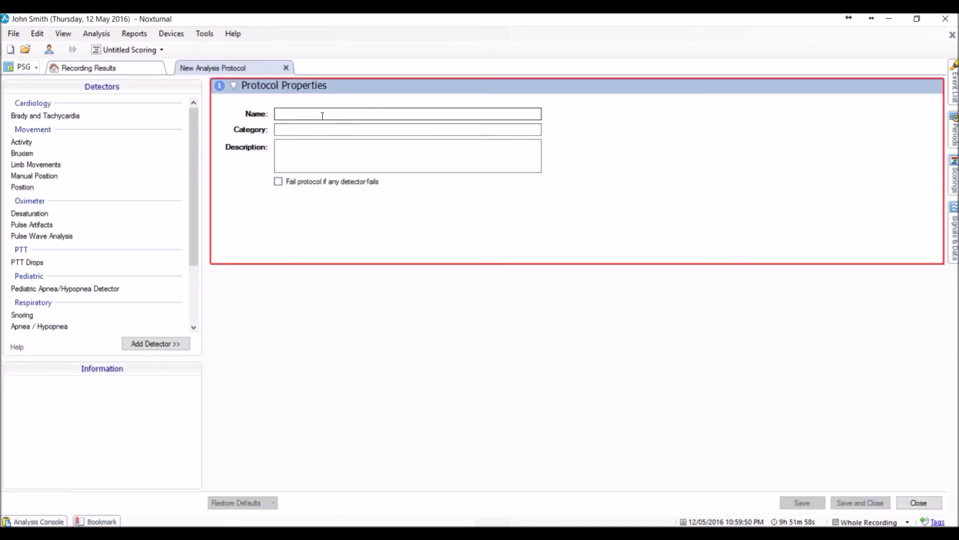
left_click(322, 114)
type("Ieesha ")
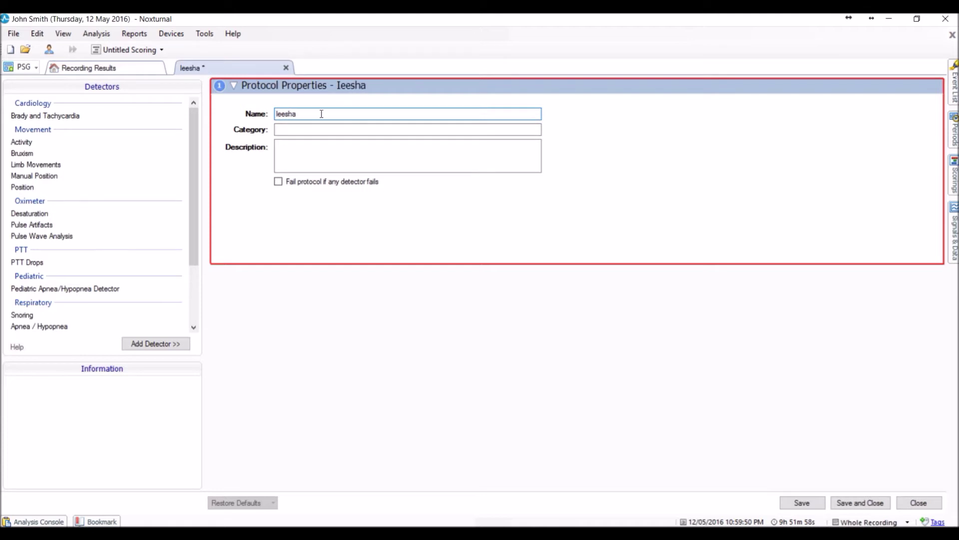
type("Auto 3")
Add the Position and Desaturation detectors to the protocol and save it
left_click(22, 187)
double_click(23, 187)
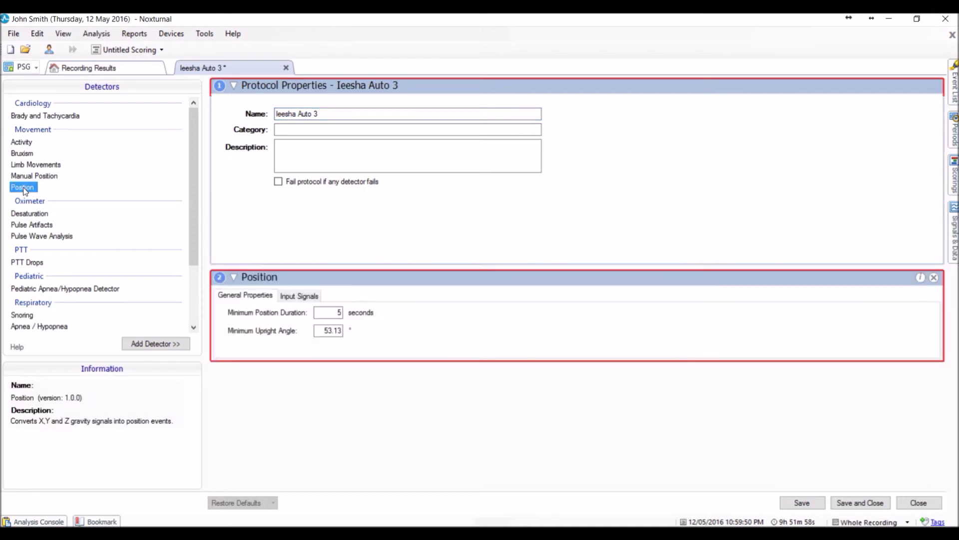
left_click(19, 214)
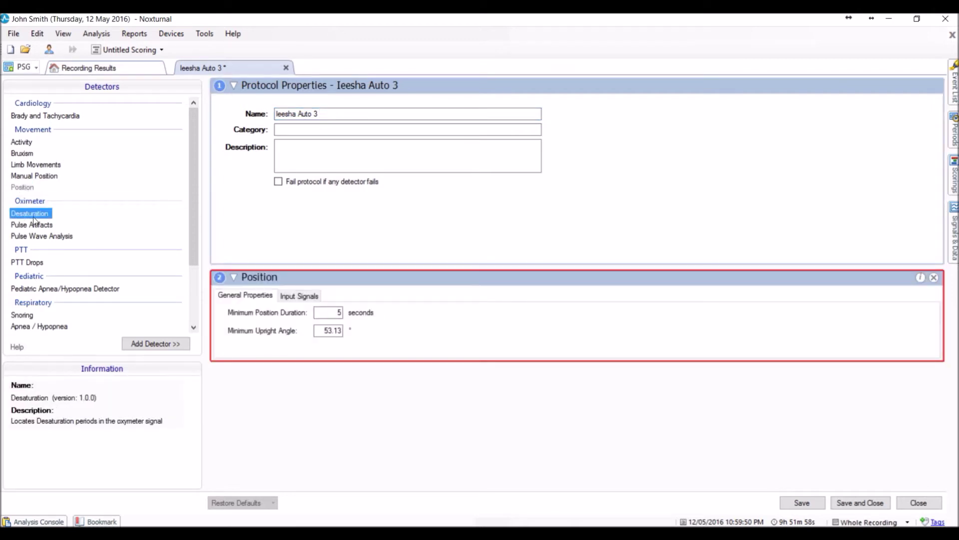
left_click(161, 343)
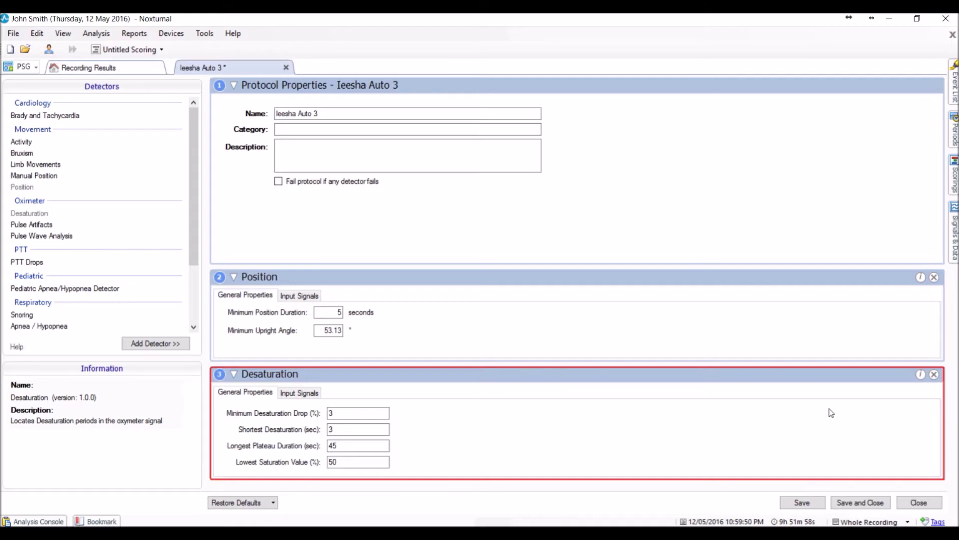
left_click(856, 503)
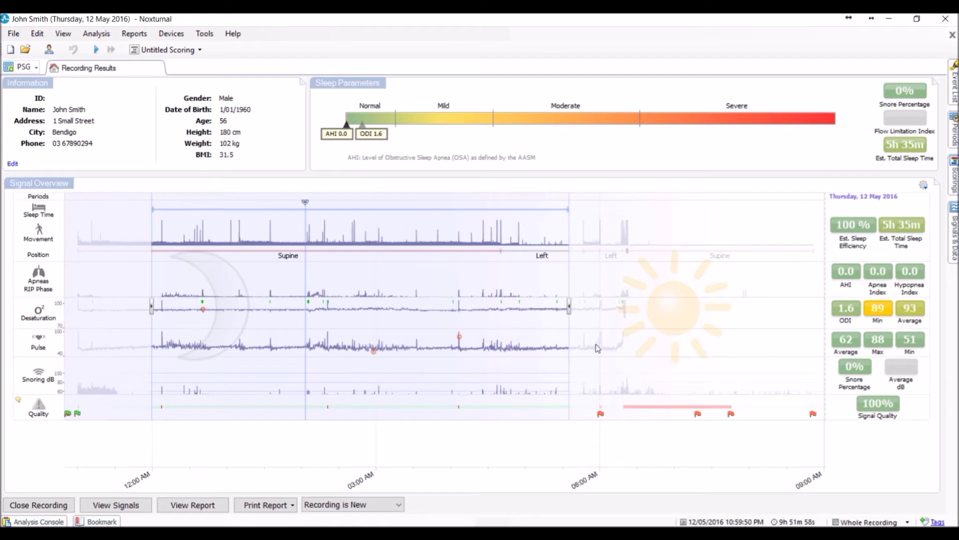
Run the new protocol from the Analysis menu and watch its progress in the Analysis Console
left_click(96, 34)
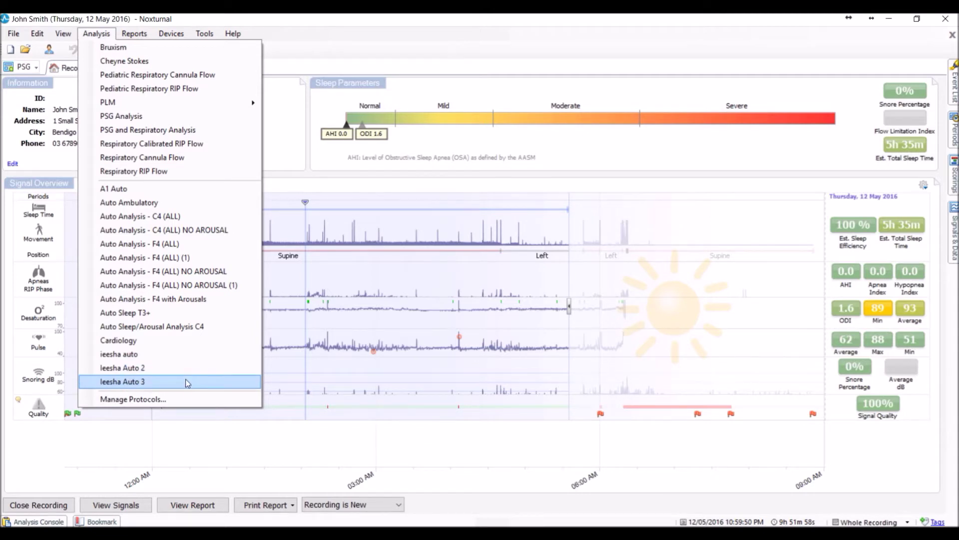
left_click(146, 381)
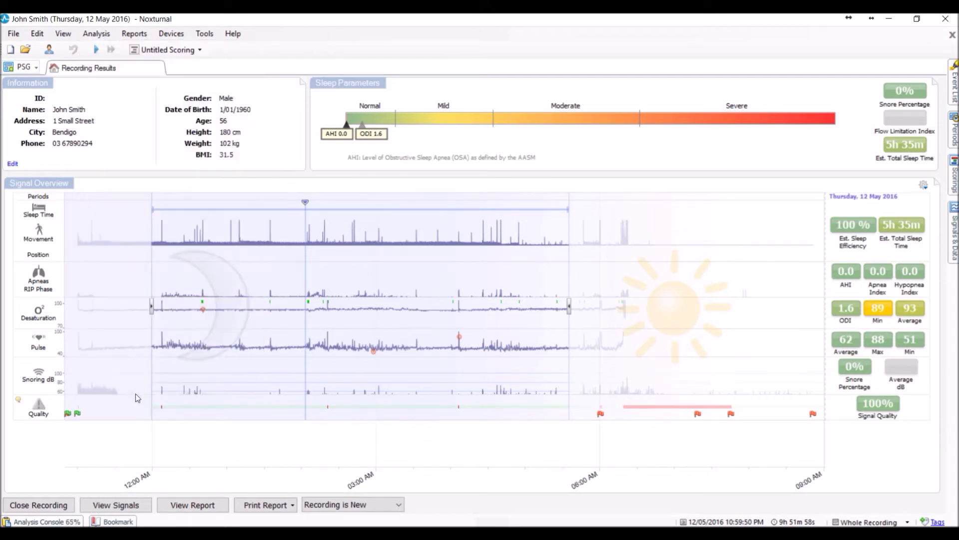
left_click(54, 522)
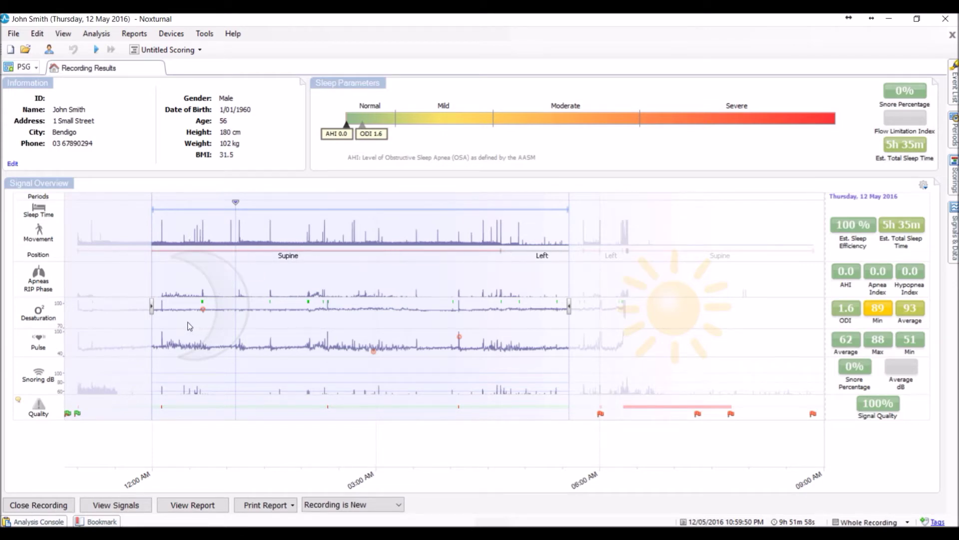
mouse_move(43, 322)
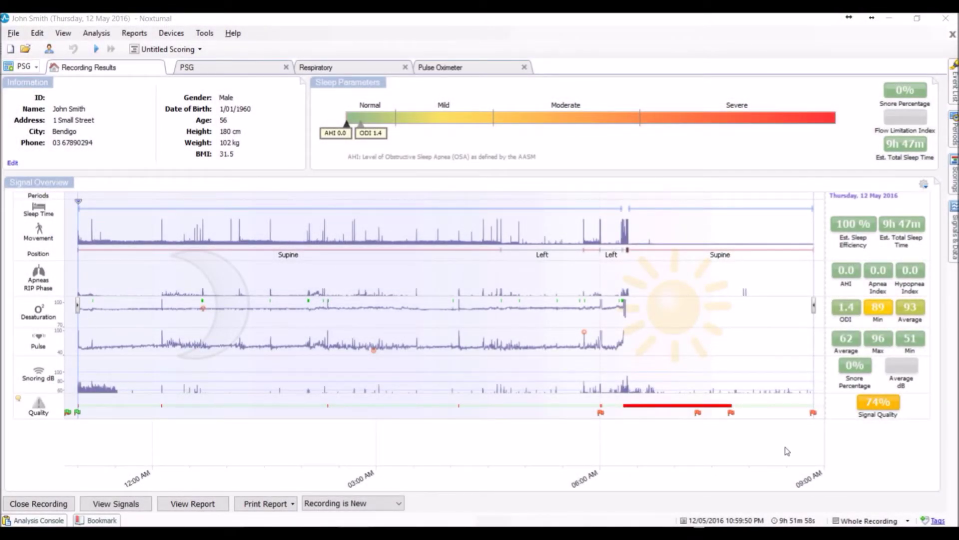
From the PSG workspace layout list, start a new layout copied from the current one
left_click(27, 68)
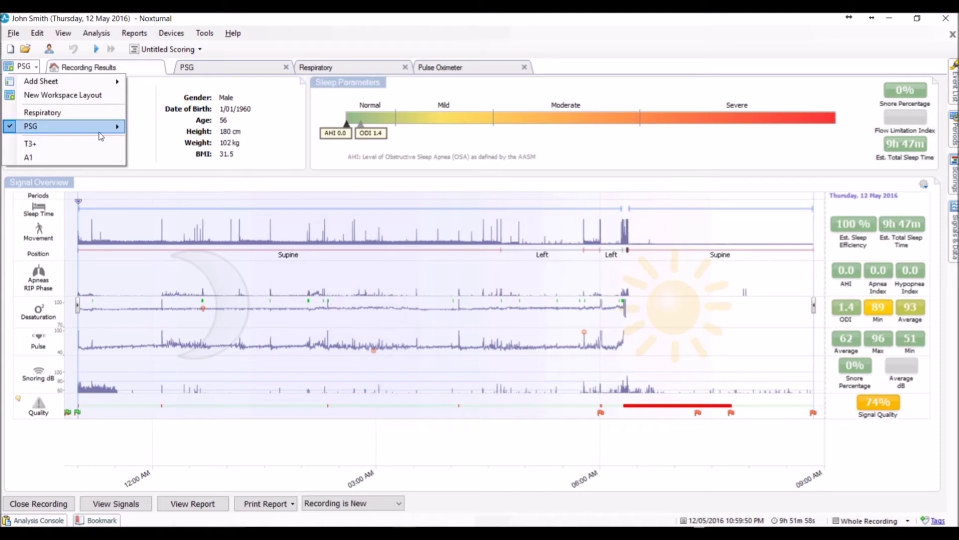
mouse_move(102, 136)
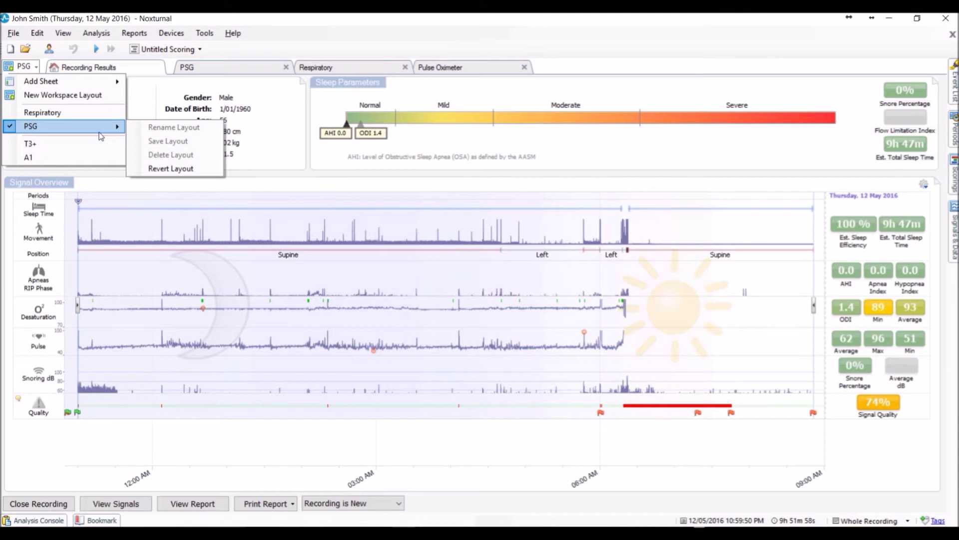
mouse_move(40, 81)
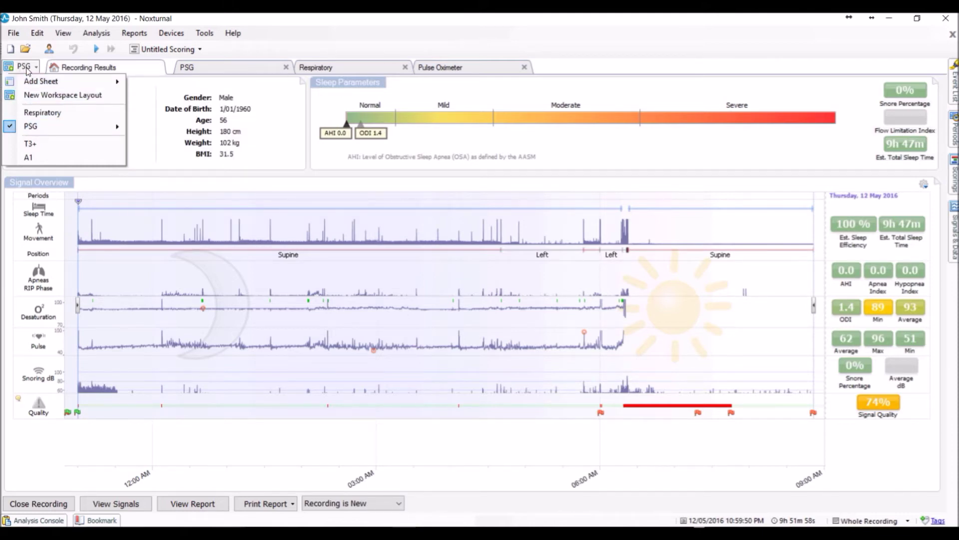
left_click(38, 95)
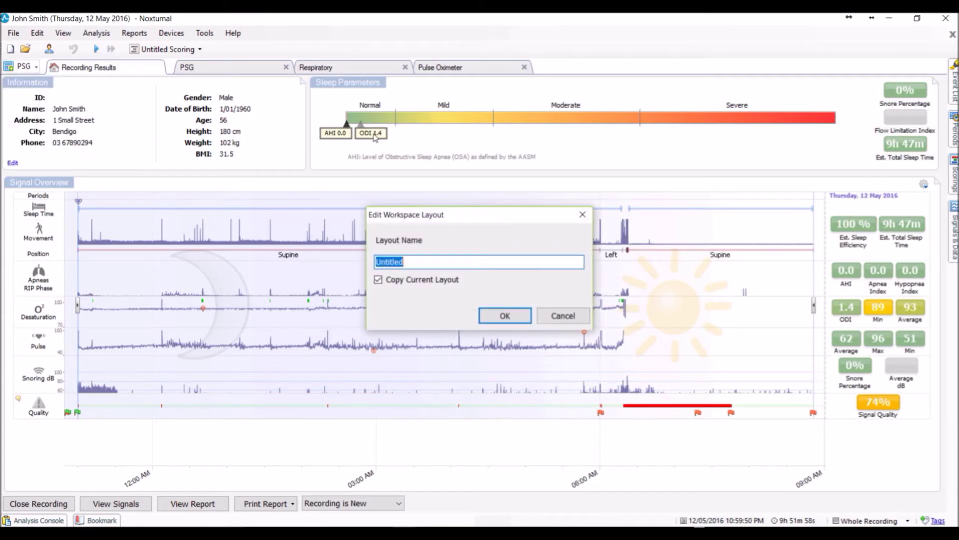
Name the new layout after the user and close the PSG, Respiratory and Pulse Oximeter sheets
type("Ieesha")
left_click(505, 316)
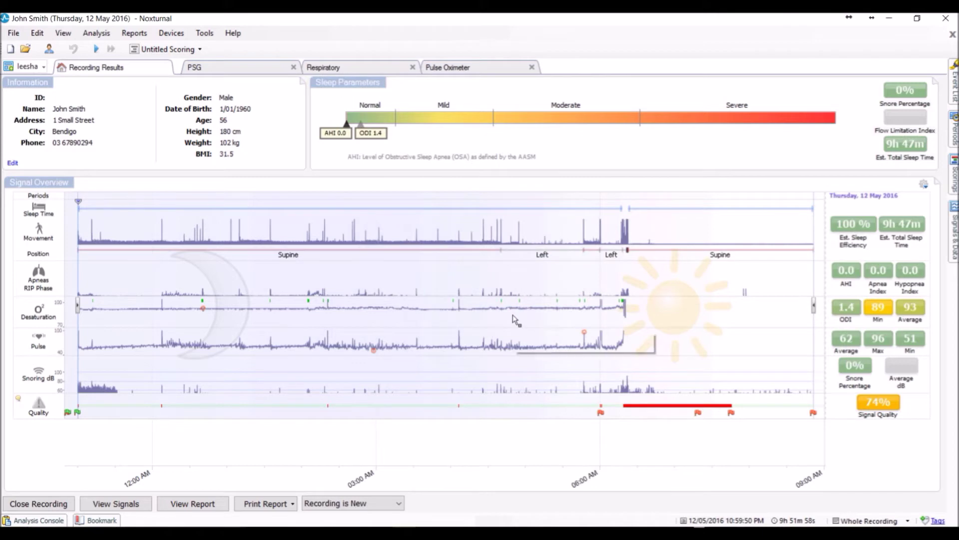
left_click(293, 67)
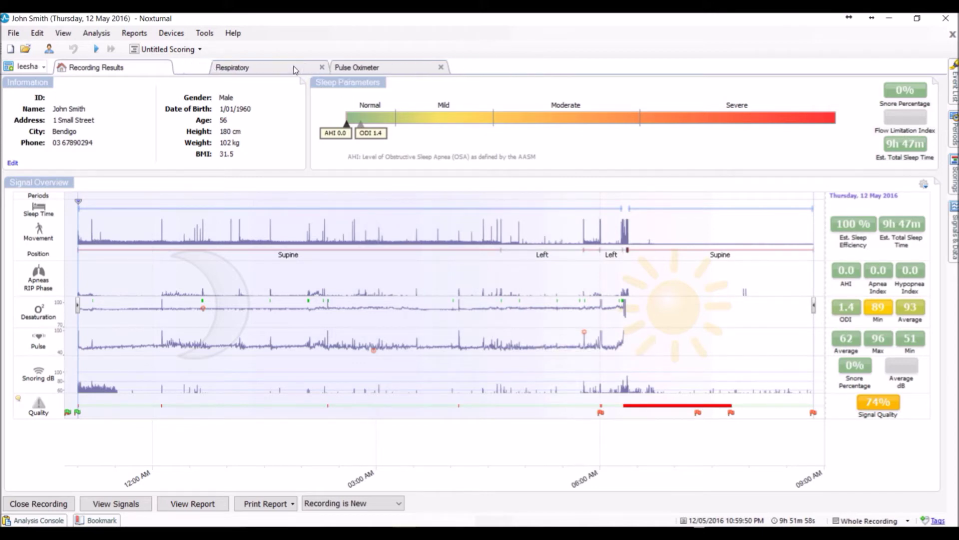
left_click(294, 67)
left_click(294, 68)
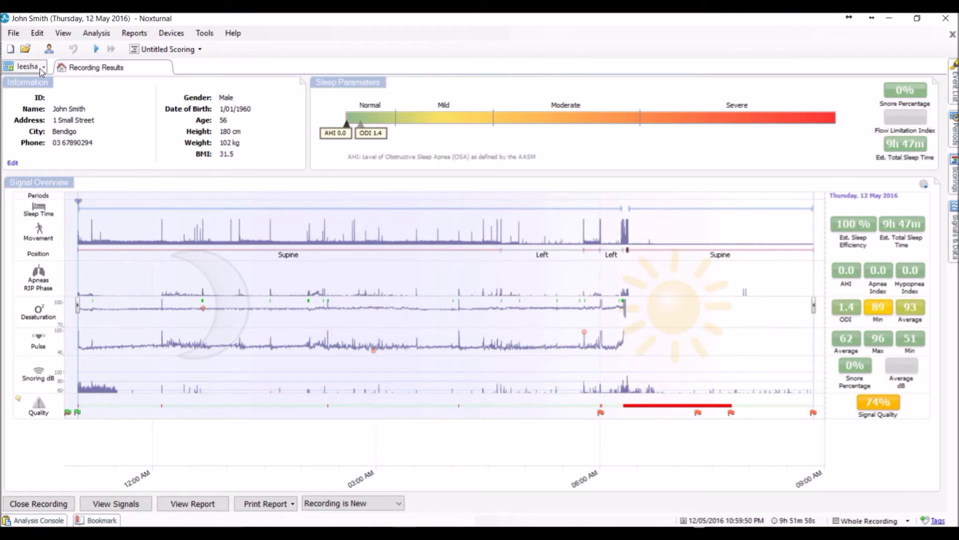
left_click(40, 69)
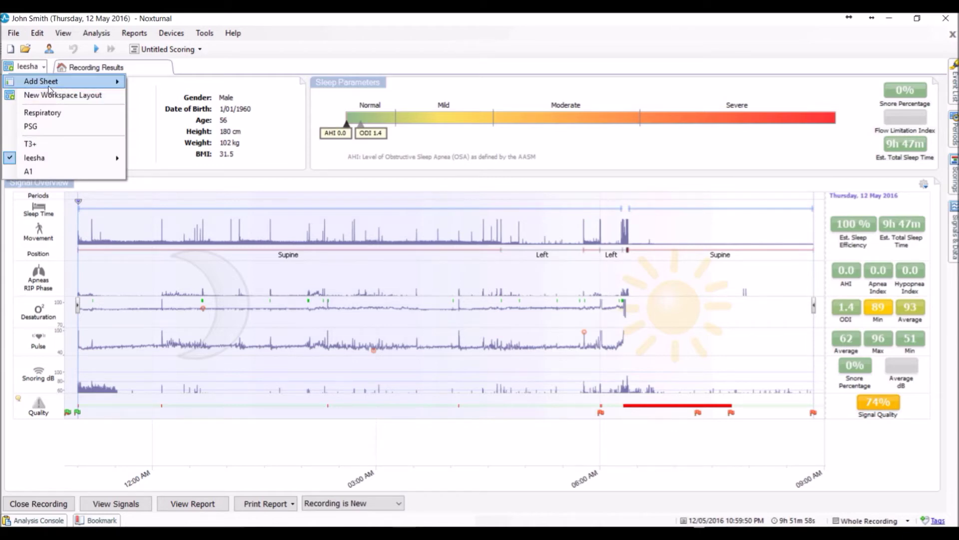
mouse_move(50, 84)
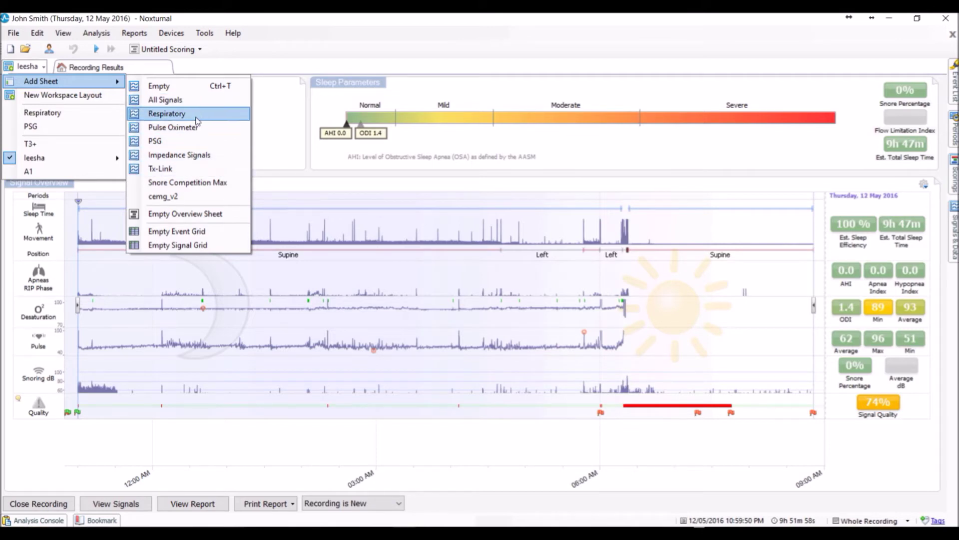
Add an empty sheet and rename it to the layout name followed by 'PSG'
left_click(160, 88)
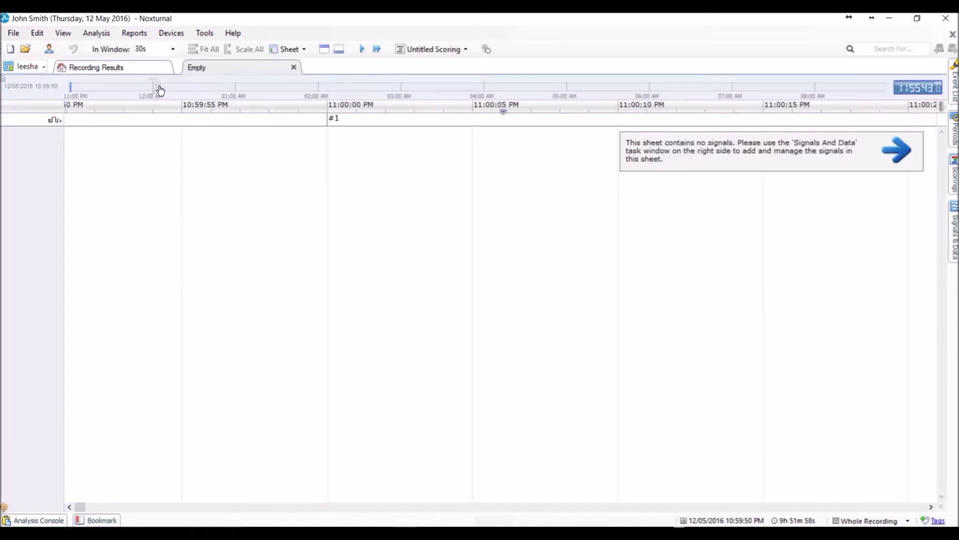
right_click(205, 71)
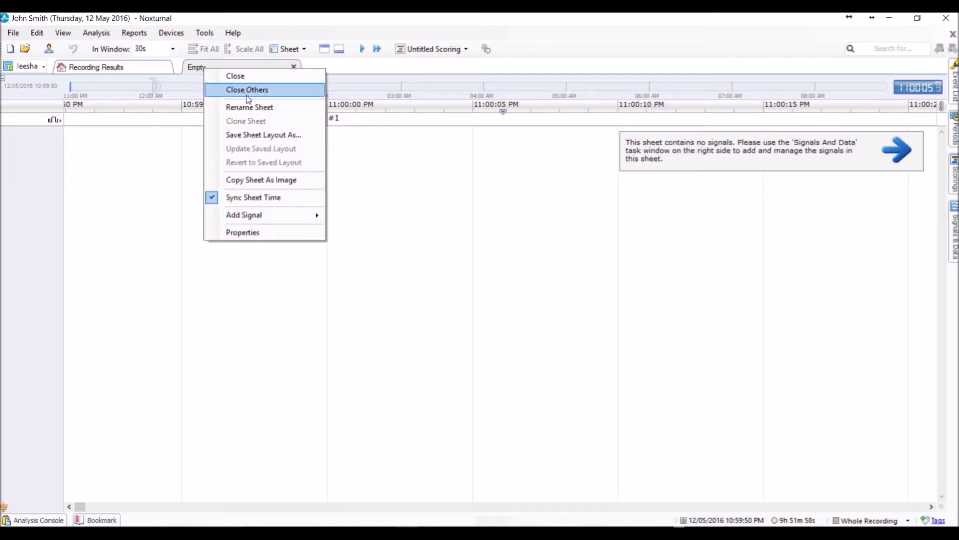
left_click(257, 110)
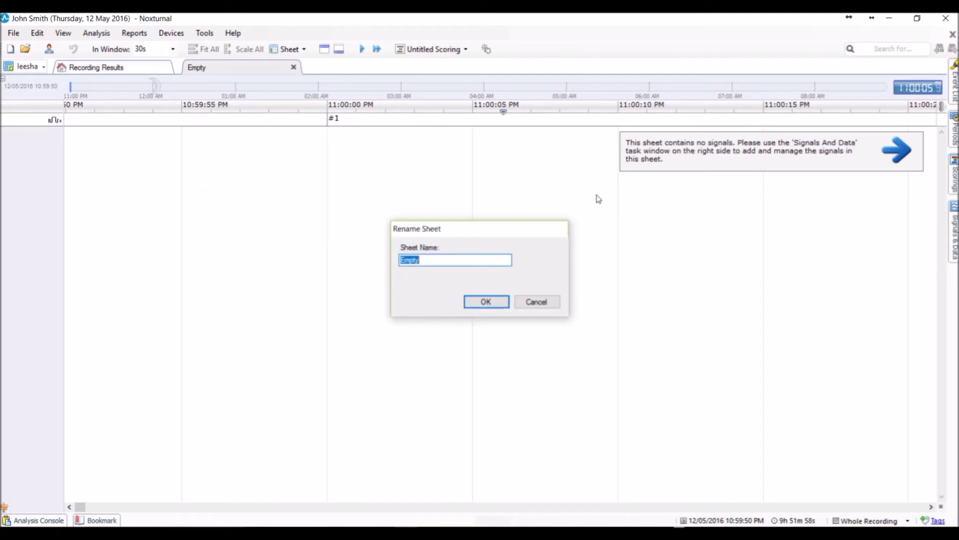
type("leesha PSG")
left_click_drag(523, 230, 518, 216)
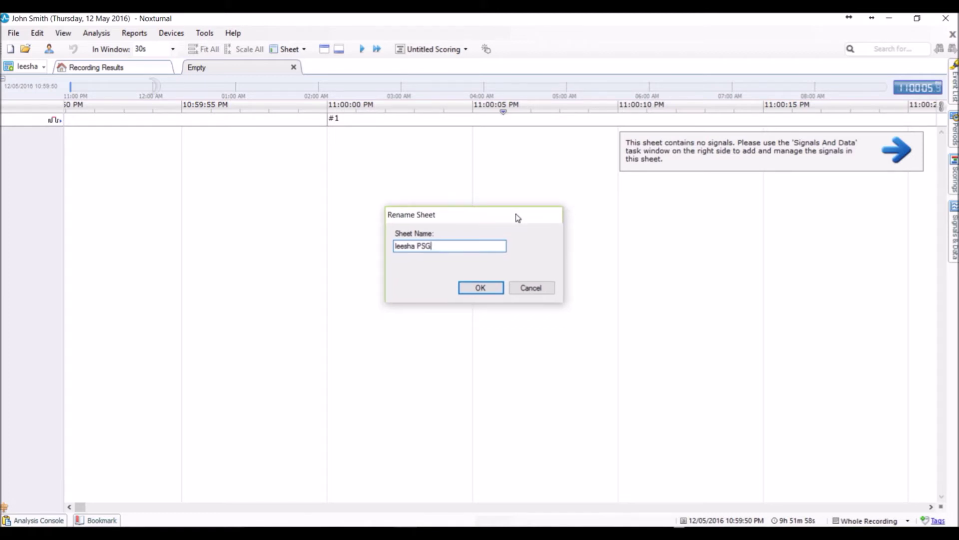
left_click(494, 289)
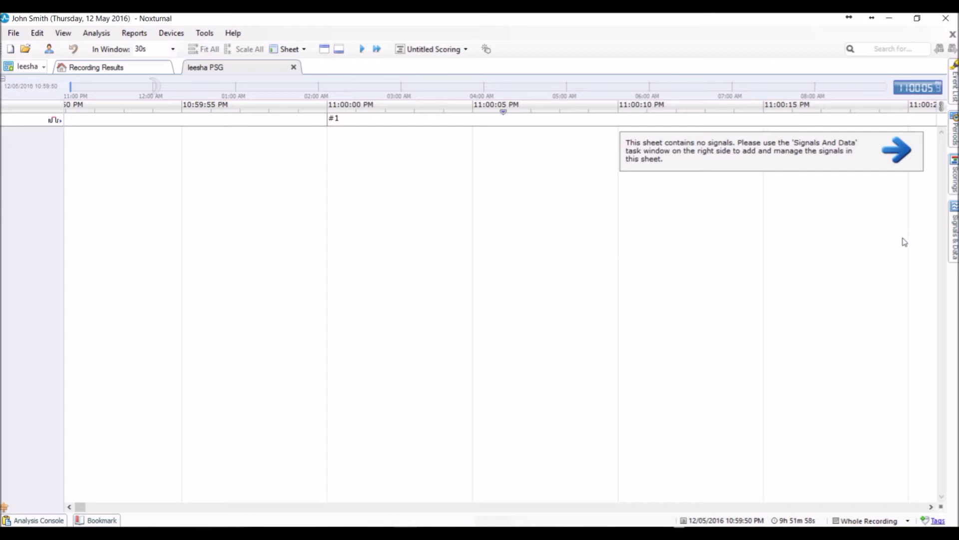
left_click(955, 232)
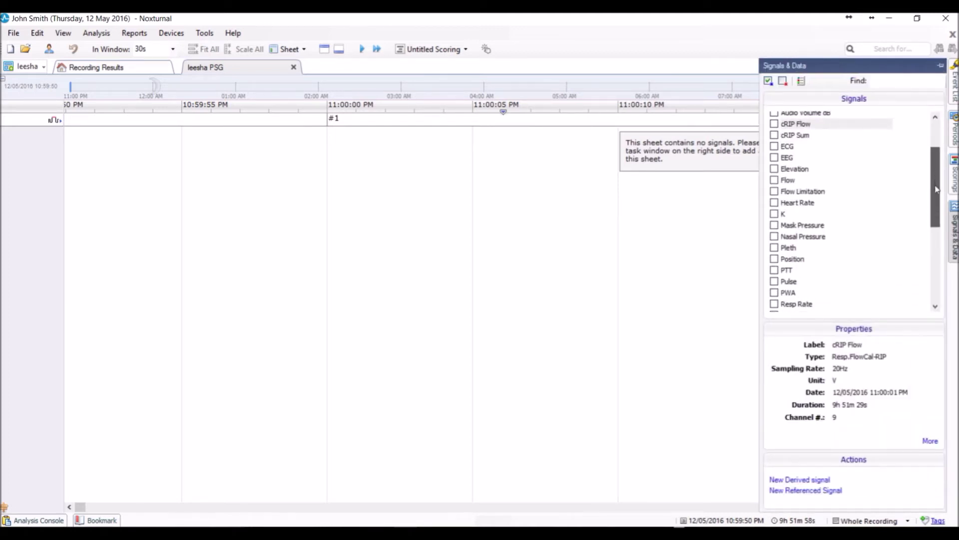
Tick EEG in Signals & Data, then find and tick ECG to add both traces
left_click_drag(936, 189, 934, 151)
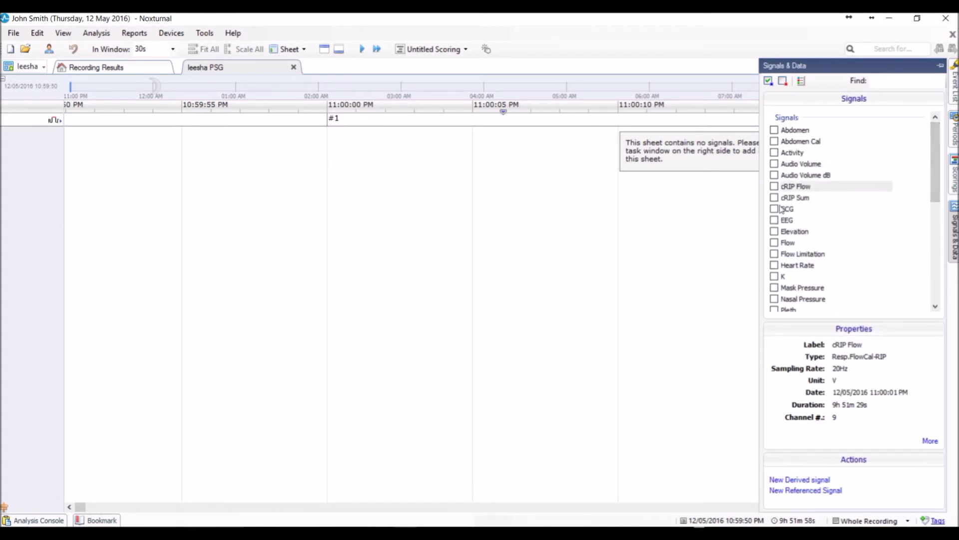
left_click(774, 220)
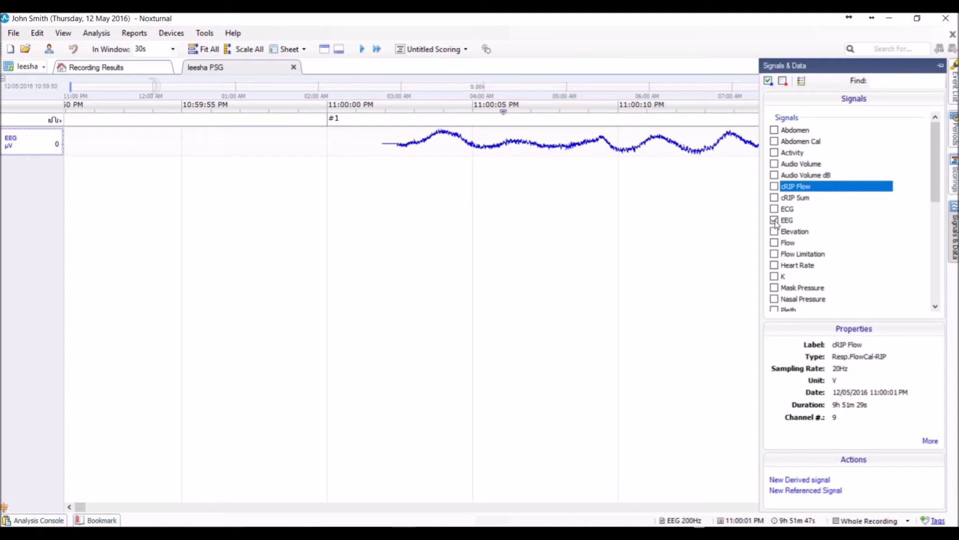
left_click(887, 81)
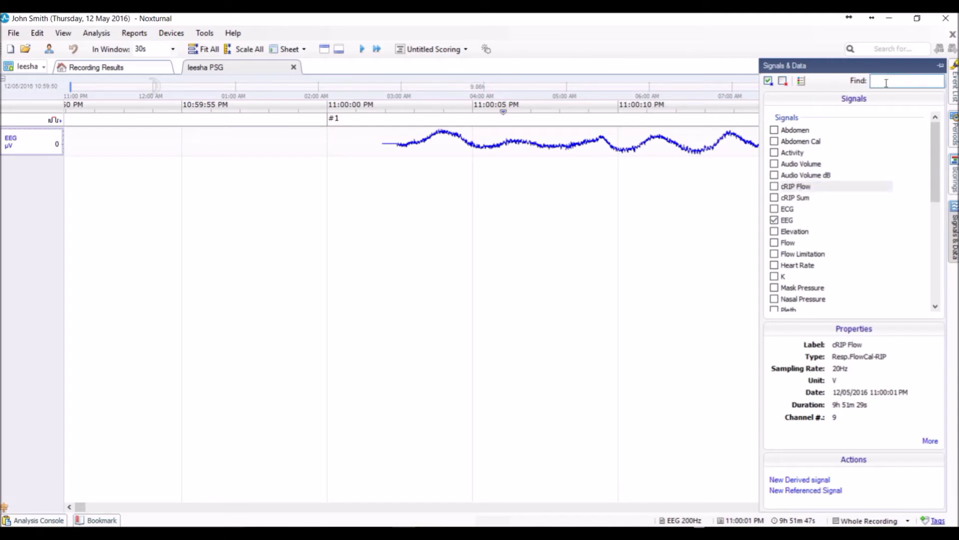
type("ECG")
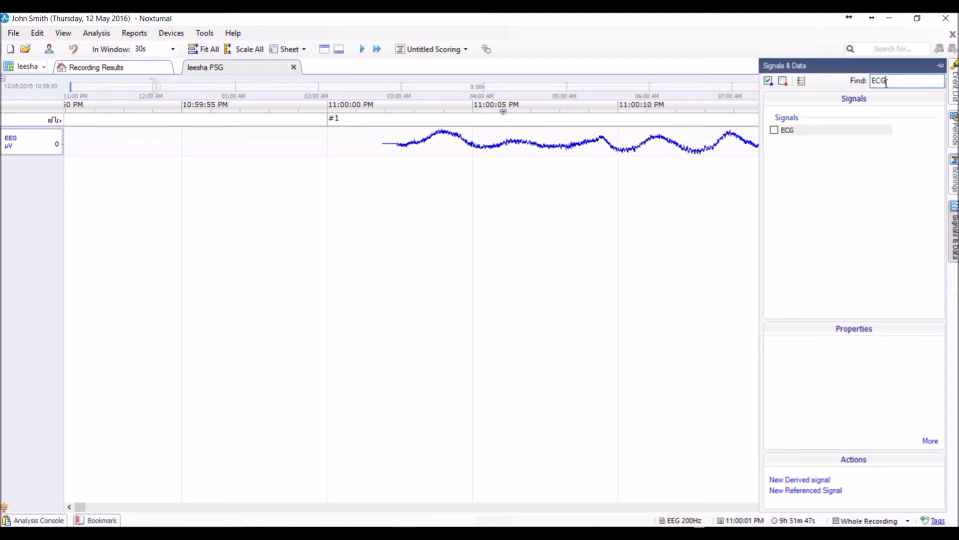
left_click(775, 131)
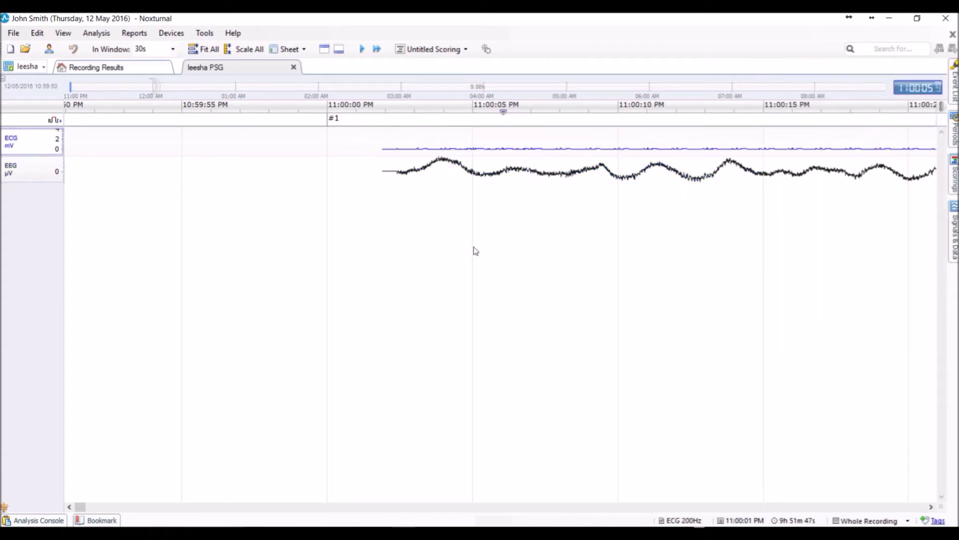
scroll(356, 243, "down", 2)
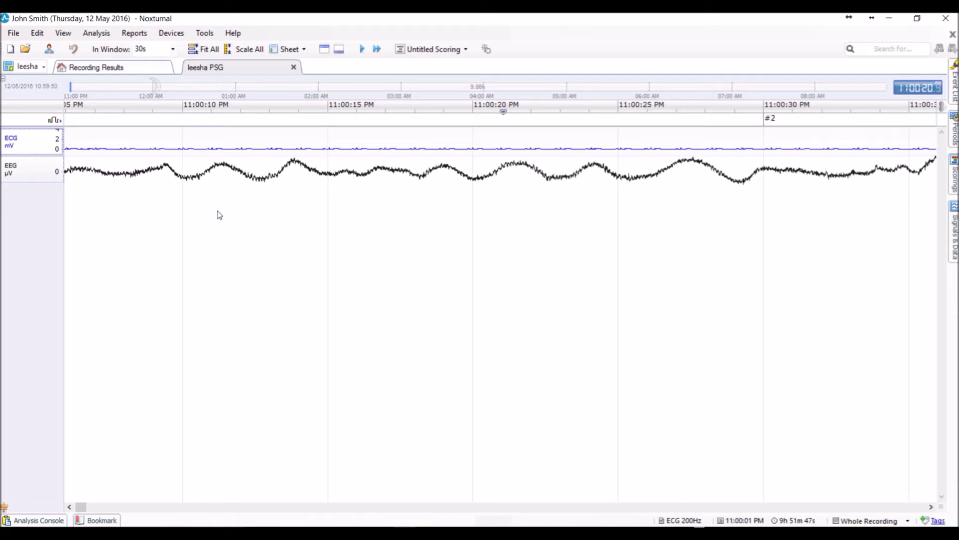
Group the EEG signal with signals of the same type and open its properties
right_click(48, 171)
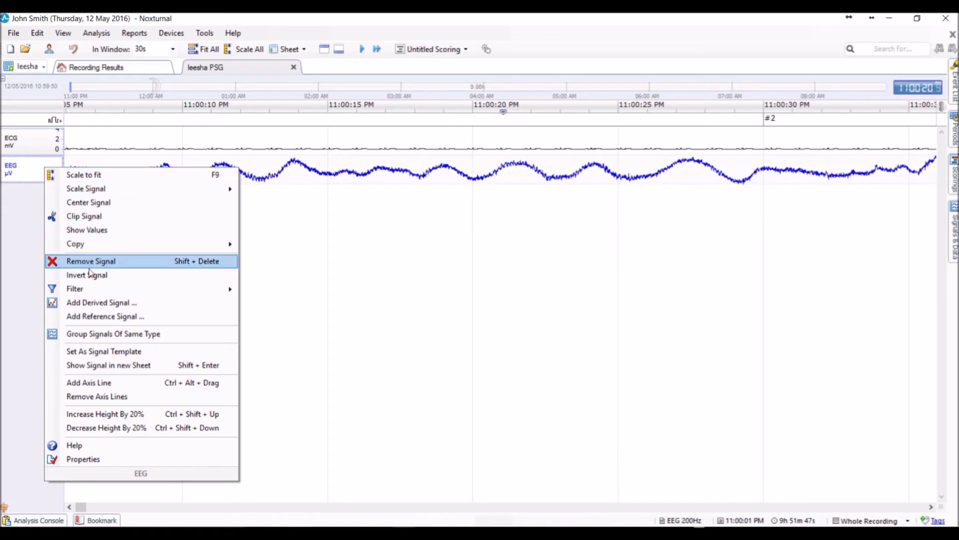
left_click(114, 334)
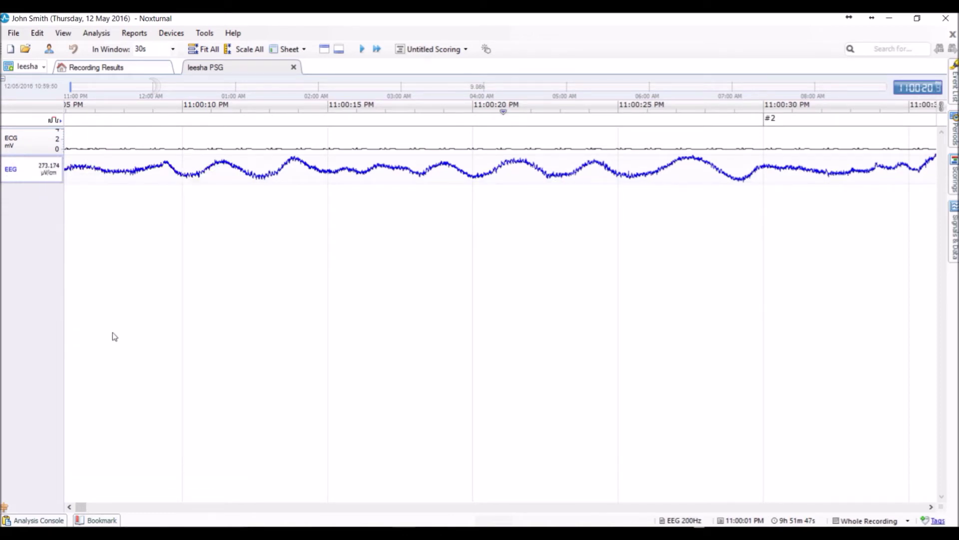
right_click(49, 172)
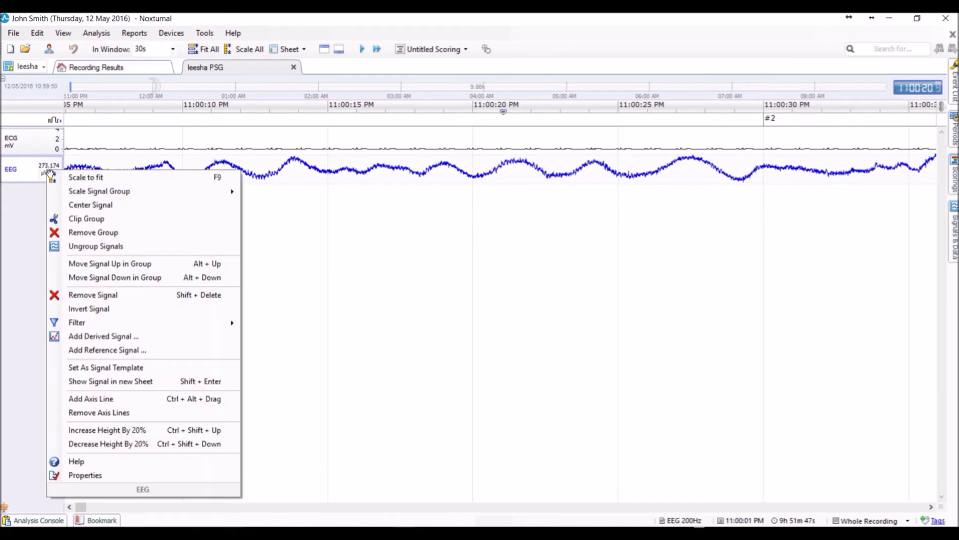
left_click(84, 477)
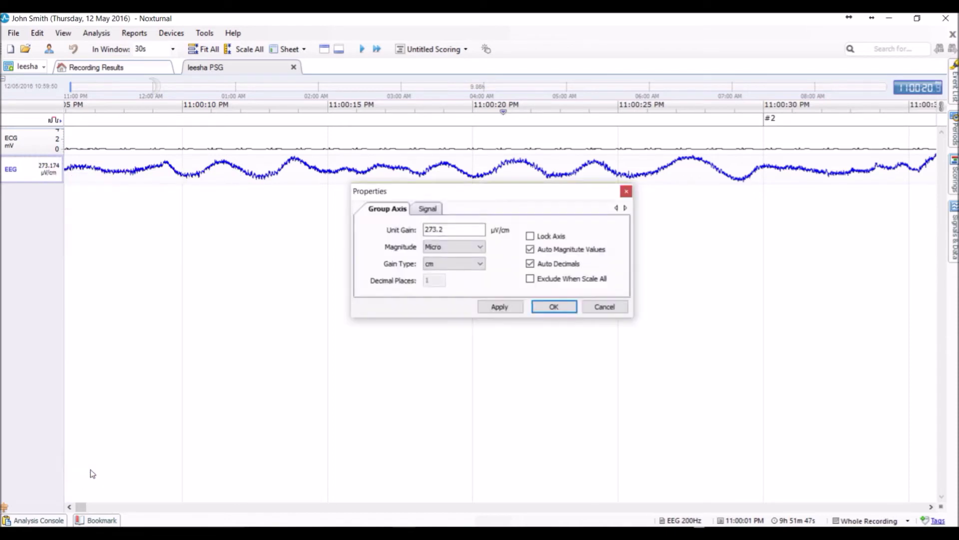
Set the EEG unit gain to 125 µV/cm and colour the trace blue
left_click_drag(481, 230, 366, 224)
type("125")
left_click(432, 212)
left_click(520, 266)
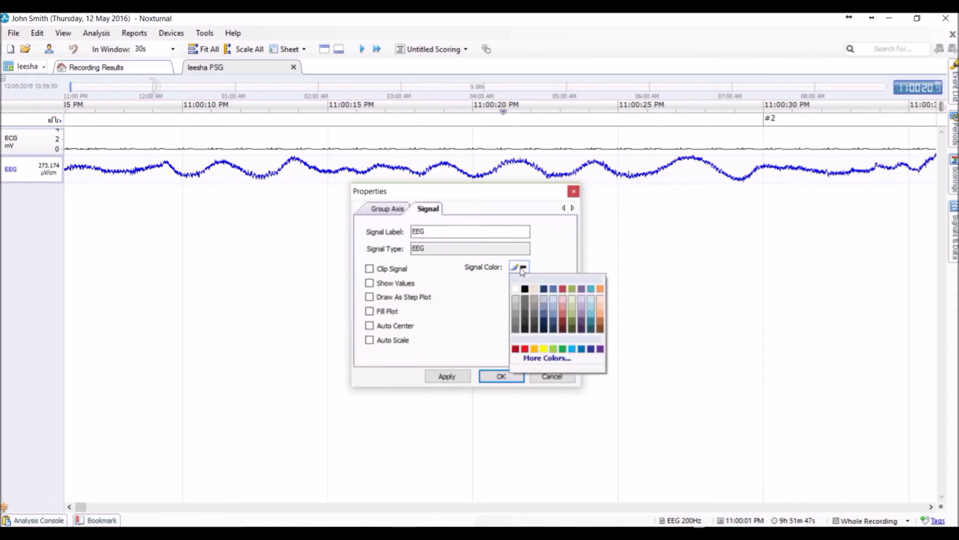
left_click(574, 349)
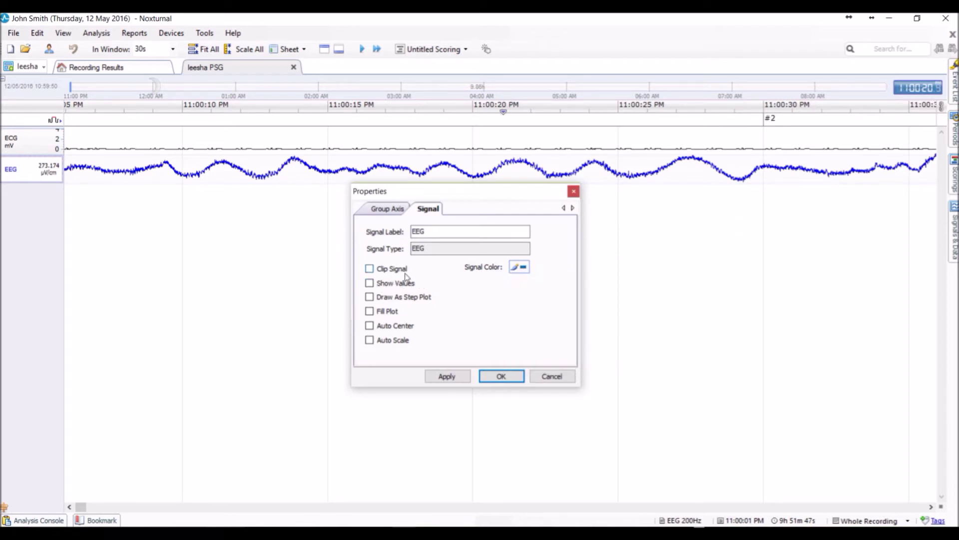
left_click(460, 377)
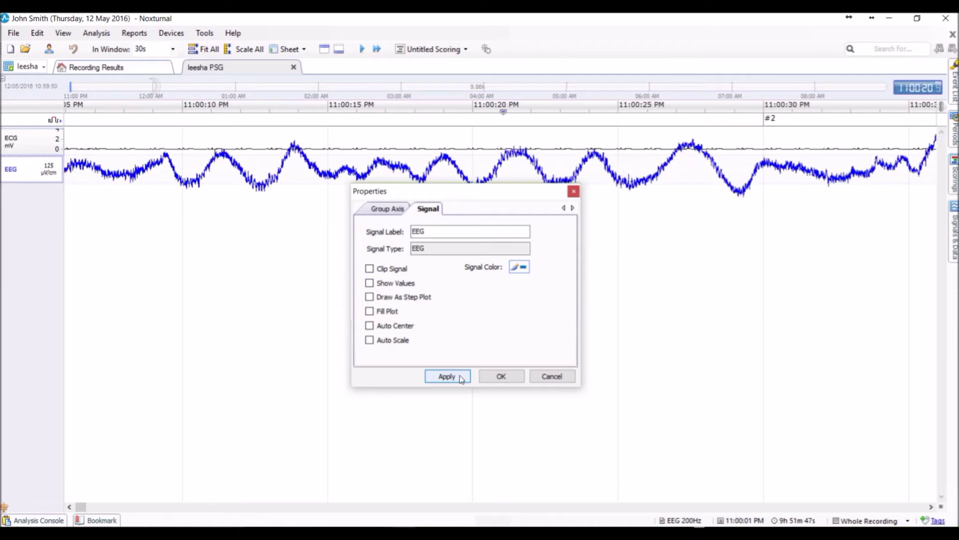
left_click(500, 378)
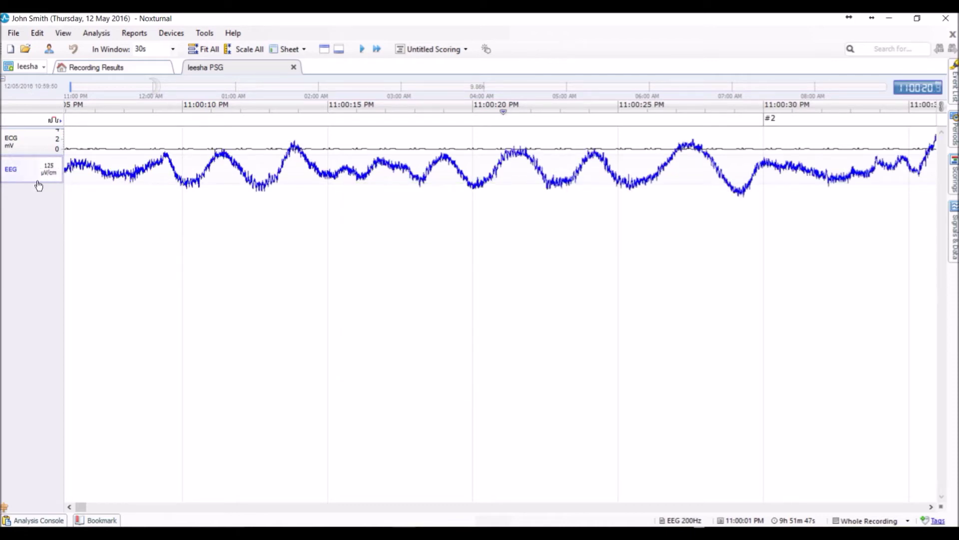
Keep the EEG trace below ECG and apply the EEG filter preset (0.3–35 Hz)
mouse_move(31, 154)
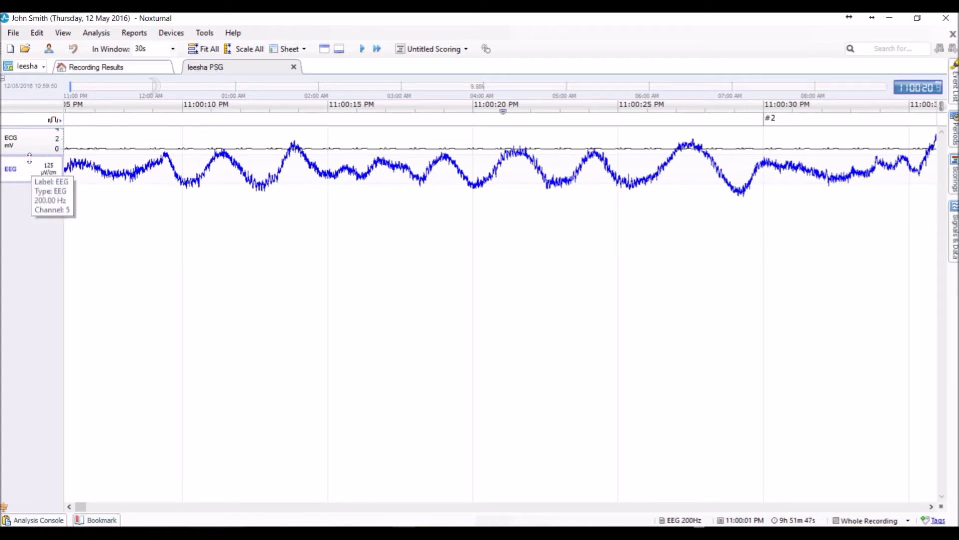
left_click_drag(29, 158, 32, 143)
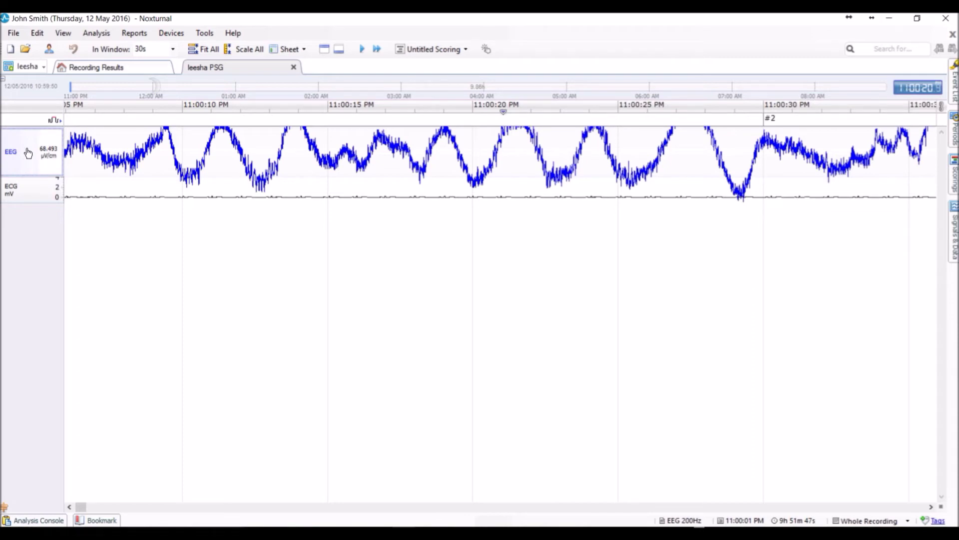
left_click_drag(28, 153, 32, 253)
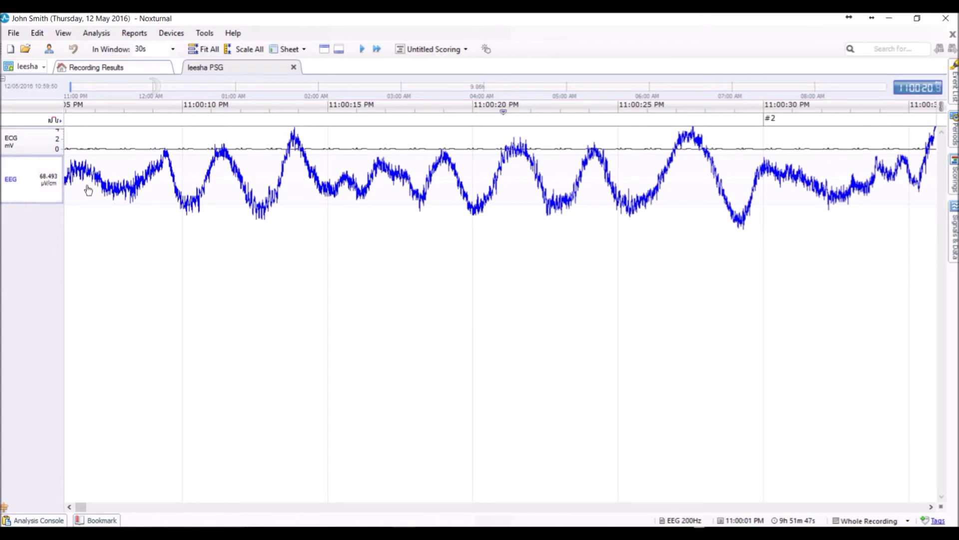
mouse_move(47, 179)
right_click(44, 177)
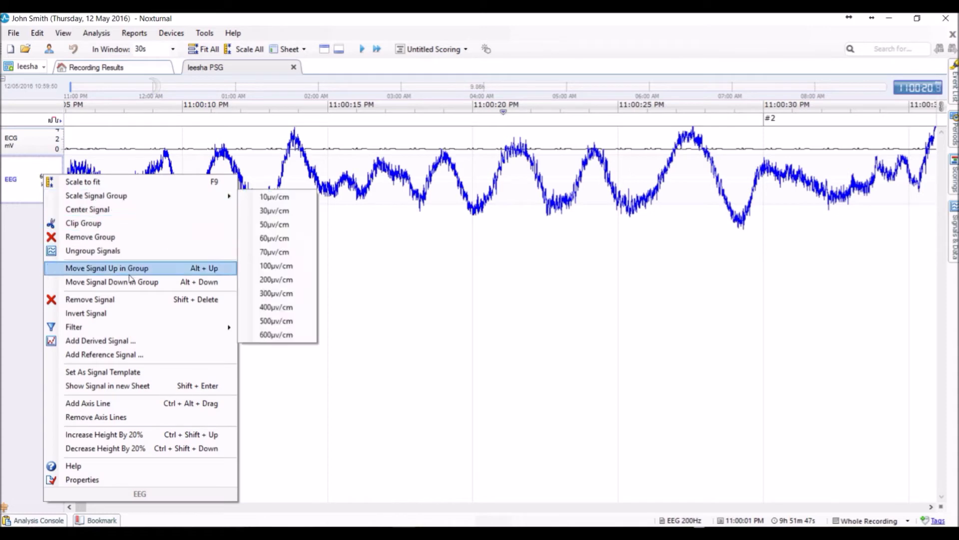
mouse_move(151, 329)
mouse_move(300, 329)
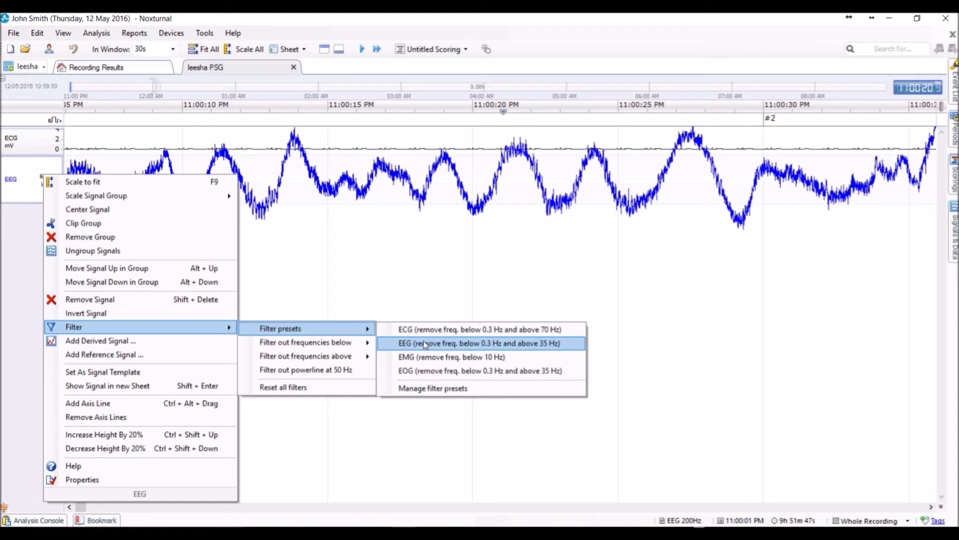
left_click(427, 346)
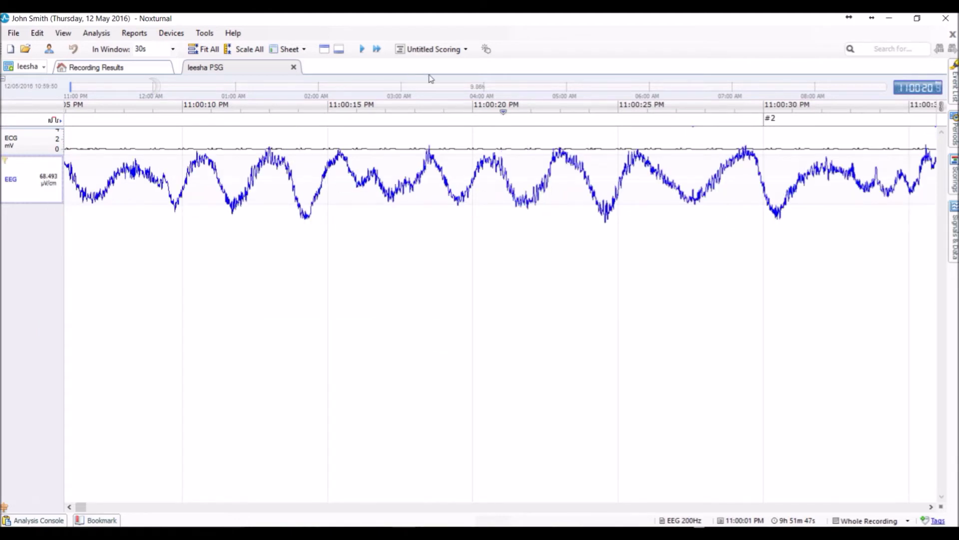
left_click(438, 88)
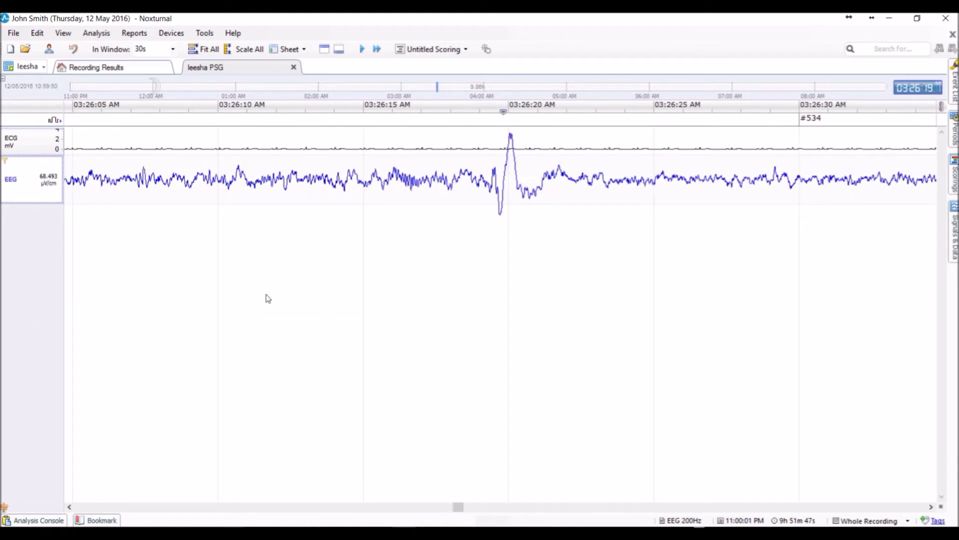
Scale the ECG trace to fit its row and set its signal colour to red
right_click(33, 145)
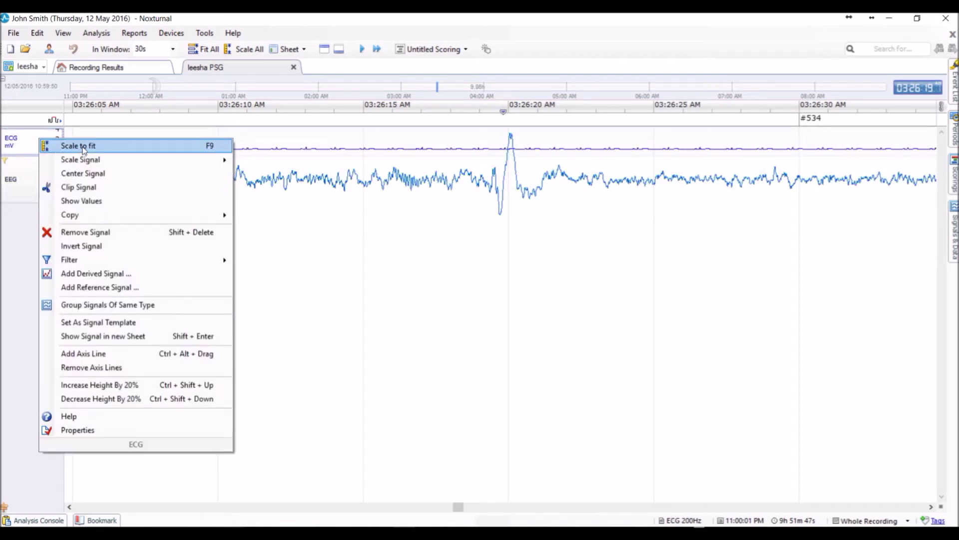
left_click(84, 149)
right_click(49, 141)
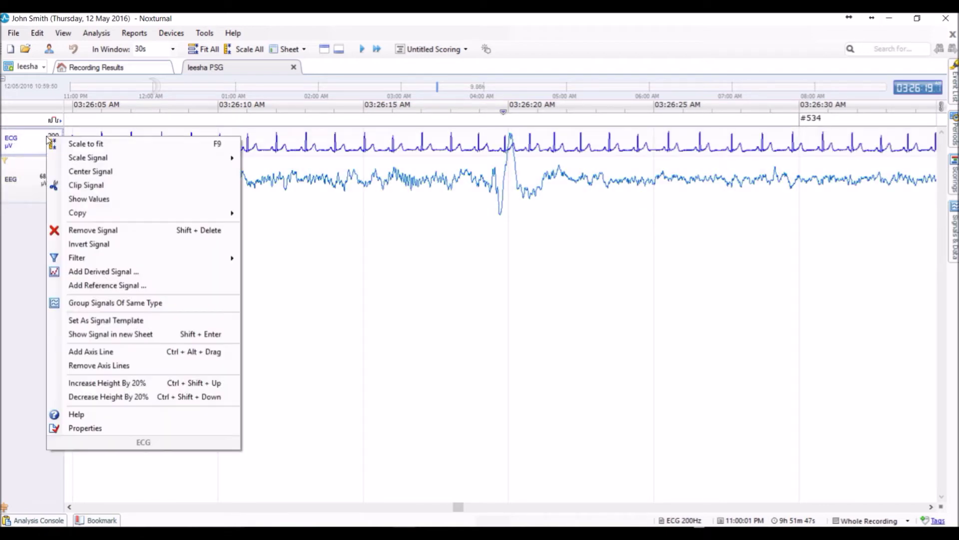
left_click(85, 427)
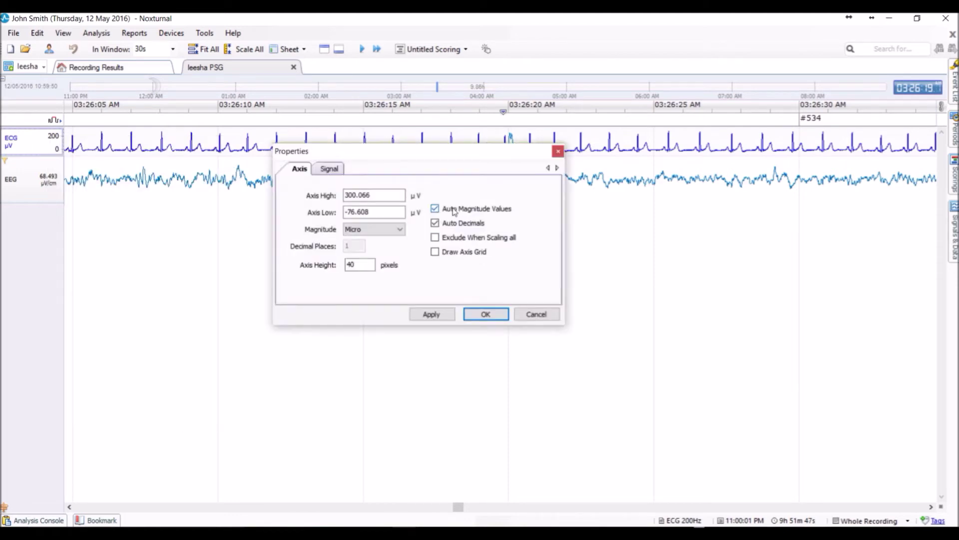
left_click(340, 171)
left_click(447, 224)
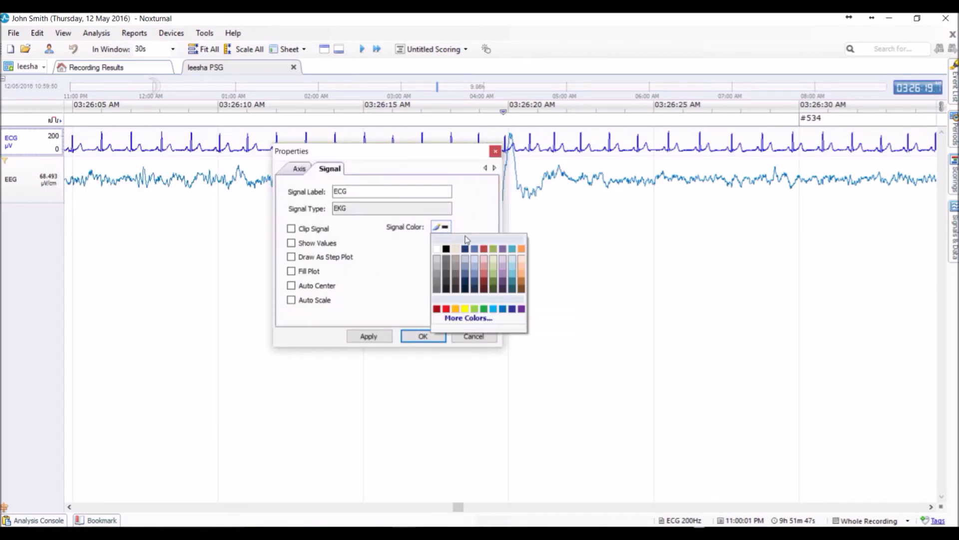
left_click(450, 310)
left_click(368, 337)
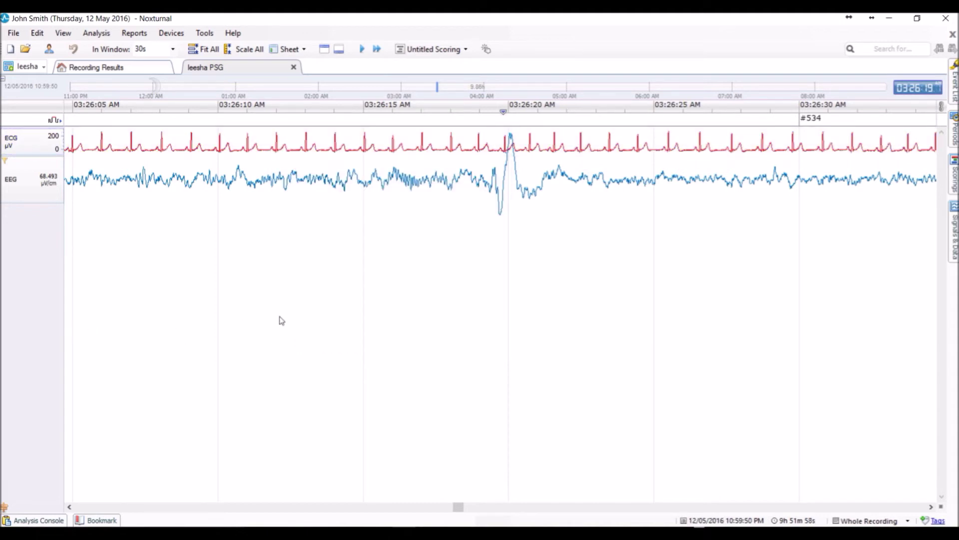
Add a new empty sheet to the workspace
left_click(43, 68)
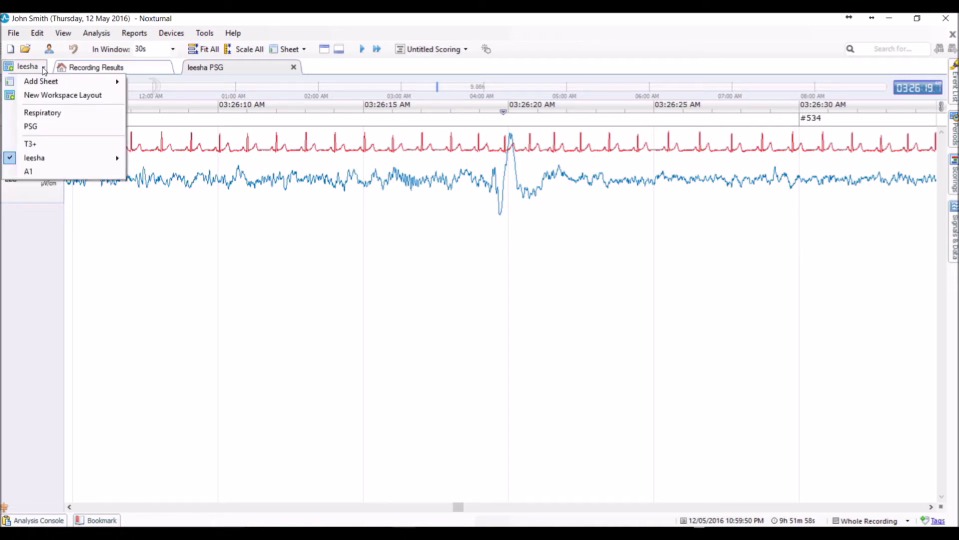
mouse_move(40, 78)
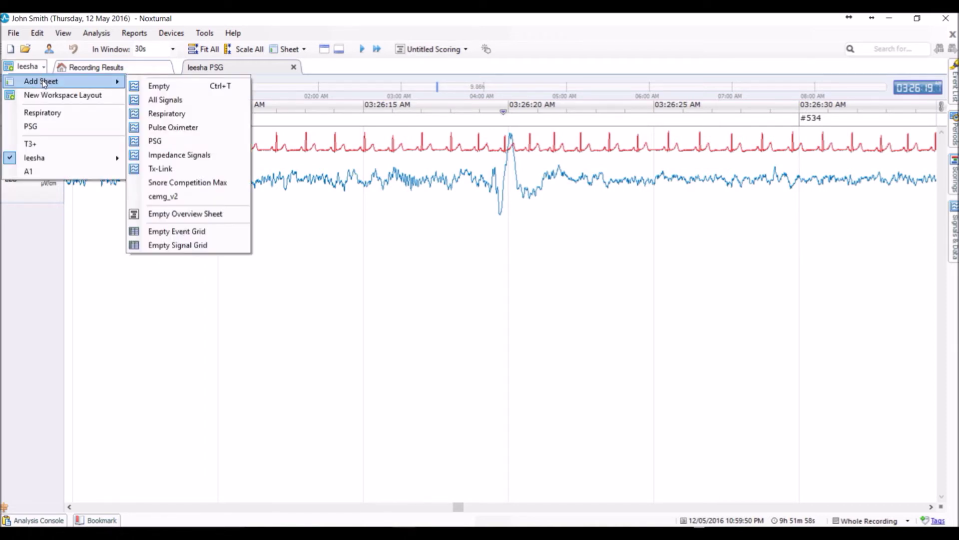
left_click(165, 87)
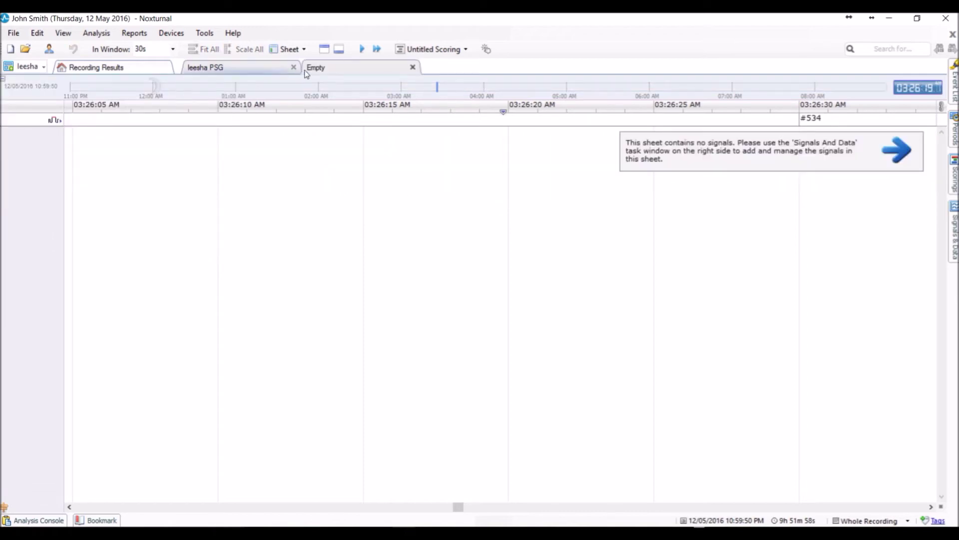
Rename the Empty sheet to the layout name followed by 'Respiratory'
right_click(325, 71)
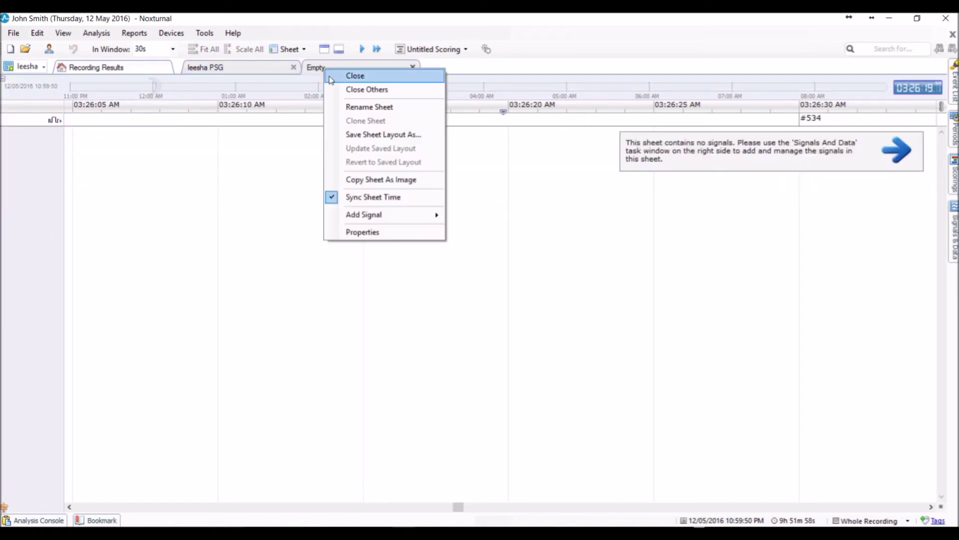
left_click(389, 108)
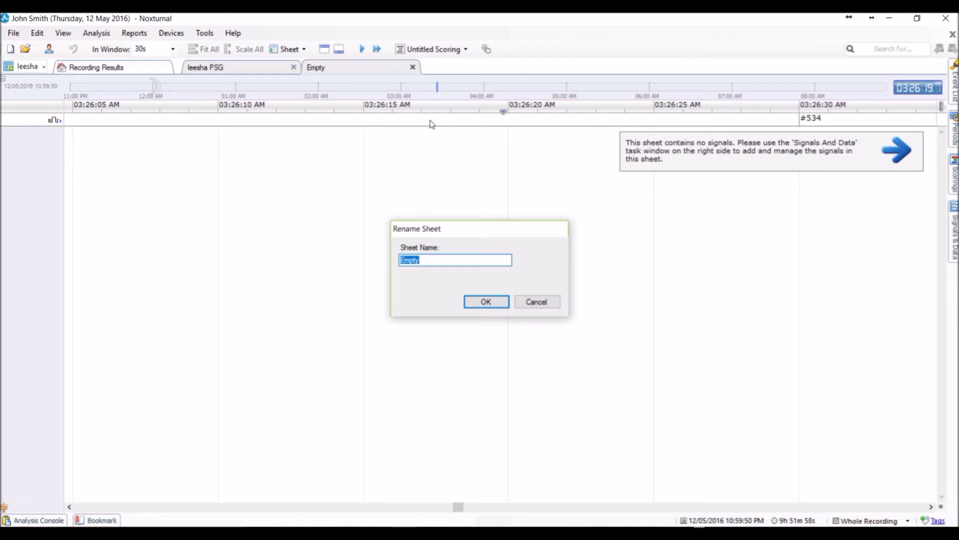
type("R")
key("BackSpace")
key("BackSpace")
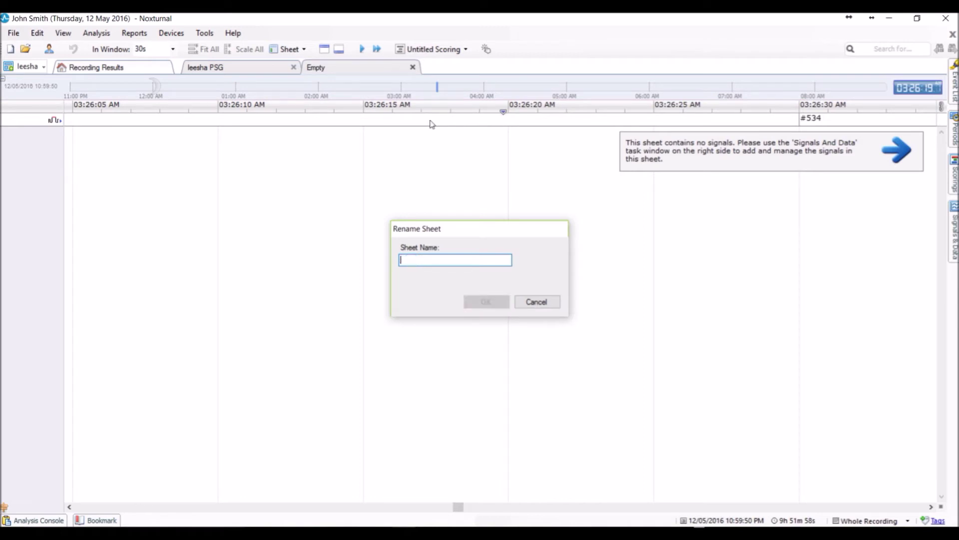
type("I")
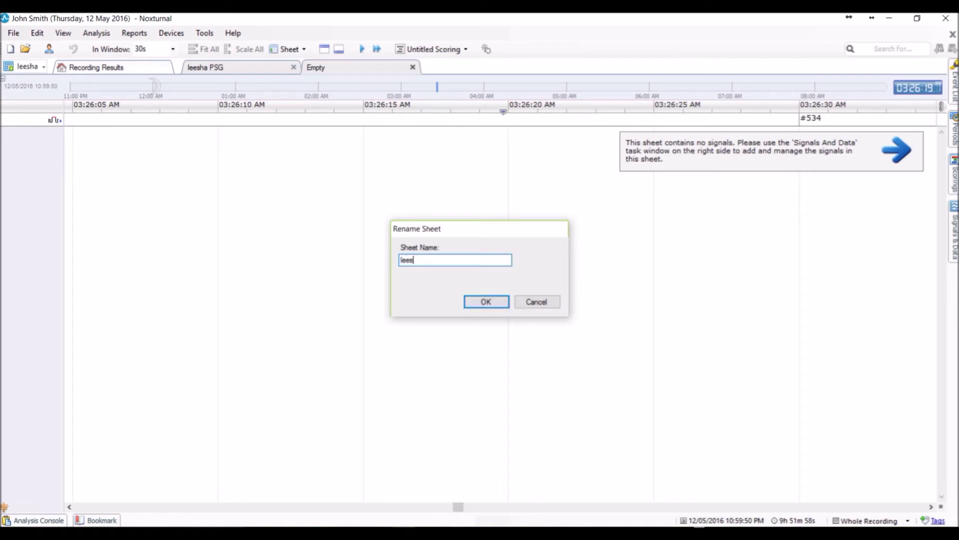
type("eesha Respiratory")
left_click(496, 301)
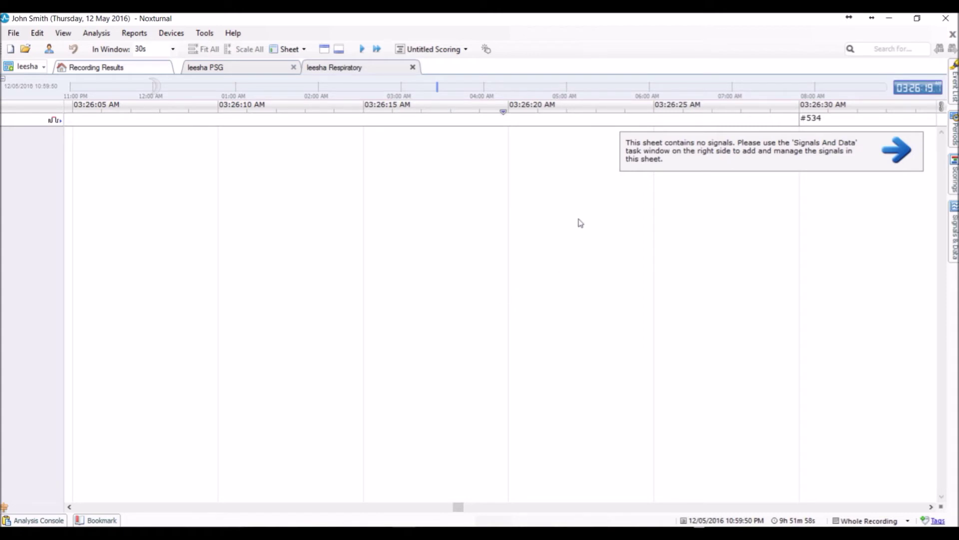
Clear the ECG filter in Signals & Data and tick Abdomen, Audio Volume dB, Nasal Pressure, Thorax and SpO2
left_click(951, 245)
left_click_drag(890, 80, 864, 81)
key("BackSpace")
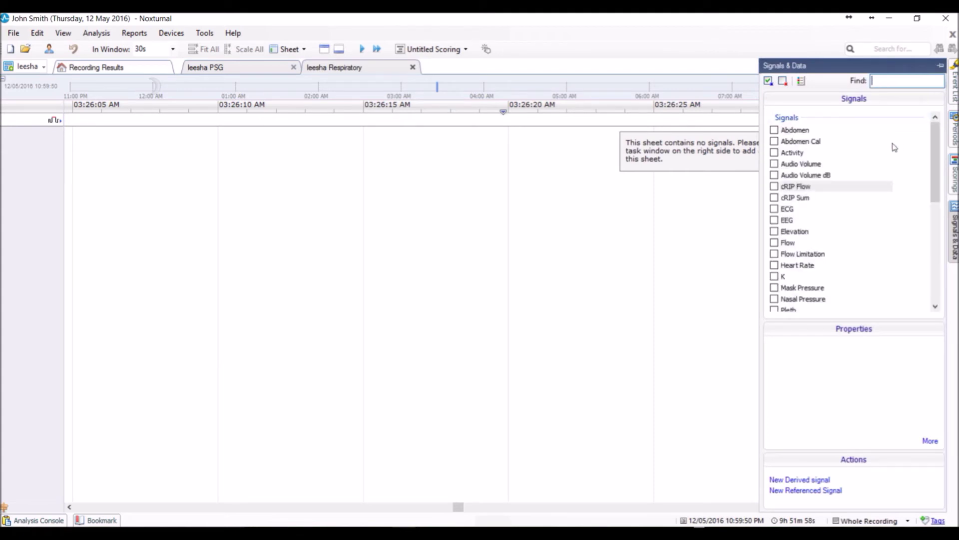
left_click(774, 131)
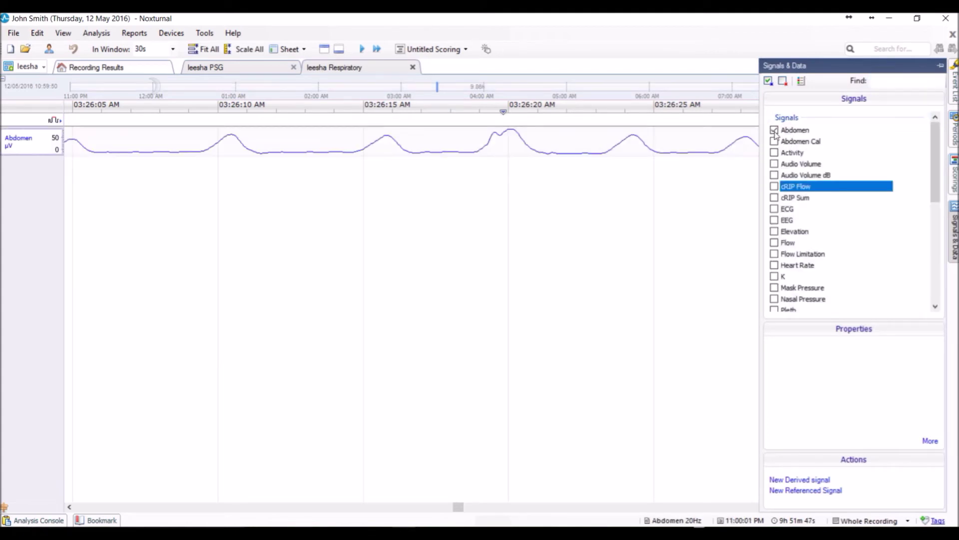
left_click(774, 175)
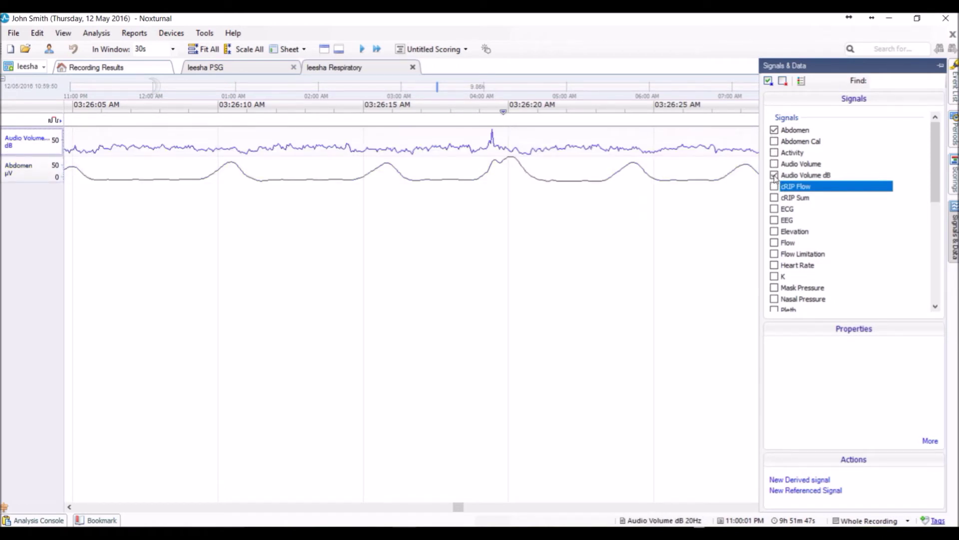
left_click_drag(936, 166, 935, 194)
left_click(774, 228)
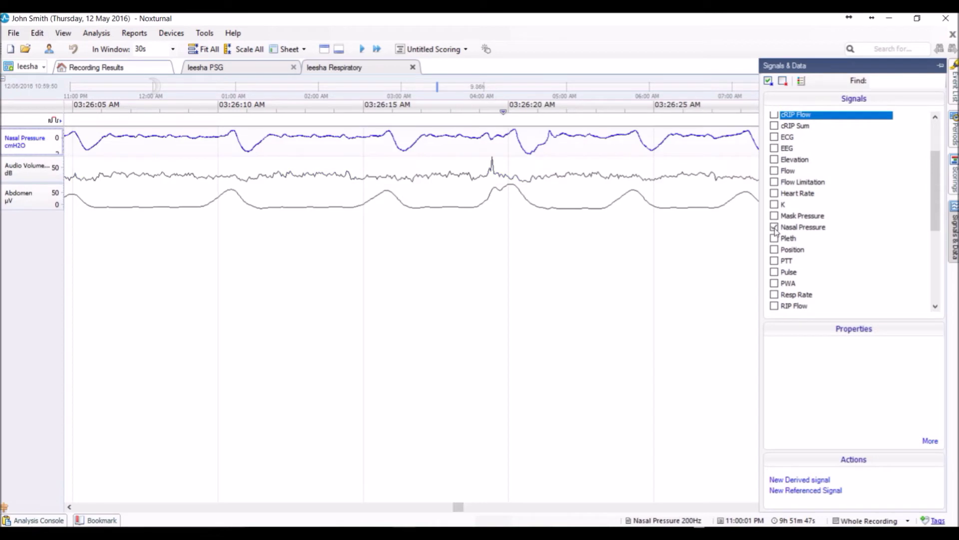
left_click_drag(938, 216, 937, 275)
left_click(775, 241)
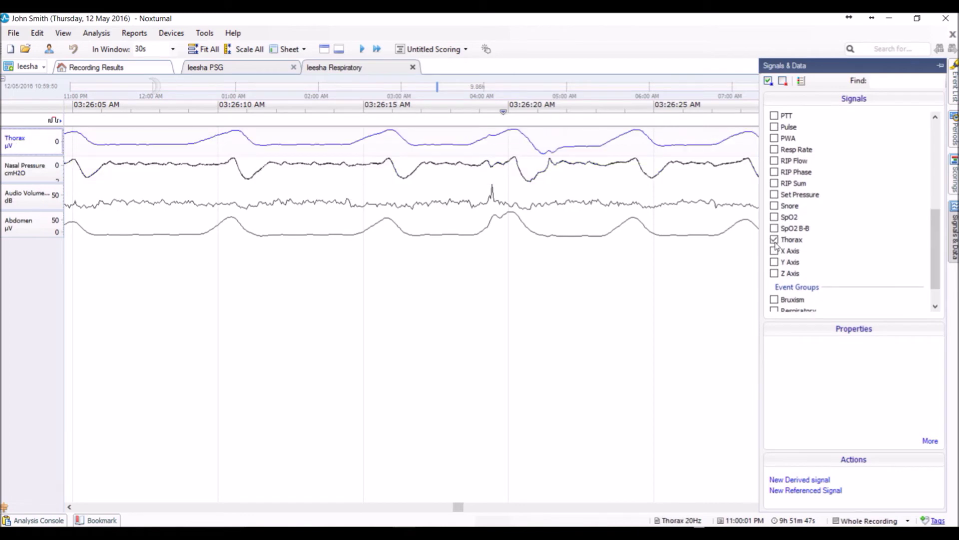
left_click(774, 218)
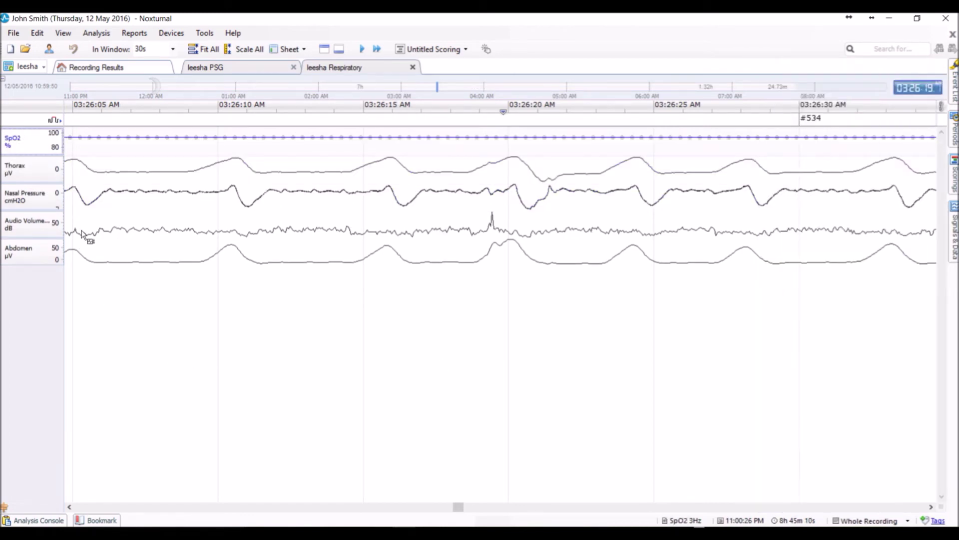
Move Thorax below Nasal Pressure and add the Position trace as the bottom row
left_click_drag(32, 172, 20, 239)
left_click_drag(25, 194, 165, 279)
mouse_move(953, 229)
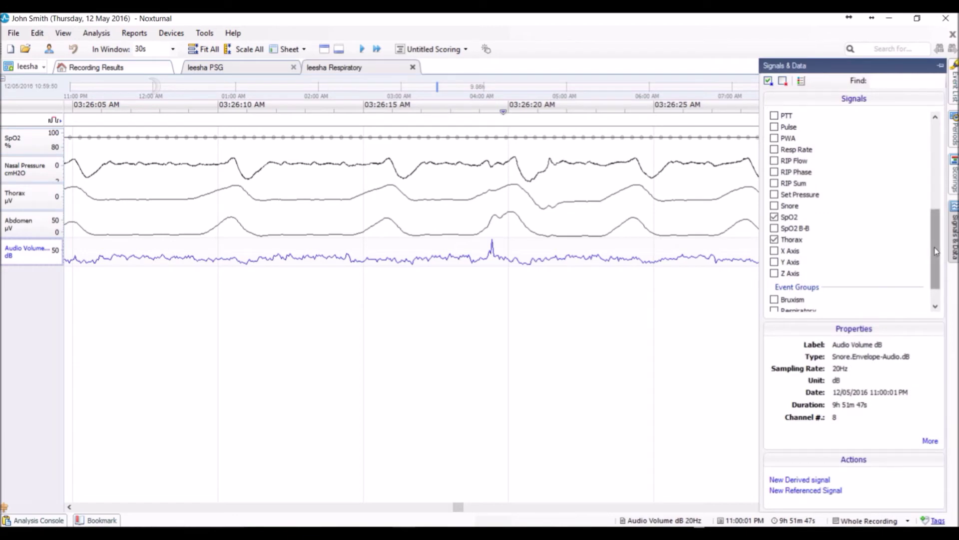
scroll(939, 232, "up", 2)
left_click(775, 159)
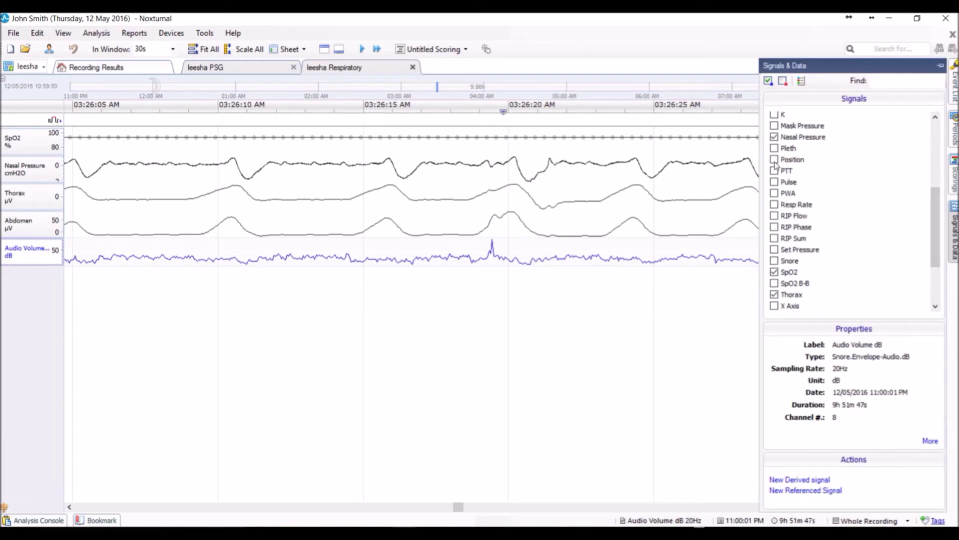
left_click(430, 381)
left_click_drag(93, 167, 32, 300)
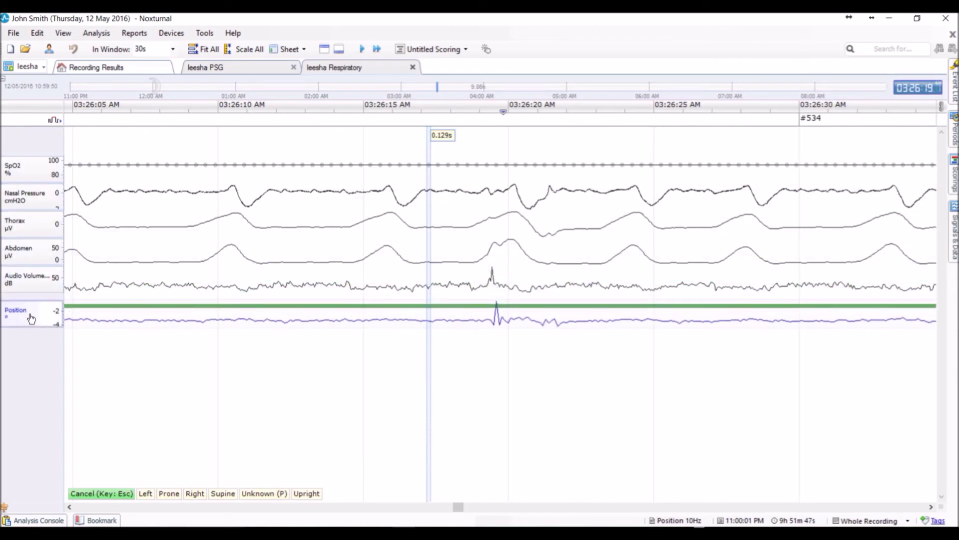
left_click(263, 319)
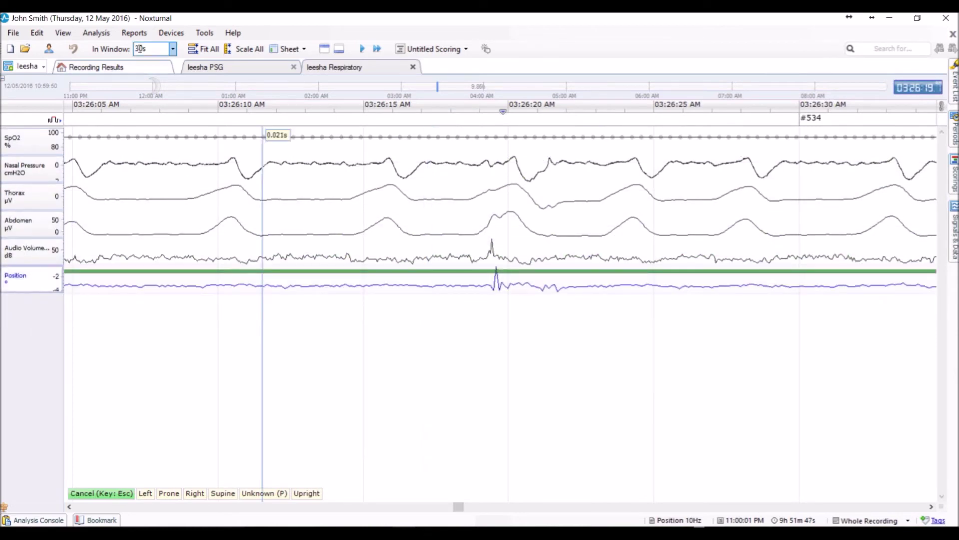
Show 5 minutes of recording per window and cancel position scoring
left_click(172, 50)
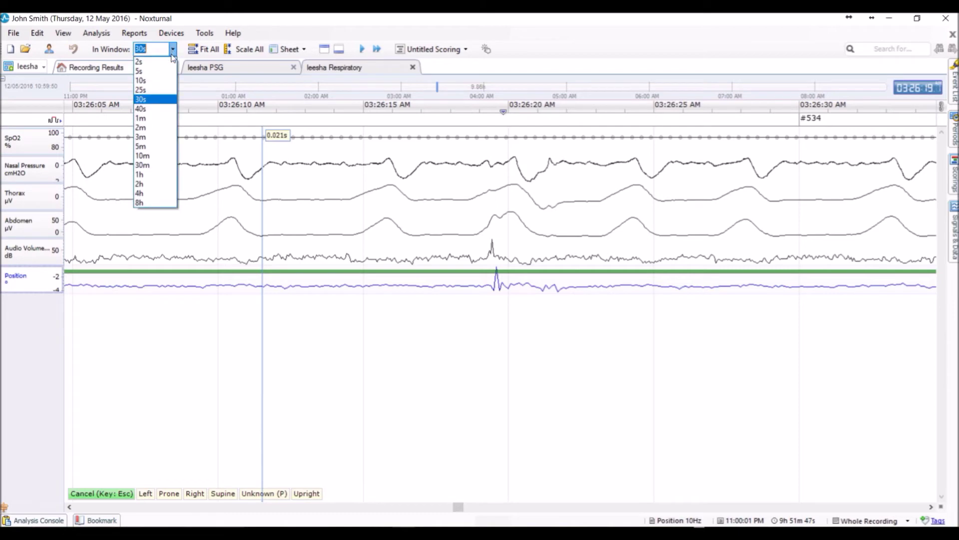
left_click(150, 147)
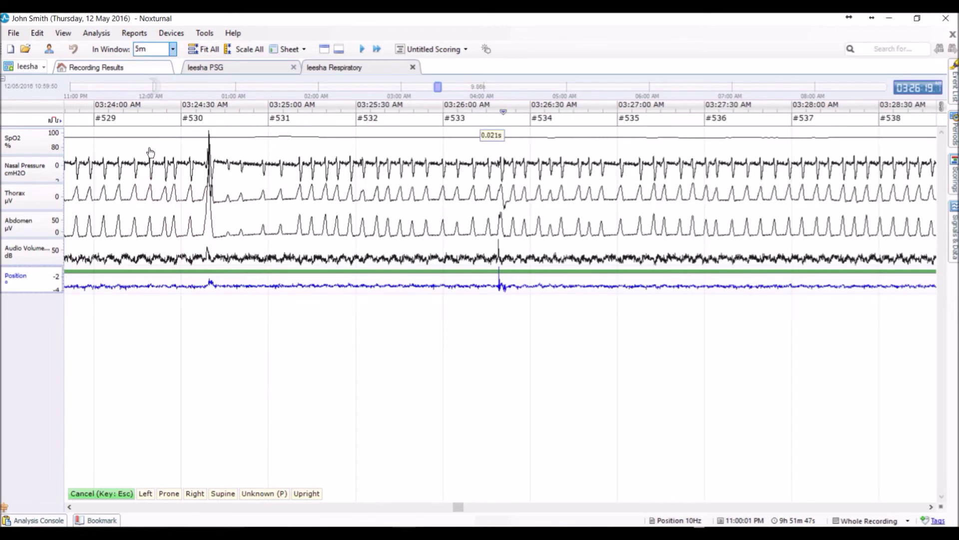
left_click(193, 353)
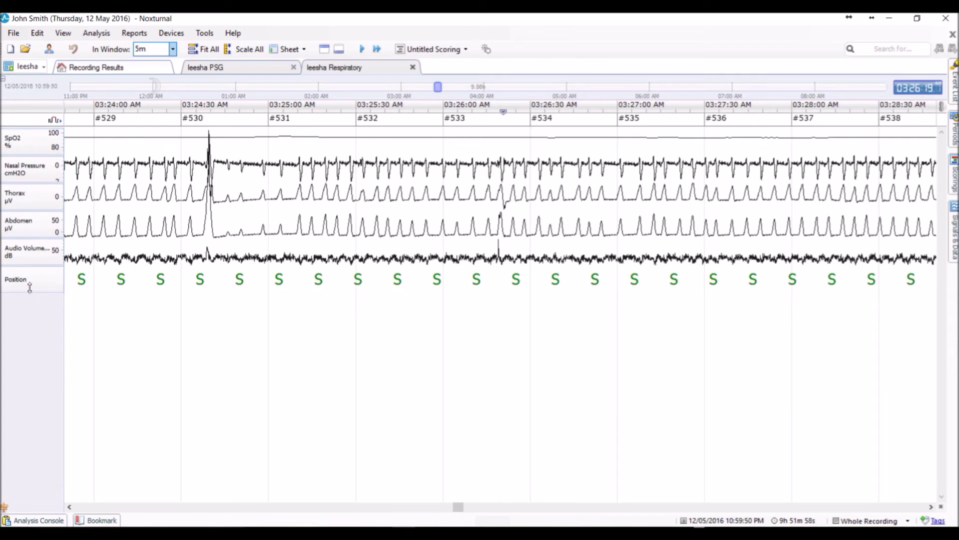
right_click(52, 141)
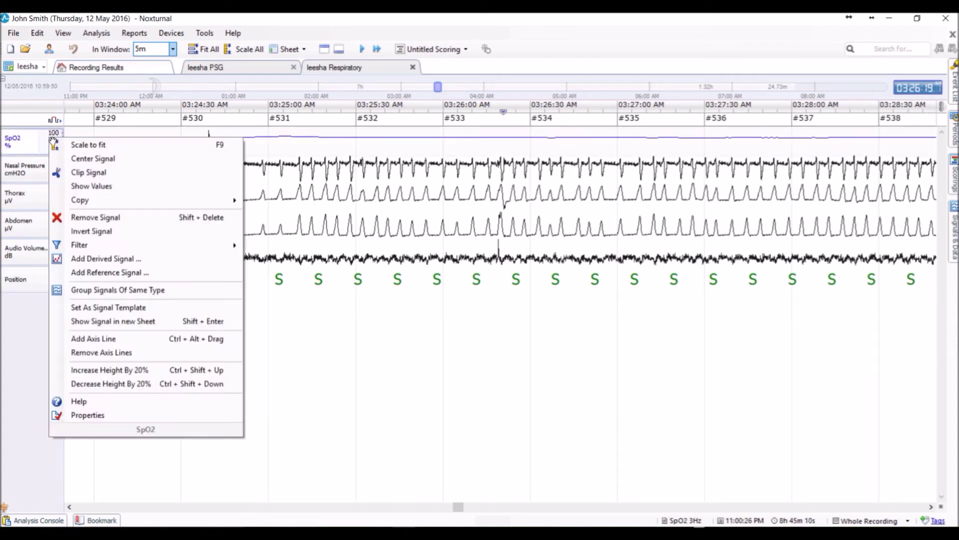
Show SpO2 values along its trace and group Thorax and Abdomen into one panel
left_click(89, 188)
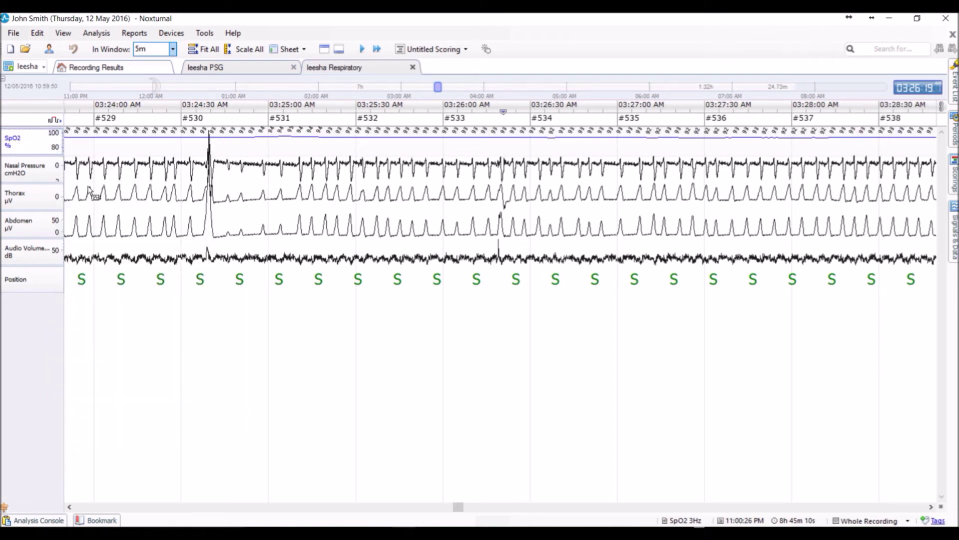
right_click(50, 198)
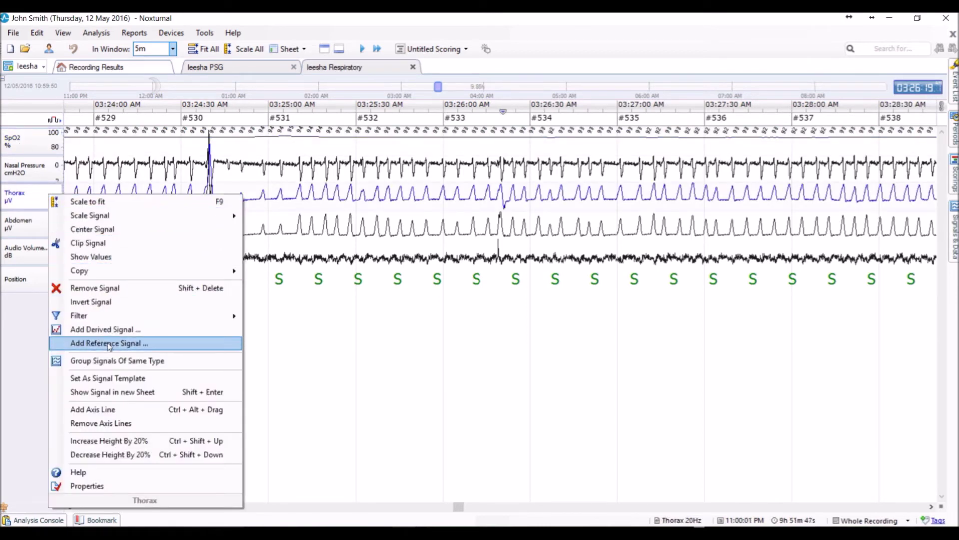
left_click(111, 360)
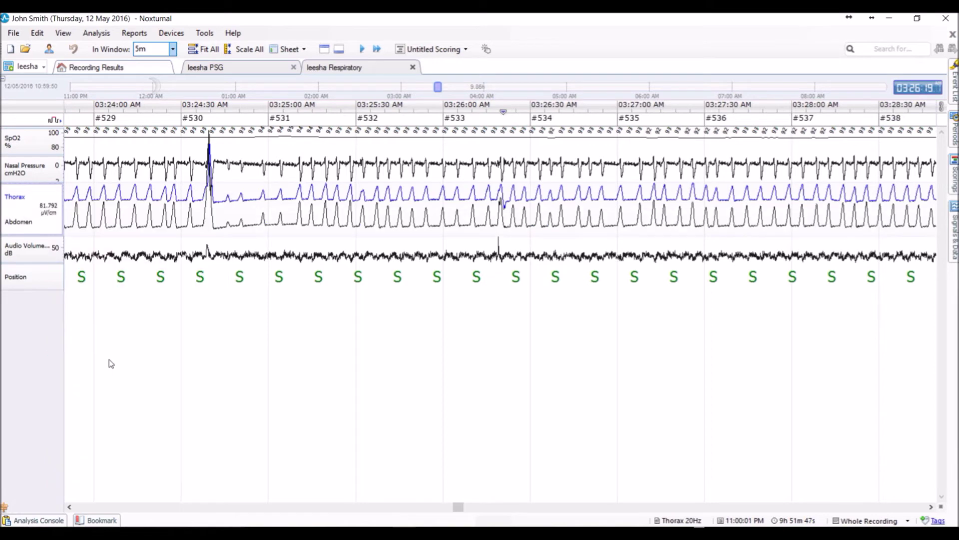
Set the Abdomen trace's signal colour to green in the grouped signals' properties
right_click(51, 215)
left_click(135, 502)
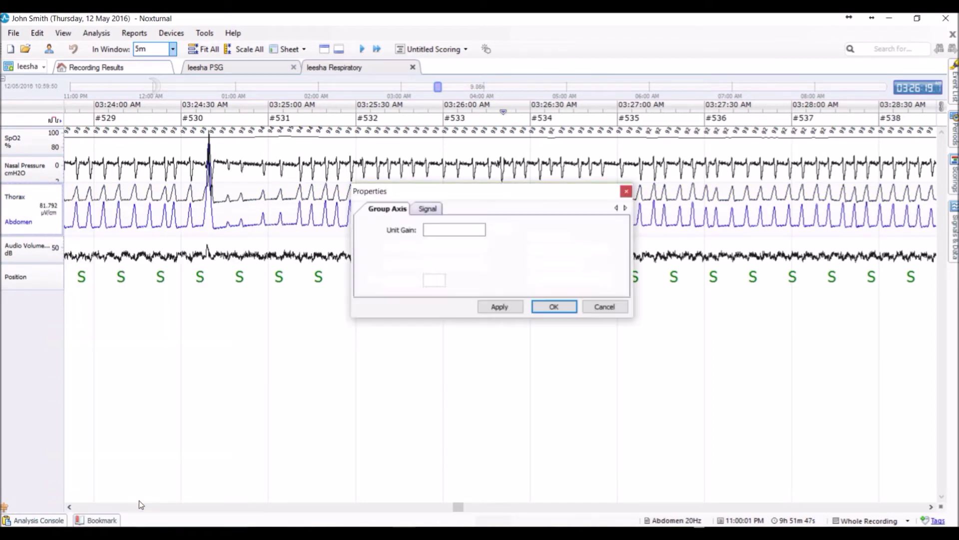
left_click(424, 212)
left_click(521, 268)
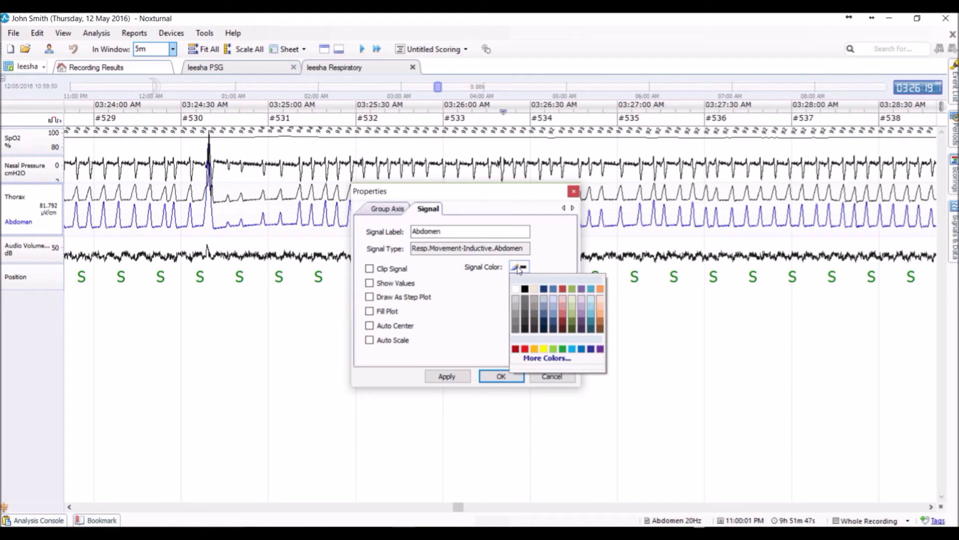
left_click(563, 349)
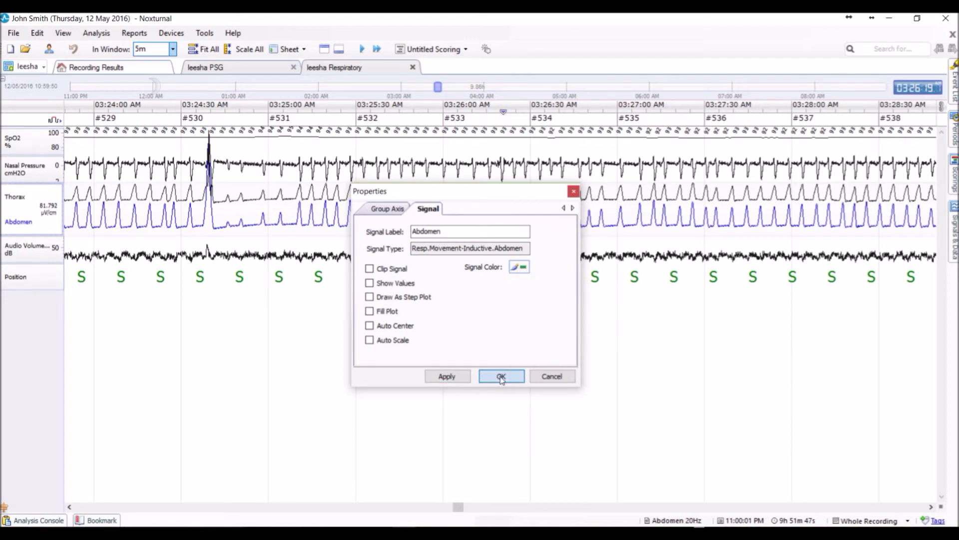
left_click(501, 375)
left_click_drag(447, 348, 448, 347)
left_click(217, 380)
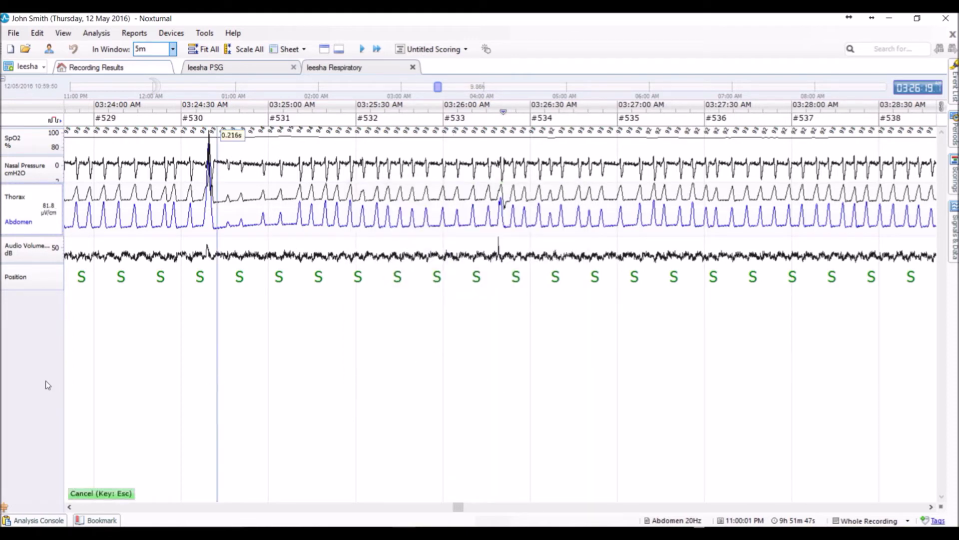
Fit and auto-scale all respiratory signals, then return to the PSG sheet
left_click(208, 50)
left_click(246, 49)
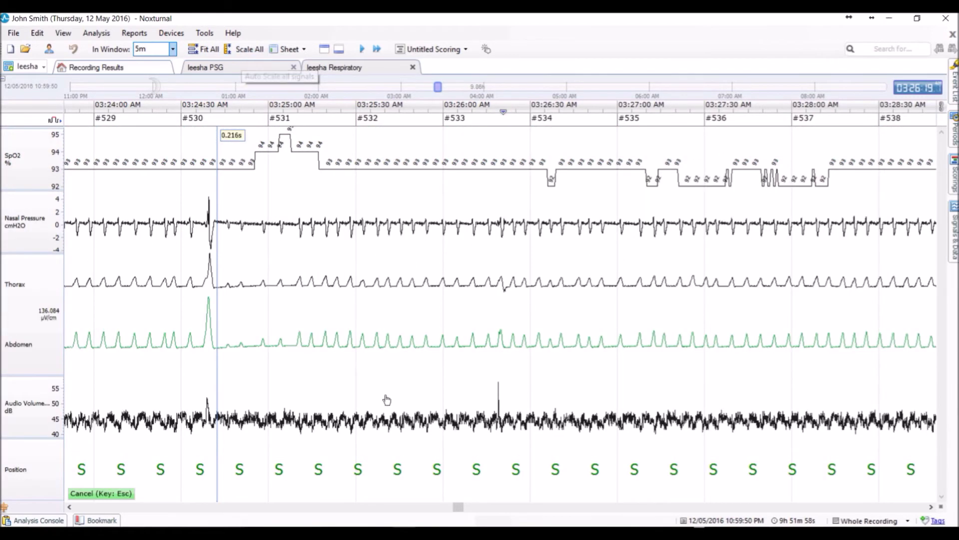
left_click(831, 372)
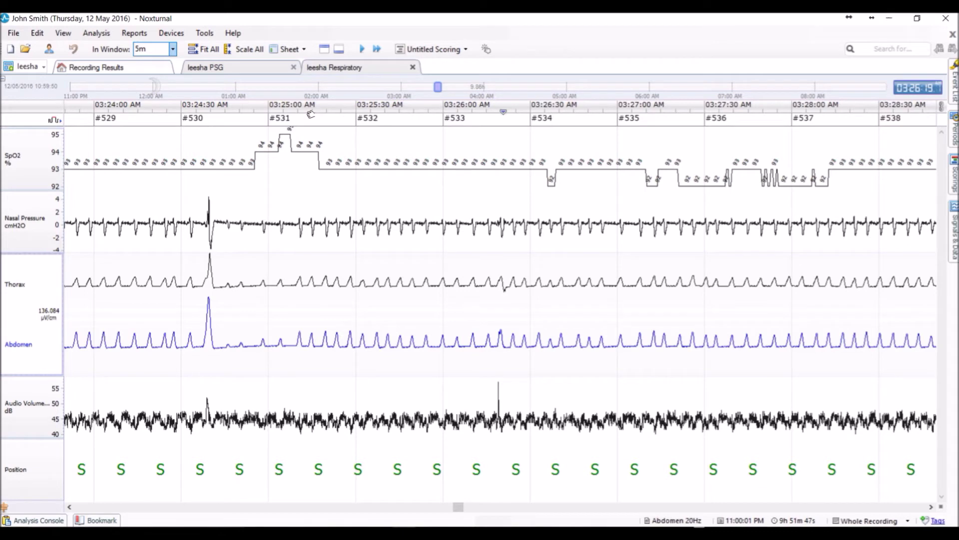
left_click(238, 66)
left_click(332, 68)
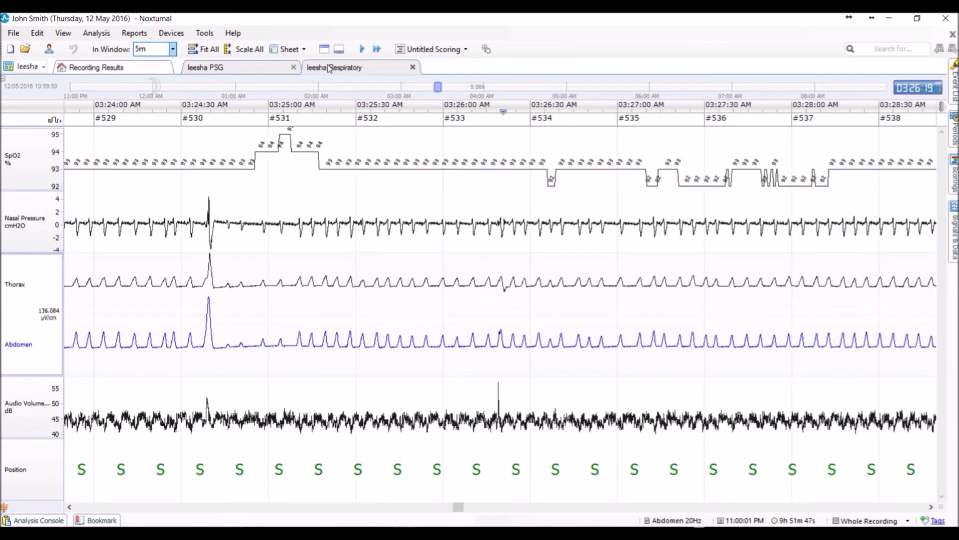
left_click(229, 69)
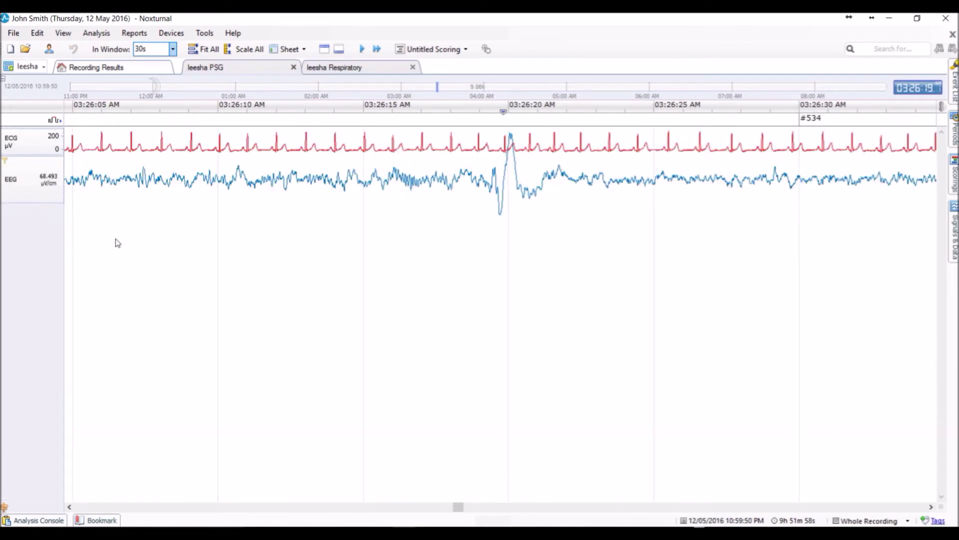
Dock the Respiratory sheet below PSG, enlarge the respiratory pane and fit its channels
left_click(363, 70)
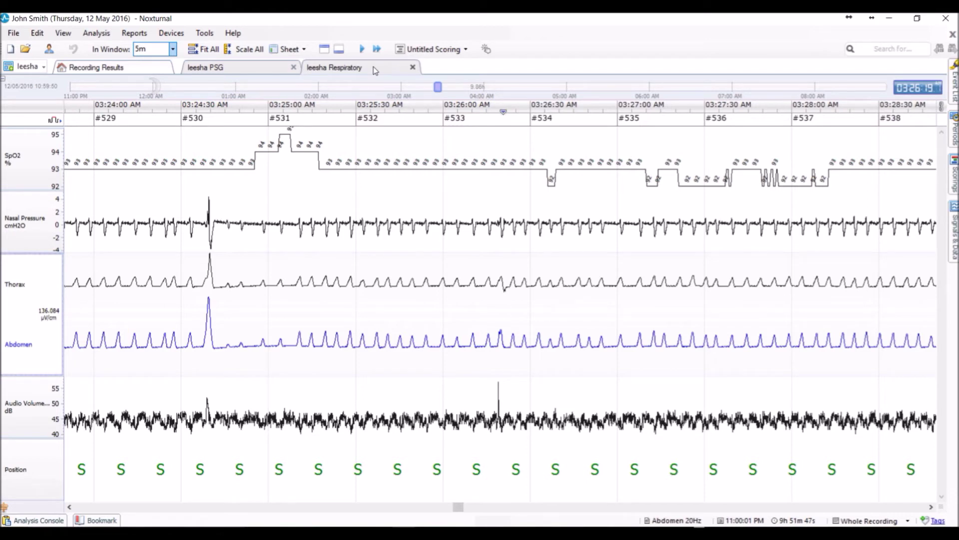
left_click_drag(374, 68, 368, 475)
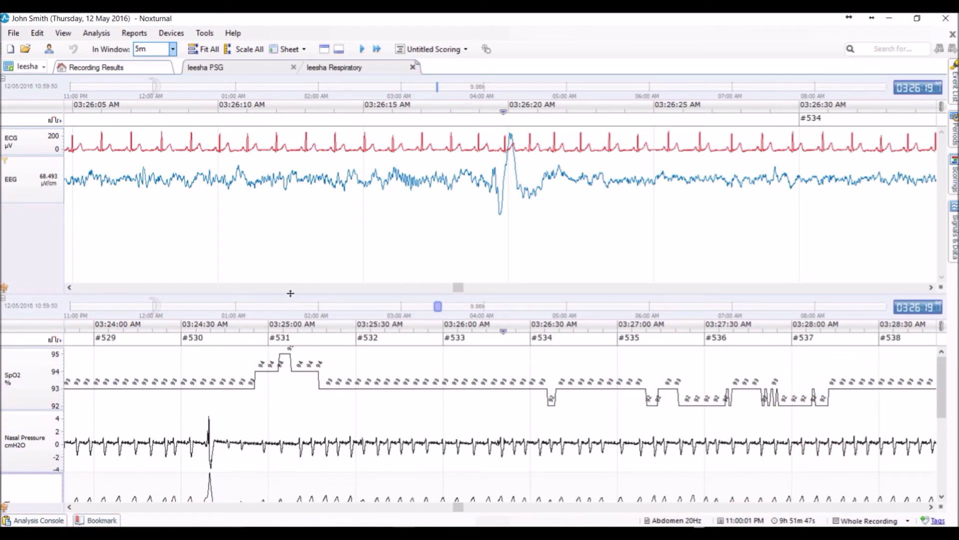
left_click_drag(291, 292, 302, 245)
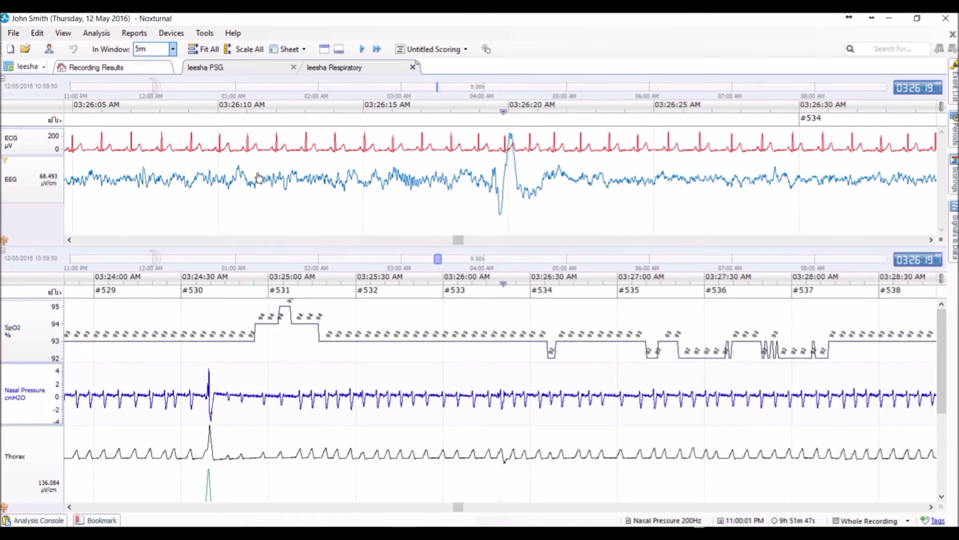
left_click(218, 52)
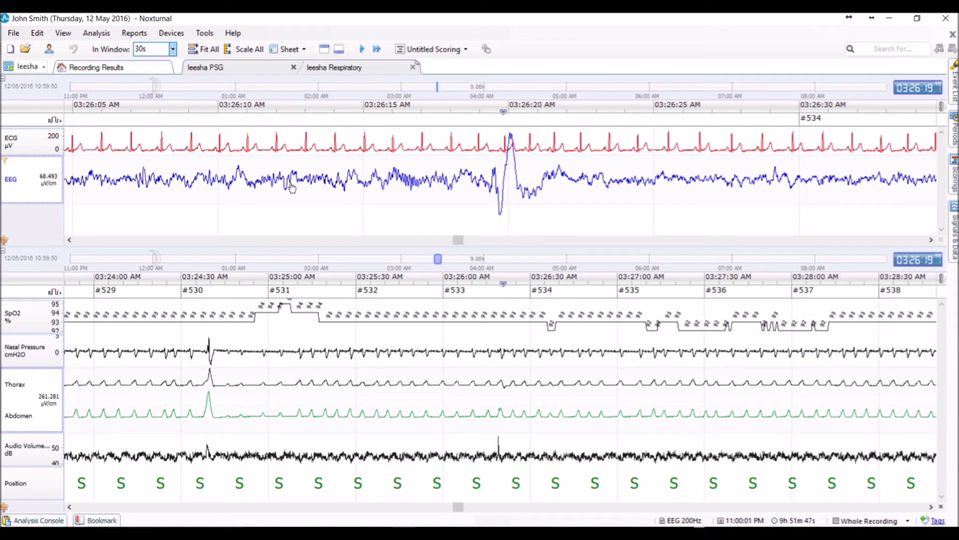
Change the EEG channel's unit gain in its Properties so it displays at 125 µV/cm
right_click(50, 181)
left_click(170, 483)
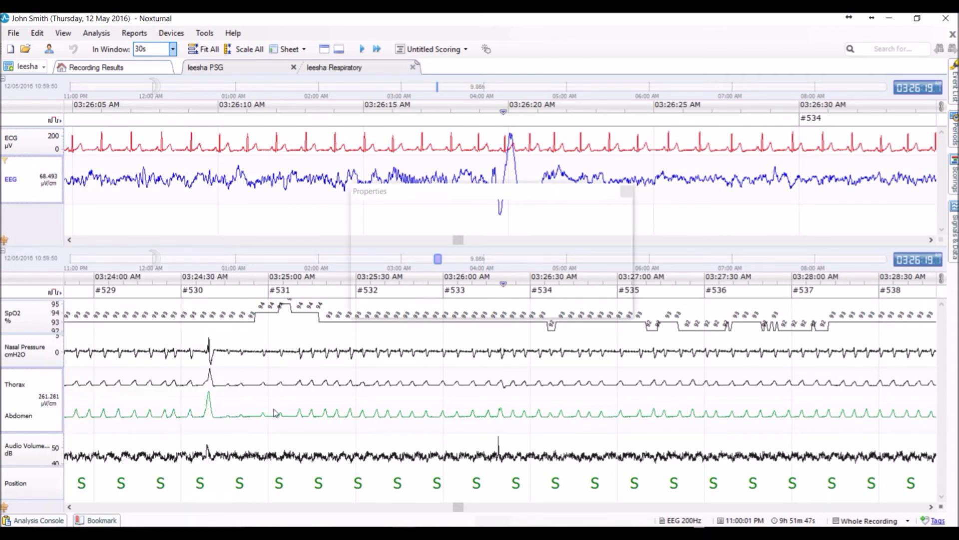
type("125")
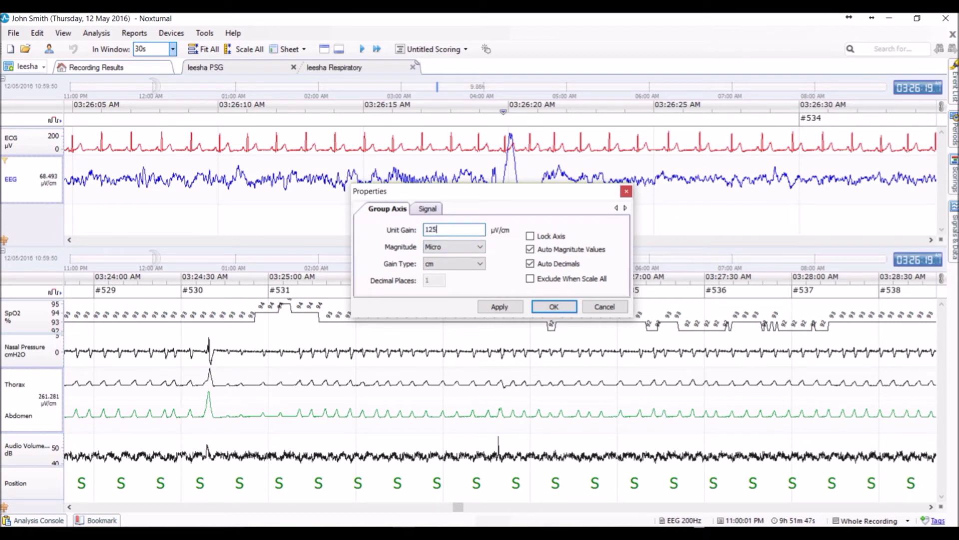
key("Return")
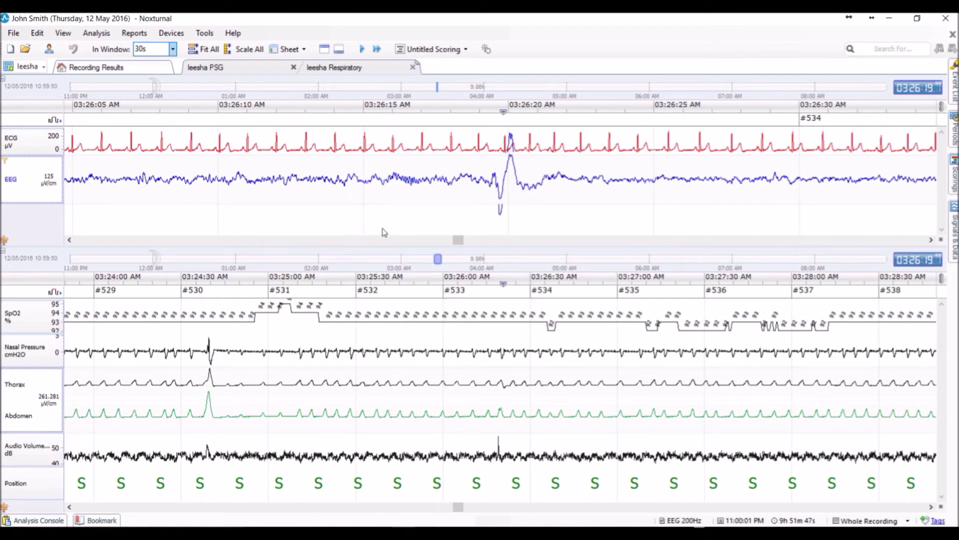
left_click(64, 34)
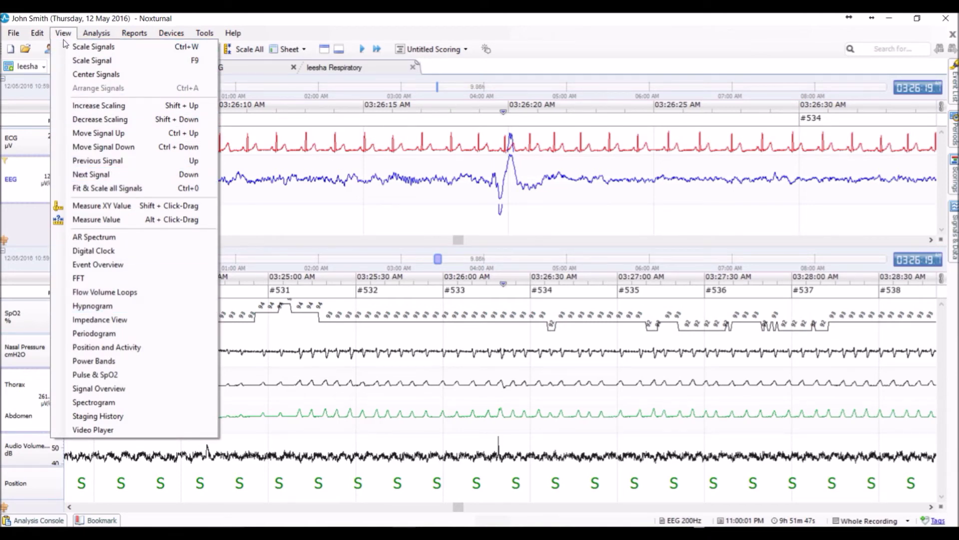
Dock a Hypnogram view across the full width, enlarge the PSG pane and fit the respiratory channels
left_click(96, 307)
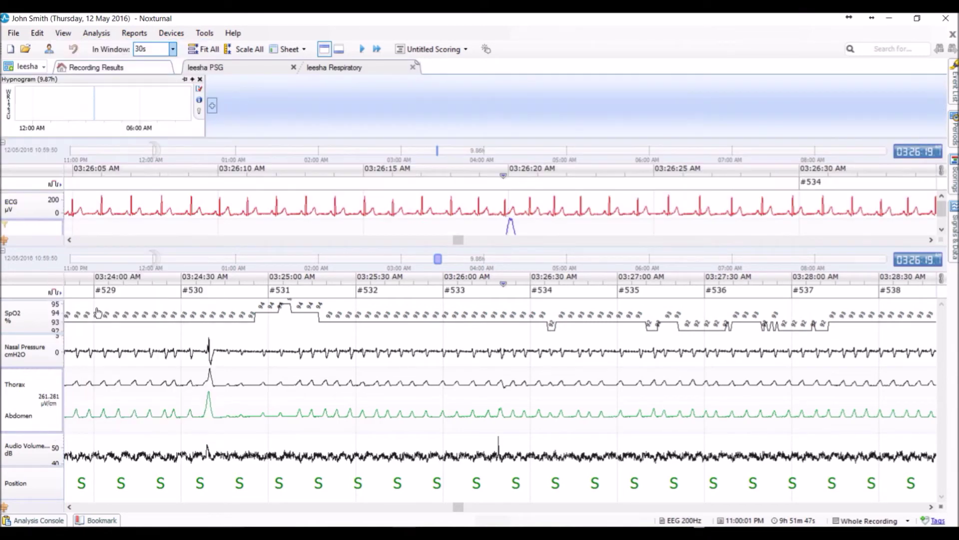
left_click(193, 80)
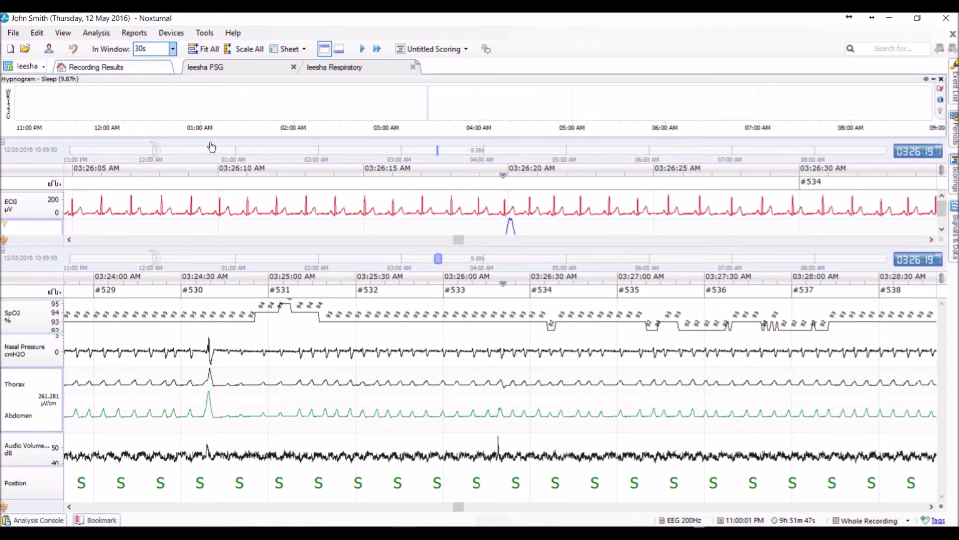
left_click(274, 256)
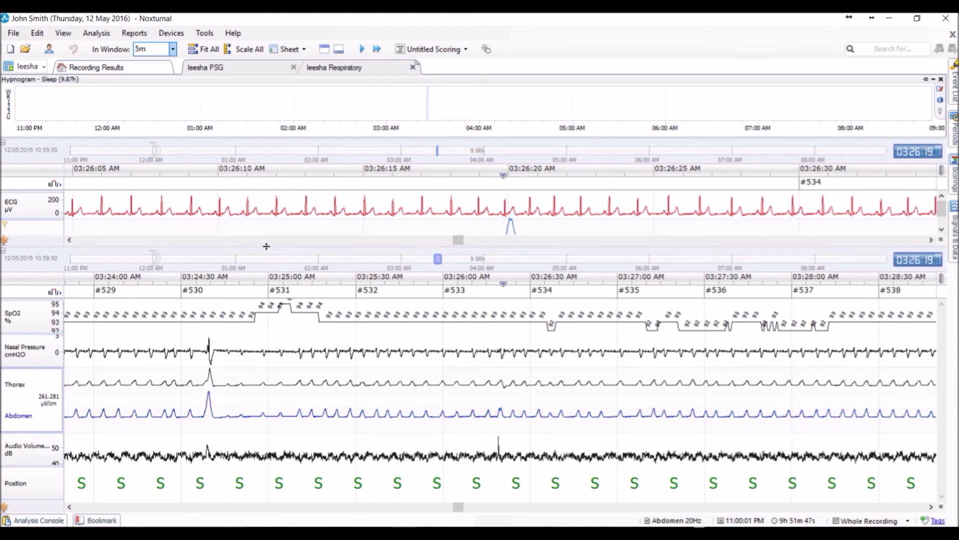
left_click_drag(266, 245, 268, 280)
left_click(334, 395)
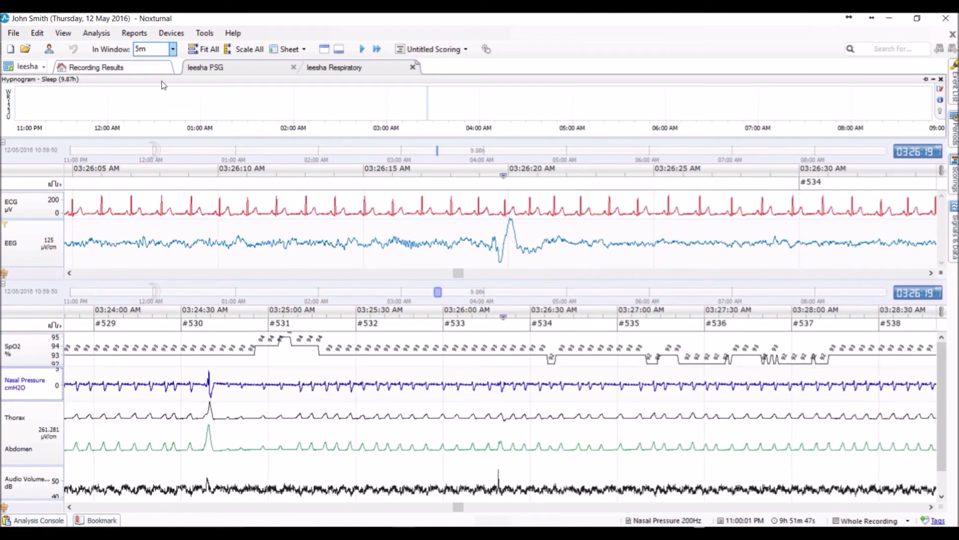
left_click(209, 49)
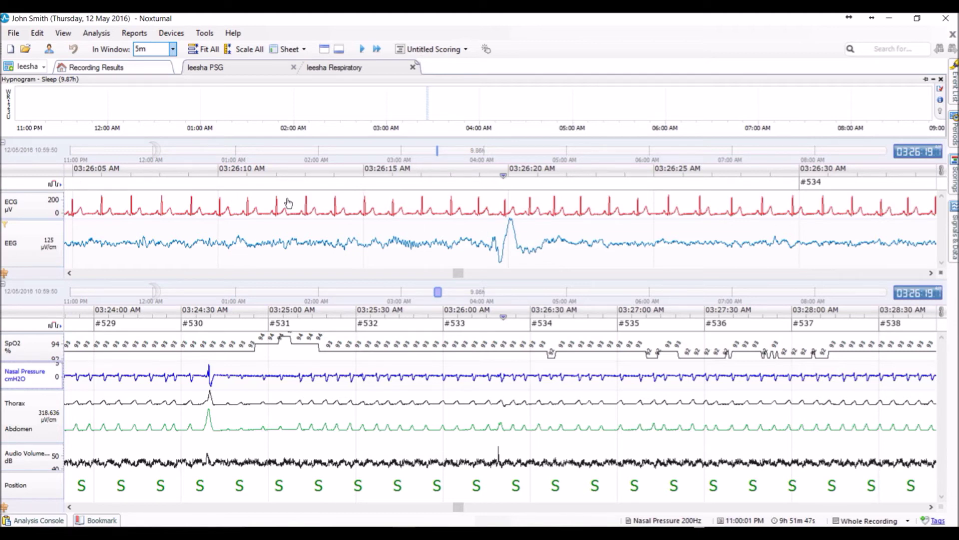
Review the PWA Drop and N3 shortcuts in Scoring Shortcut Keys, closing without changes
left_click(39, 34)
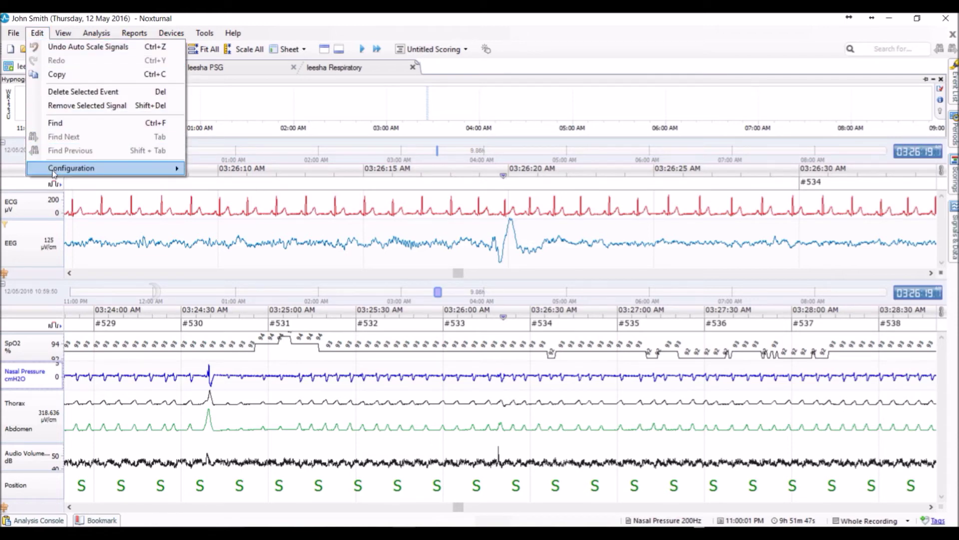
mouse_move(54, 172)
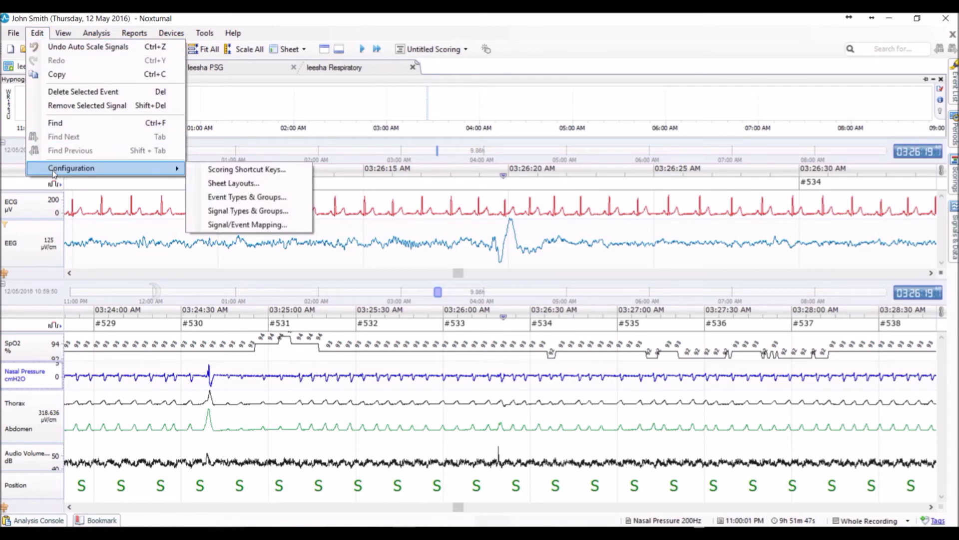
left_click(265, 170)
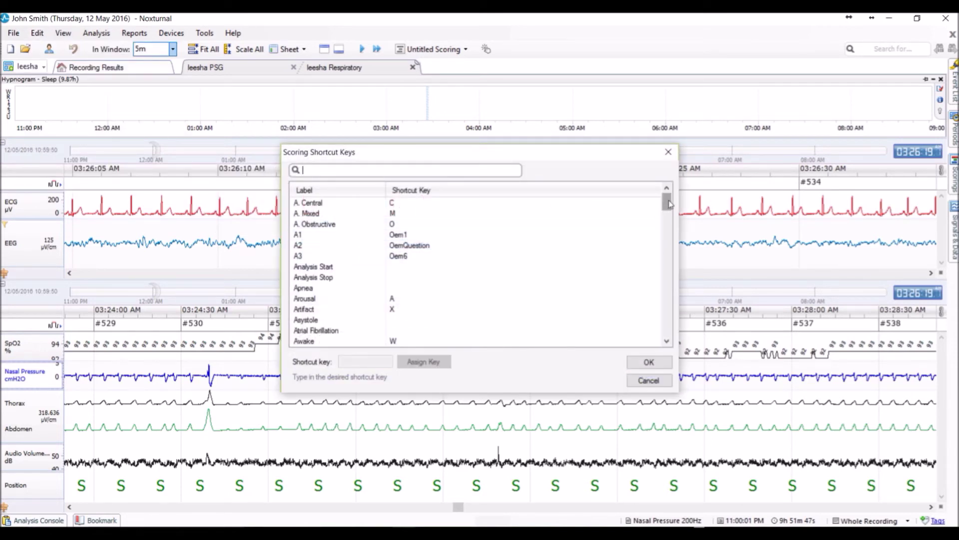
scroll(670, 207, "down", 1)
left_click_drag(670, 208, 671, 293)
left_click(475, 278)
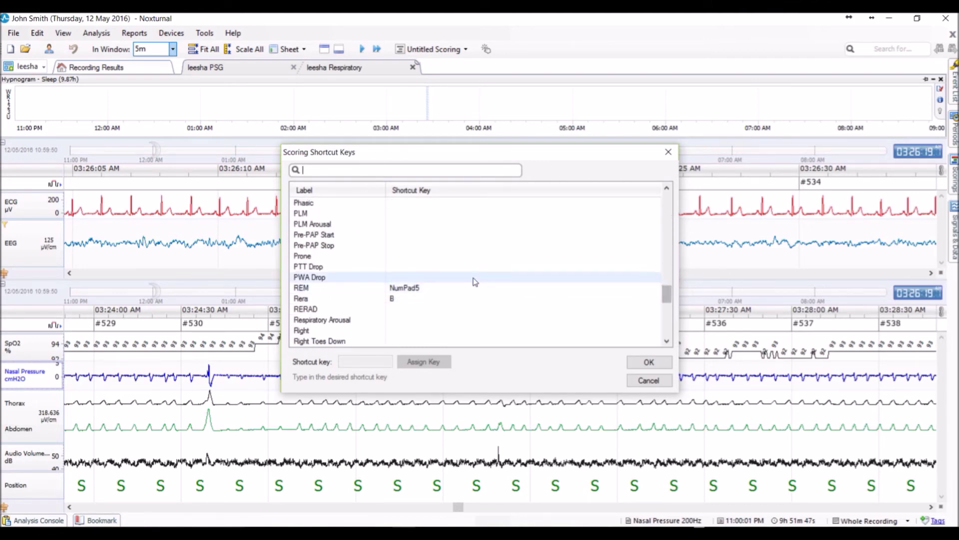
left_click(372, 361)
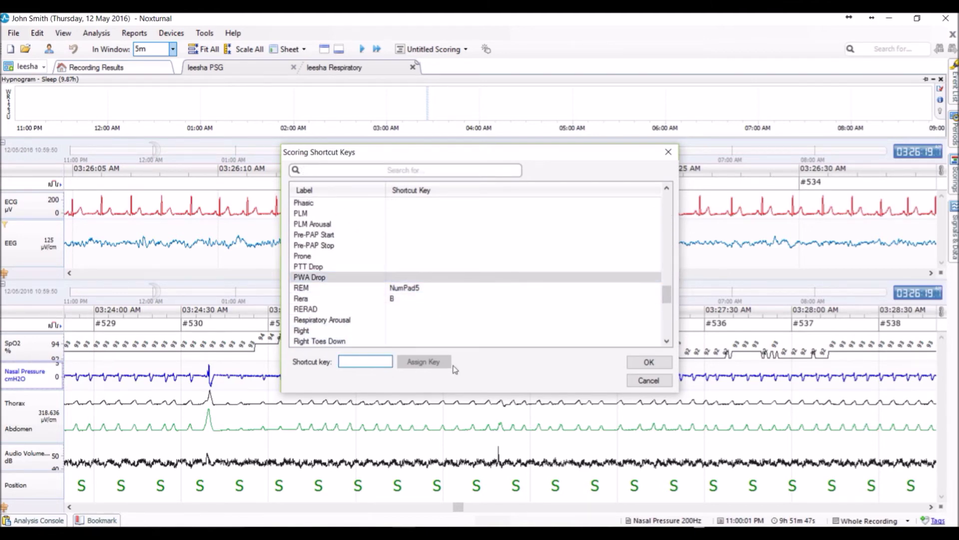
left_click_drag(667, 294, 666, 273)
left_click(422, 268)
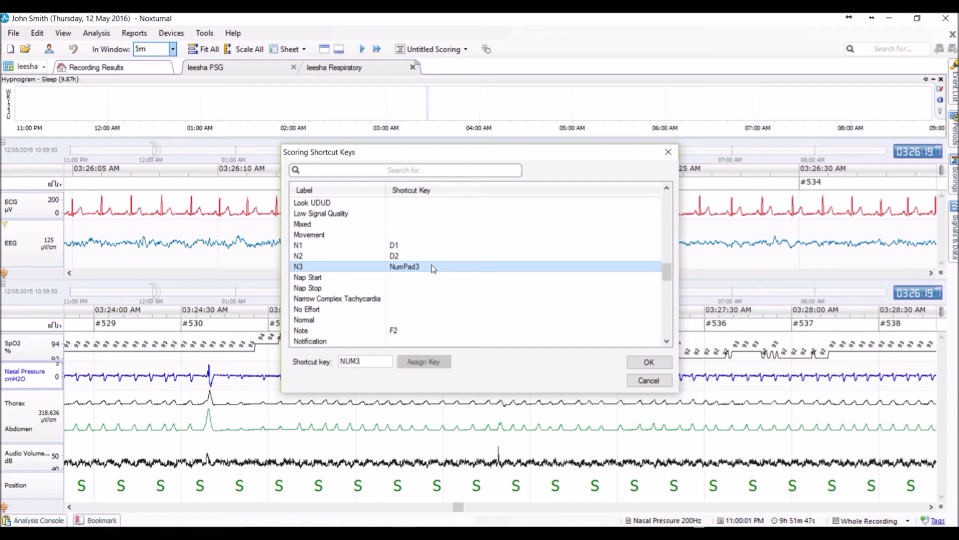
left_click(648, 381)
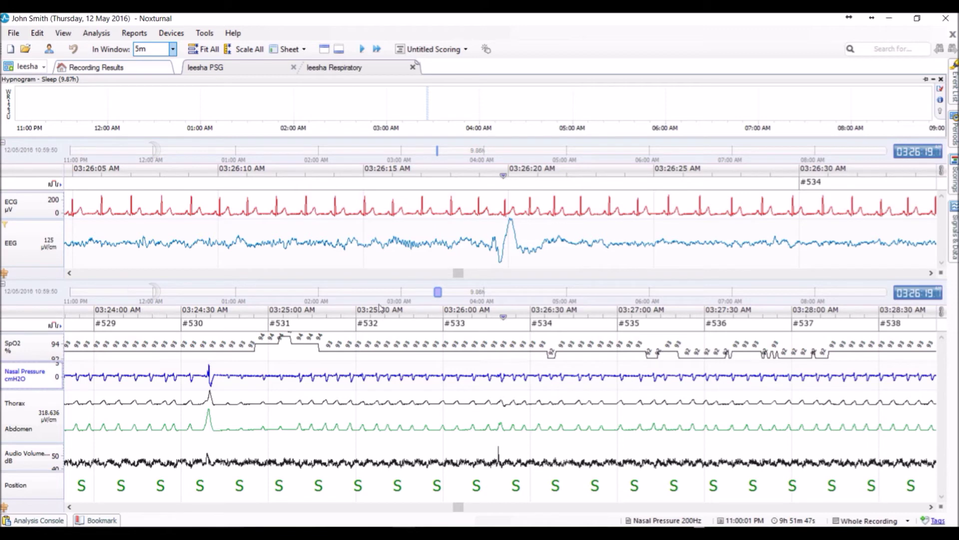
Save the current workspace layout via the layout name's Save Layout option
left_click(43, 68)
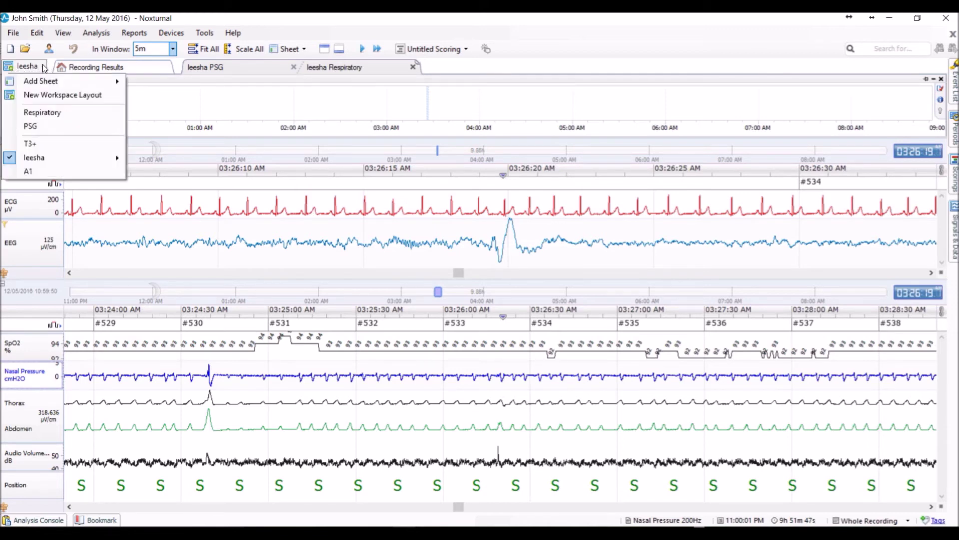
mouse_move(31, 160)
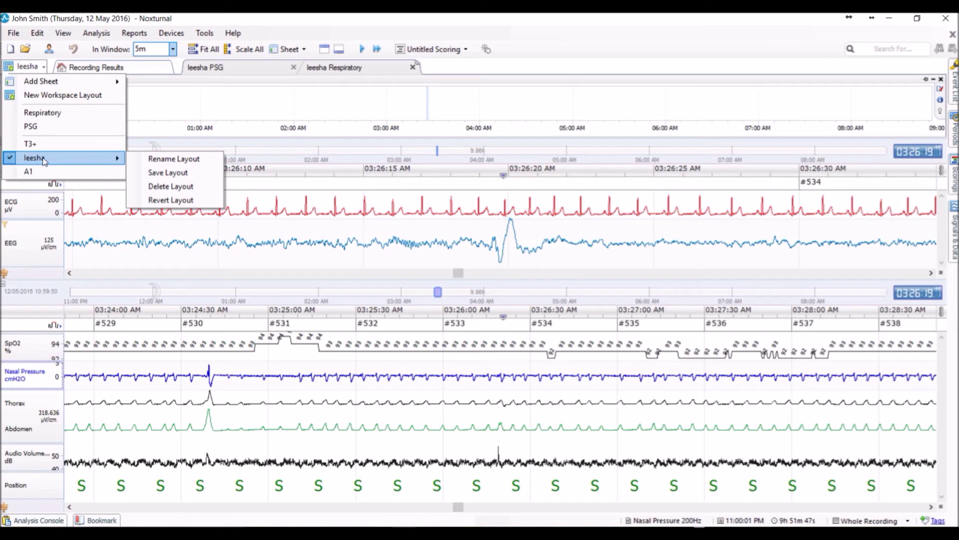
left_click(172, 174)
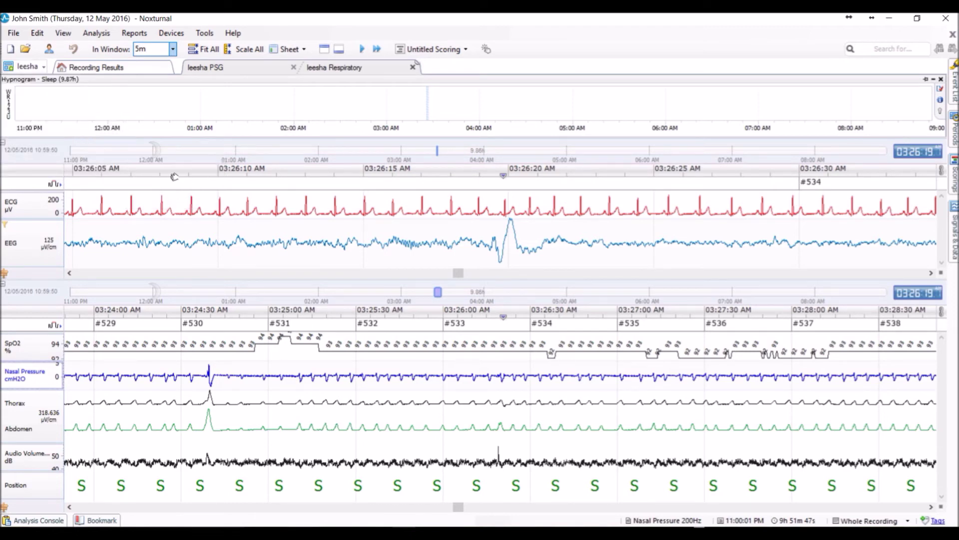
left_click(40, 67)
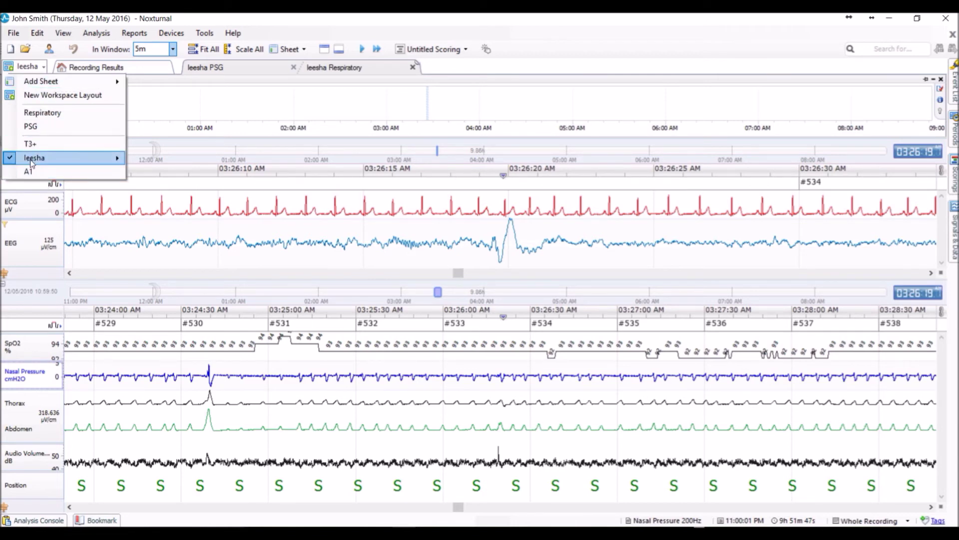
mouse_move(35, 160)
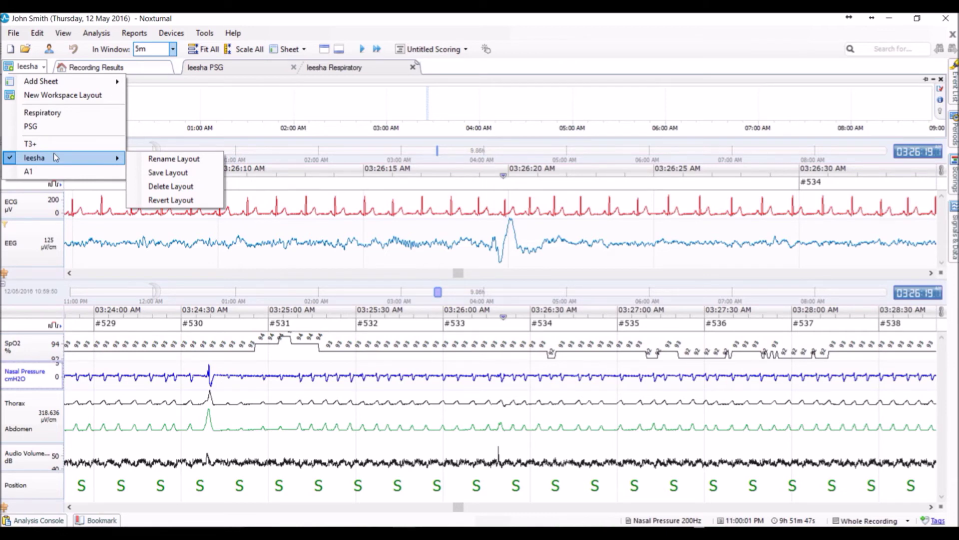
left_click(304, 215)
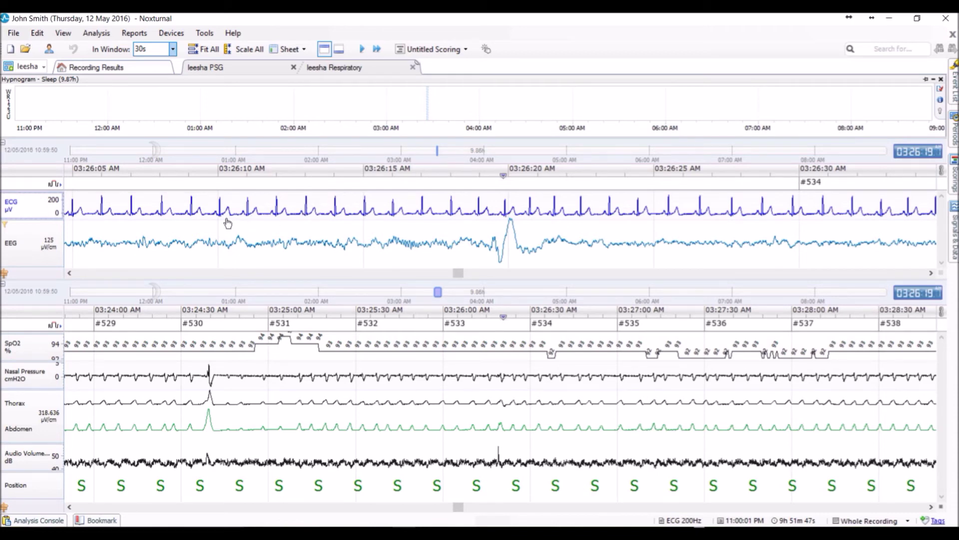
Select epoch #533 and stop the running sleep staging from the staging menu
left_click(183, 184)
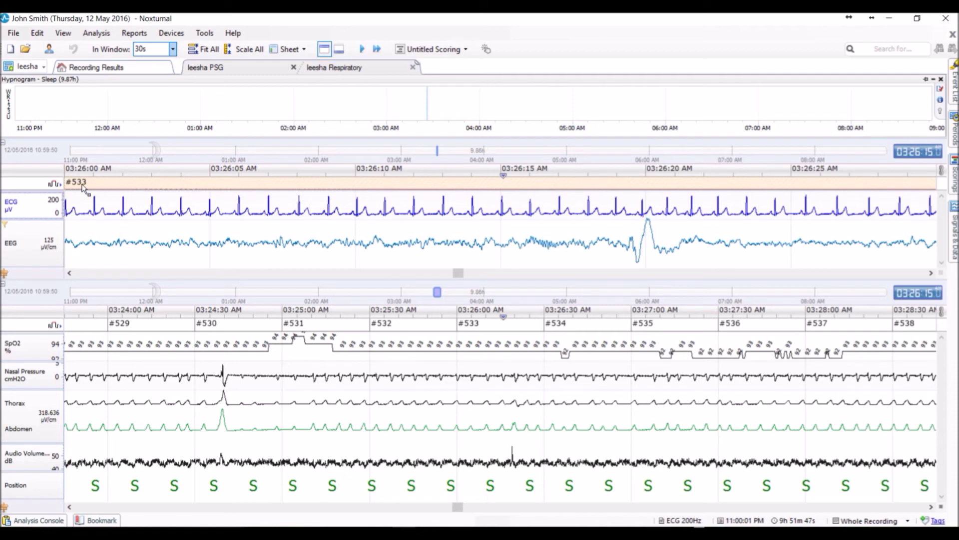
left_click(54, 185)
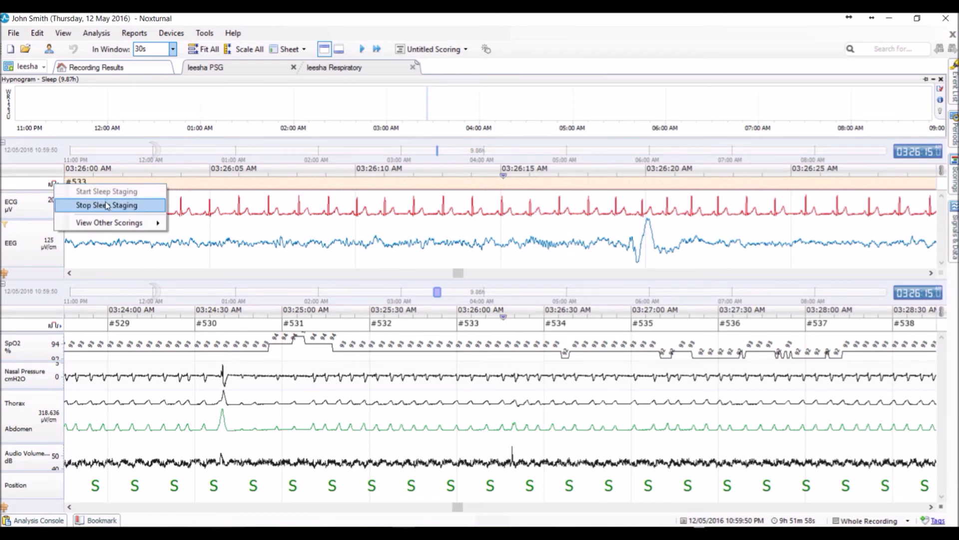
left_click(129, 214)
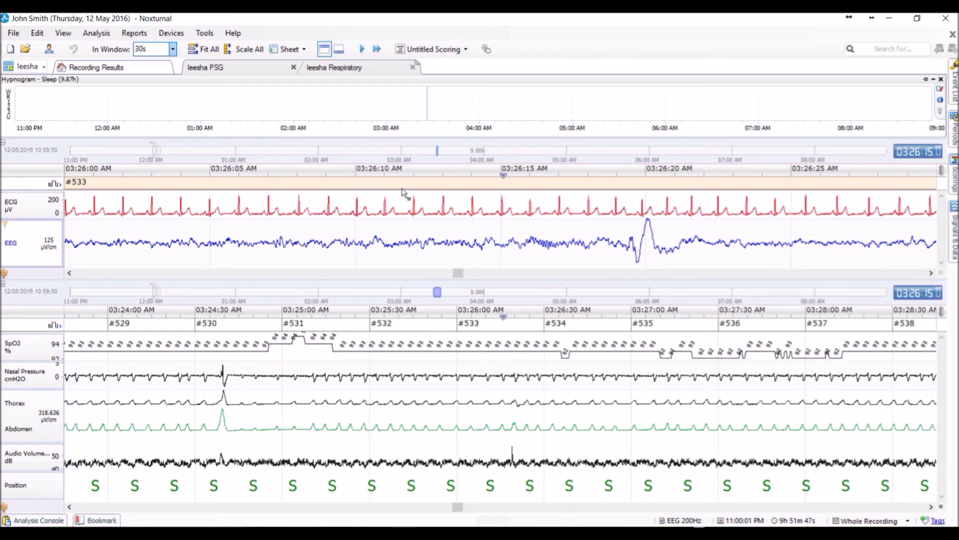
Score the successive epochs from #533 onward as N2 with the 2 key
key("2")
key("2")
key("2")
key("2")
key("2")
key("2")
key("2")
key("2")
key("2")
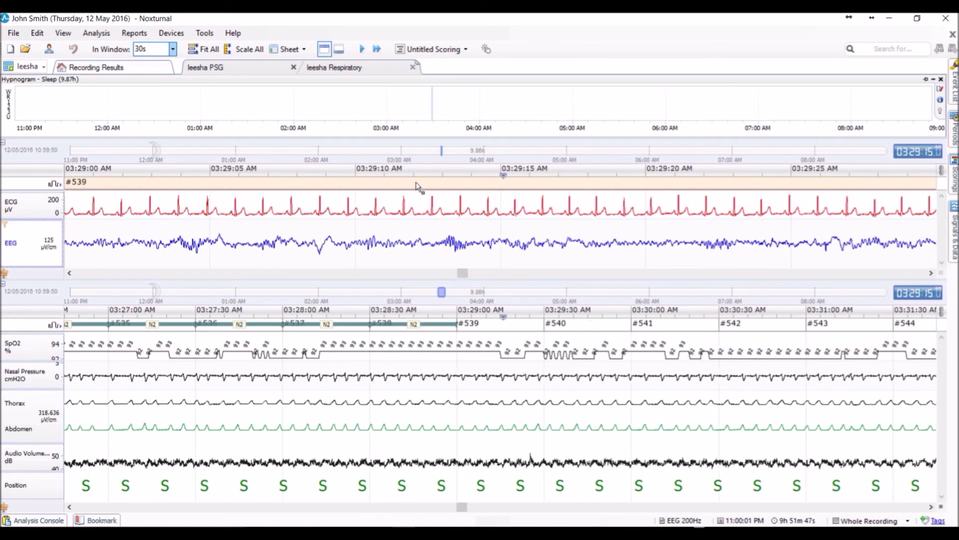
key("2")
key("2")
key("2")
key("2")
key("2")
key("2")
key("2")
key("2")
key("2")
key("2")
key("2")
key("2")
key("2")
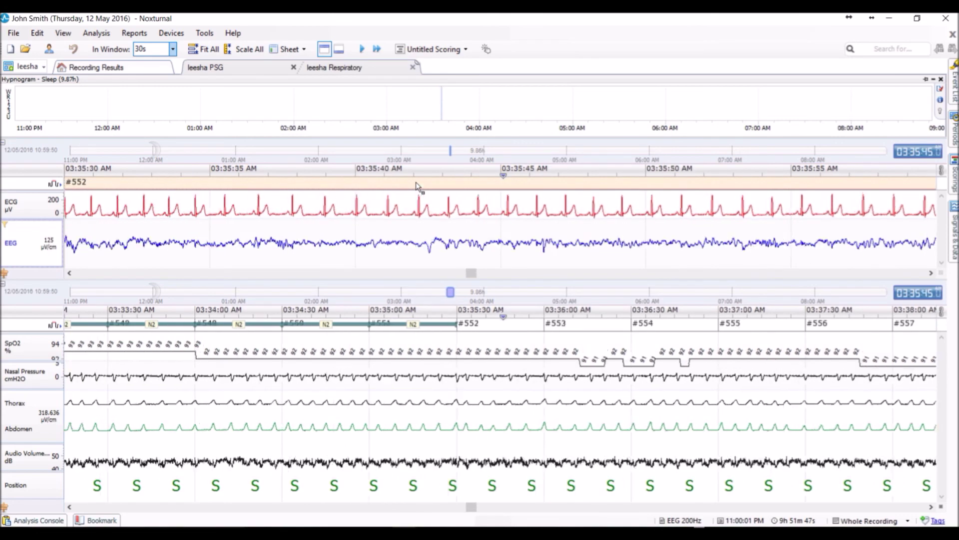
key("2")
key("2")
key("2")
key("2")
key("2")
key("2")
key("2")
key("2")
key("2")
key("2")
key("2")
key("2")
key("2")
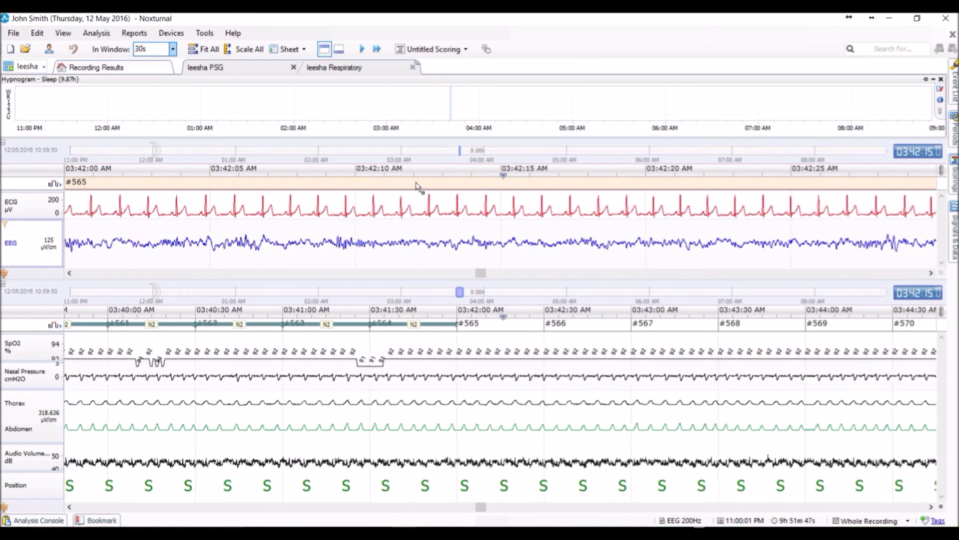
key("2")
key("2")
key("2")
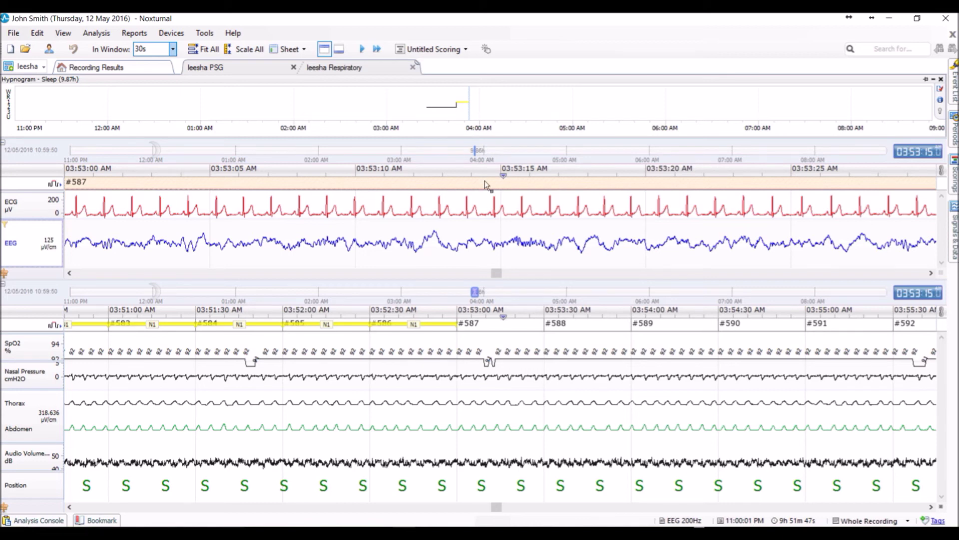
Mark two EEG spans in epoch #589 as Arousal events, one via Score Event, one with A
scroll(482, 246, "down", 3)
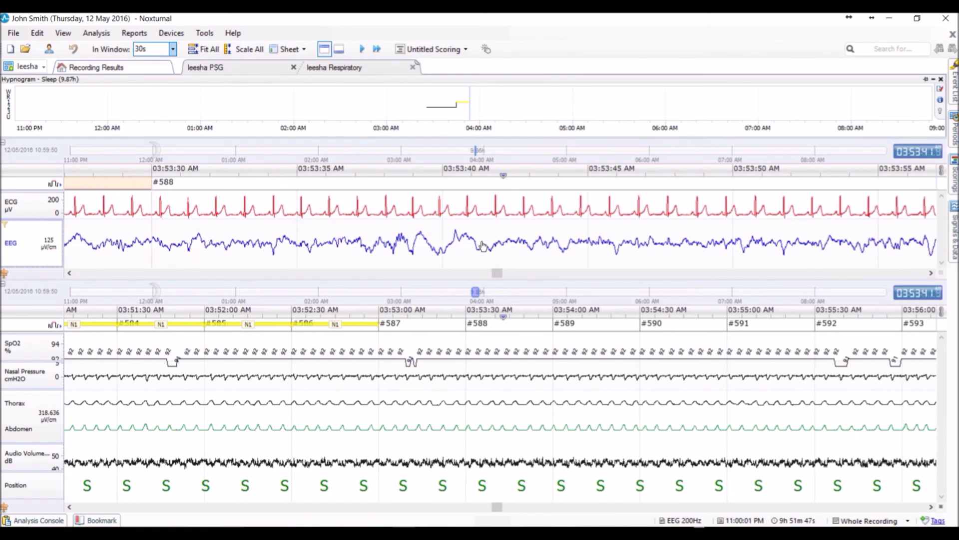
scroll(482, 246, "down", 3)
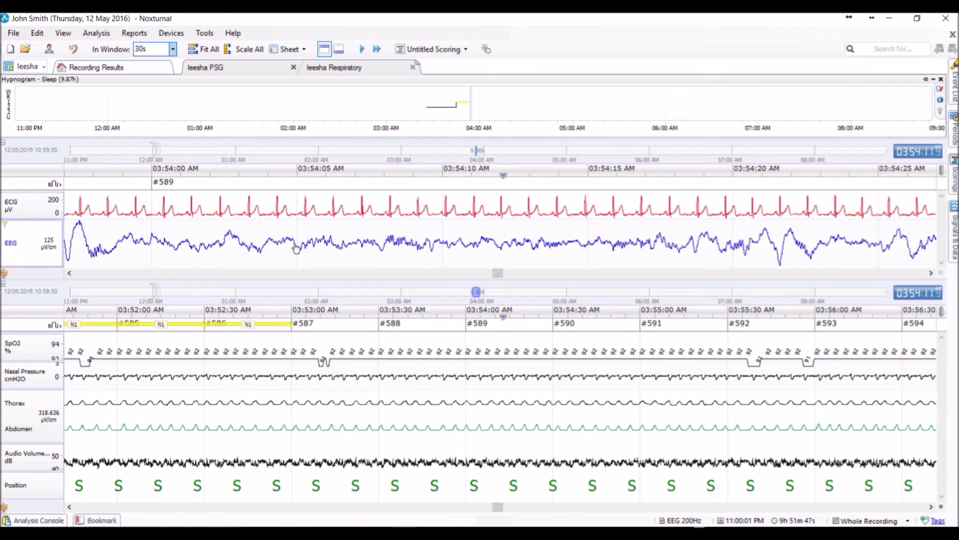
left_click_drag(295, 245, 445, 250)
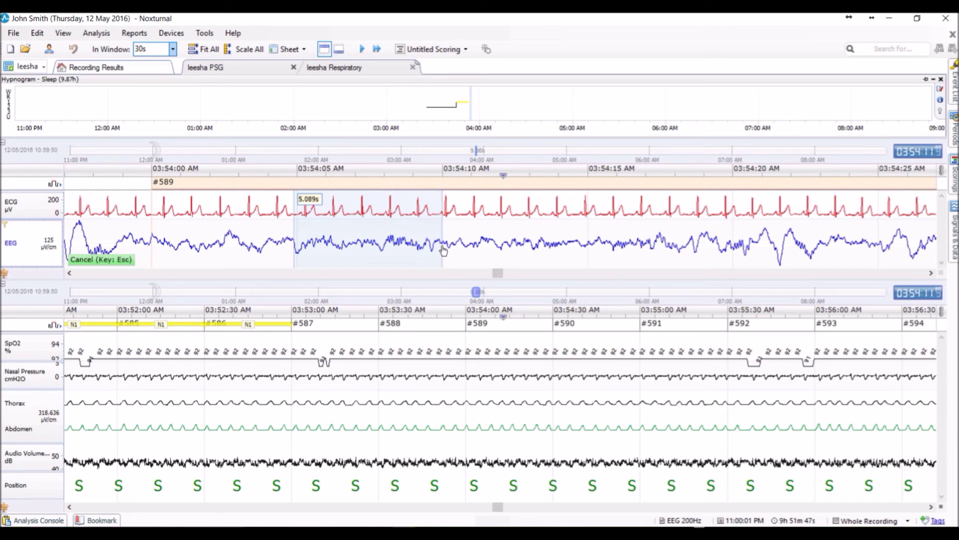
left_click_drag(443, 249, 442, 249)
right_click(394, 243)
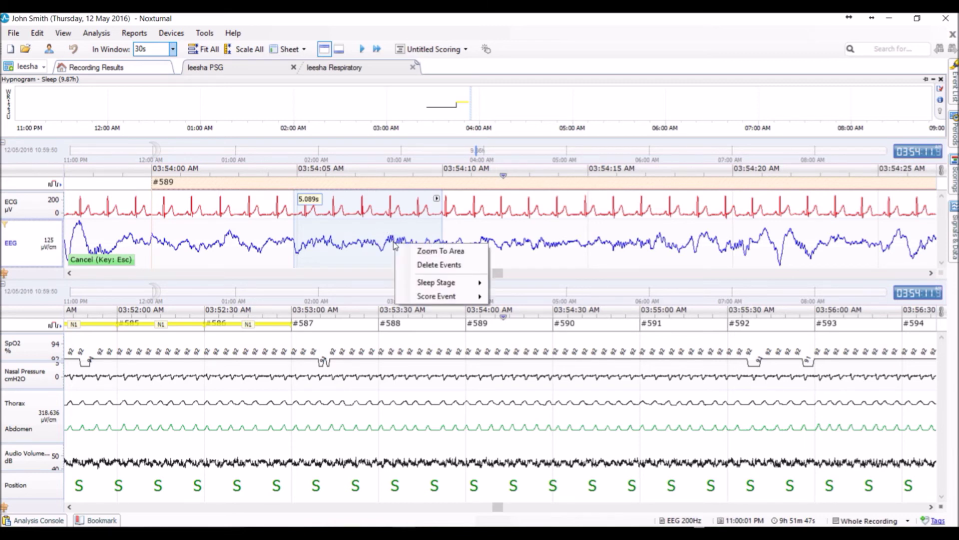
mouse_move(451, 298)
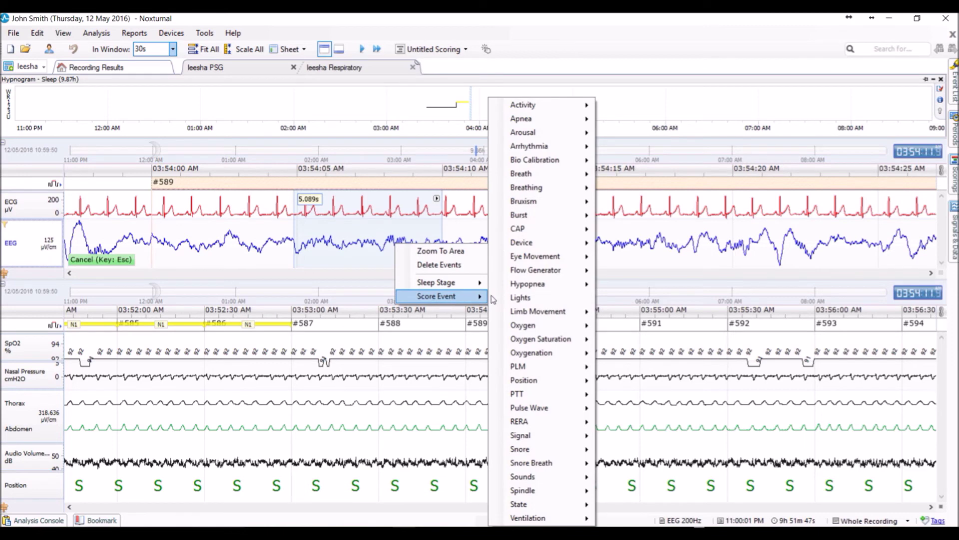
mouse_move(545, 132)
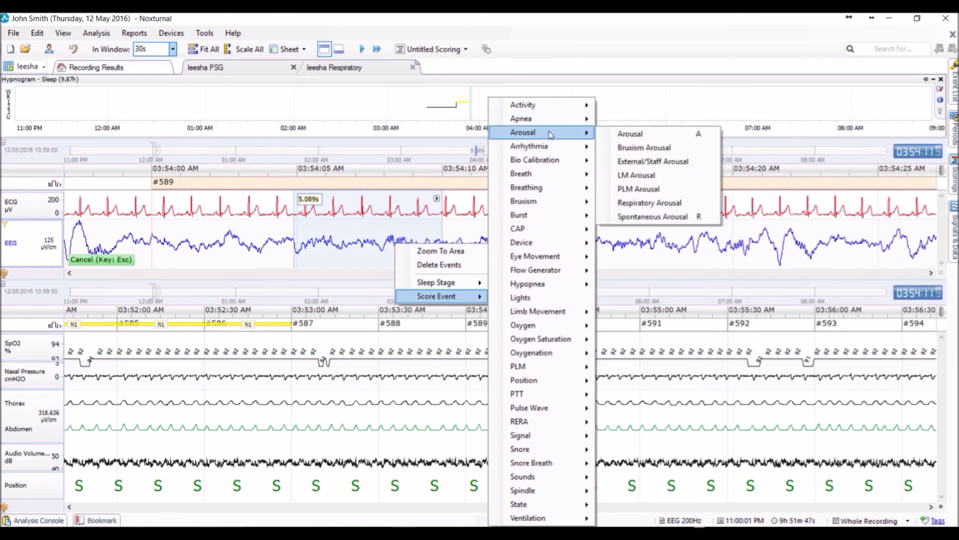
left_click(704, 136)
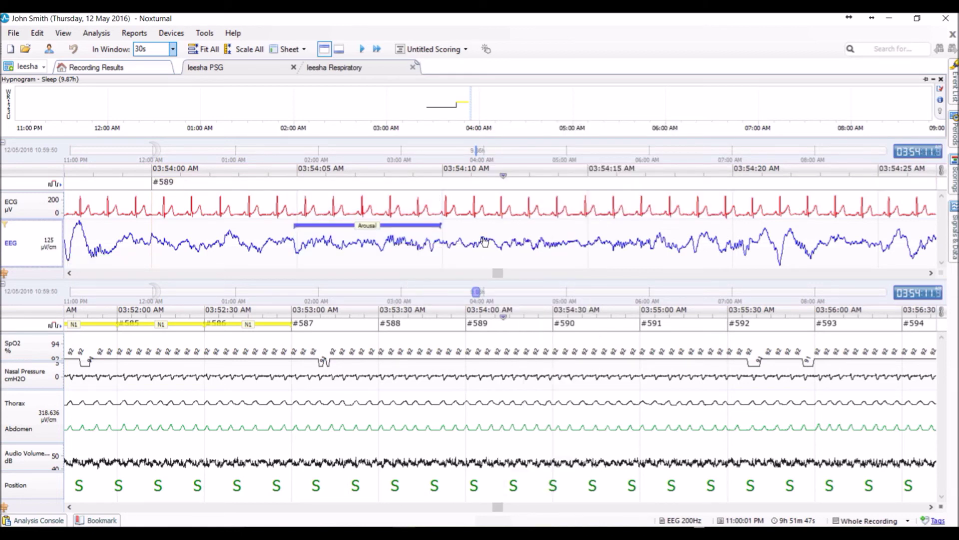
left_click_drag(484, 242, 646, 244)
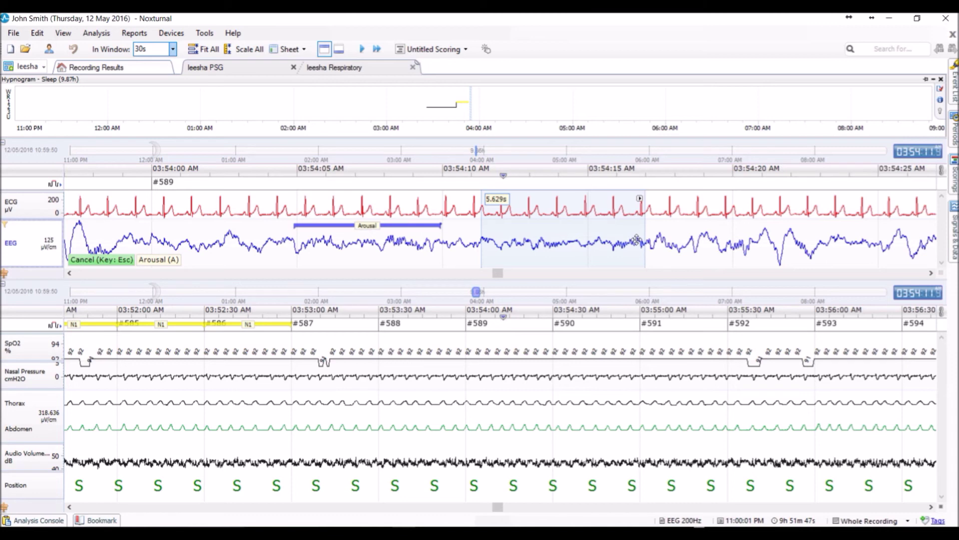
key("a")
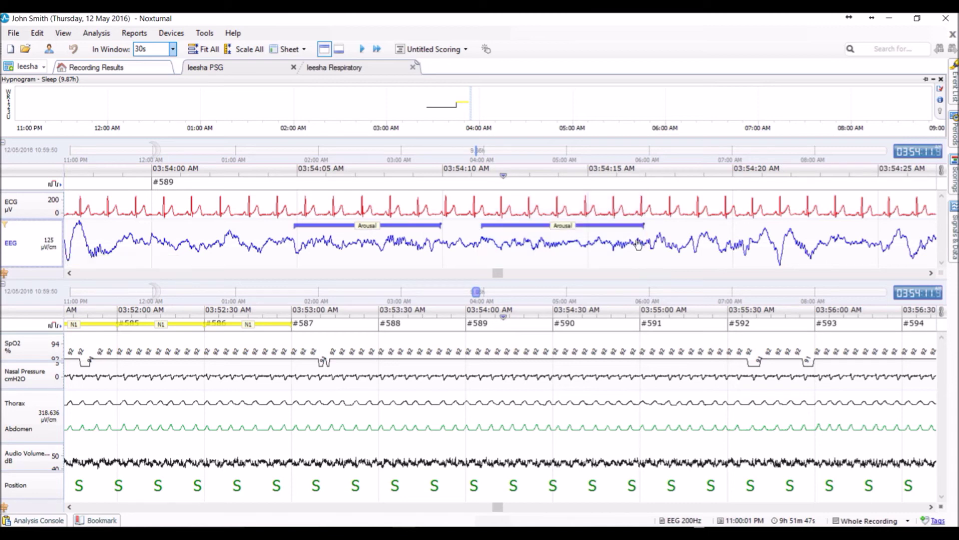
scroll(633, 248, "down", 2)
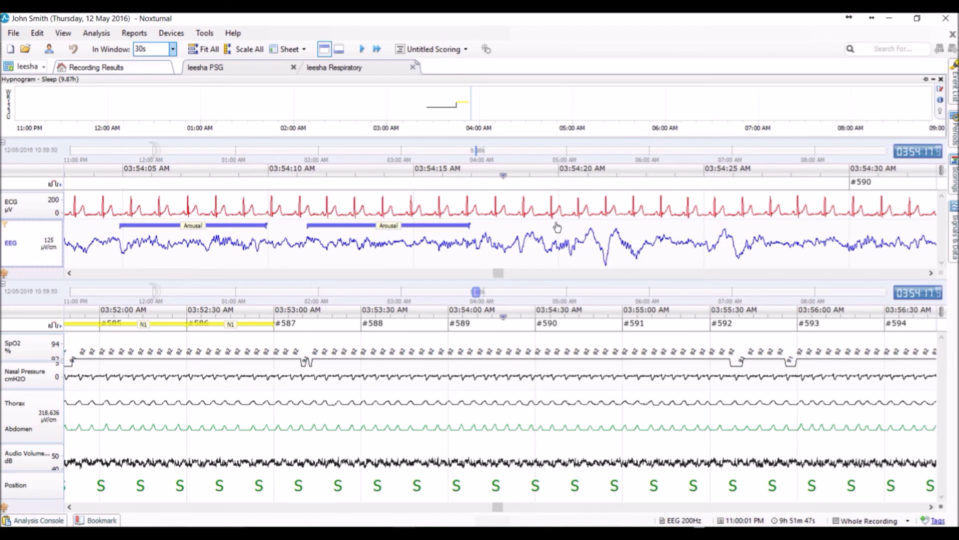
Turn on single-click scoring and score a 4-second EEG span as an Arousal
left_click(487, 49)
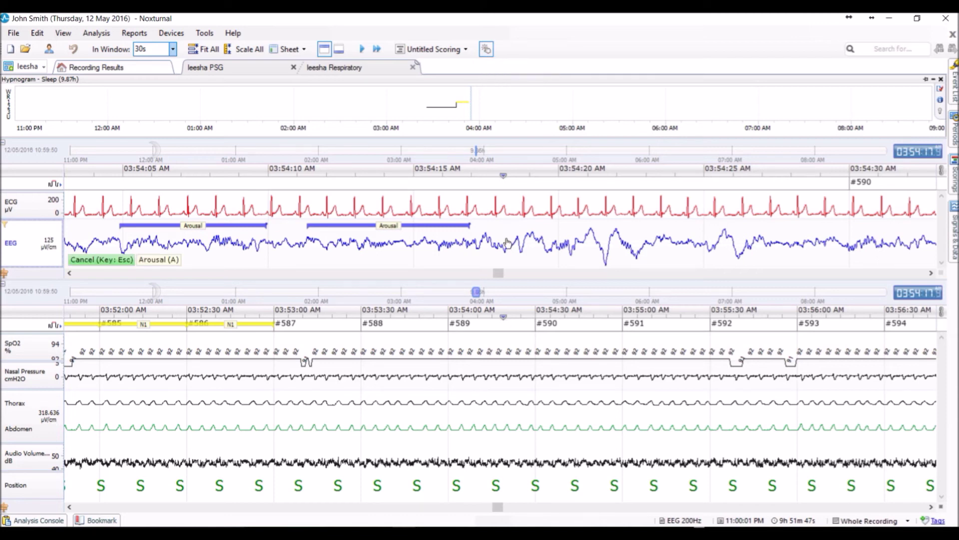
left_click_drag(508, 243, 625, 243)
key("a")
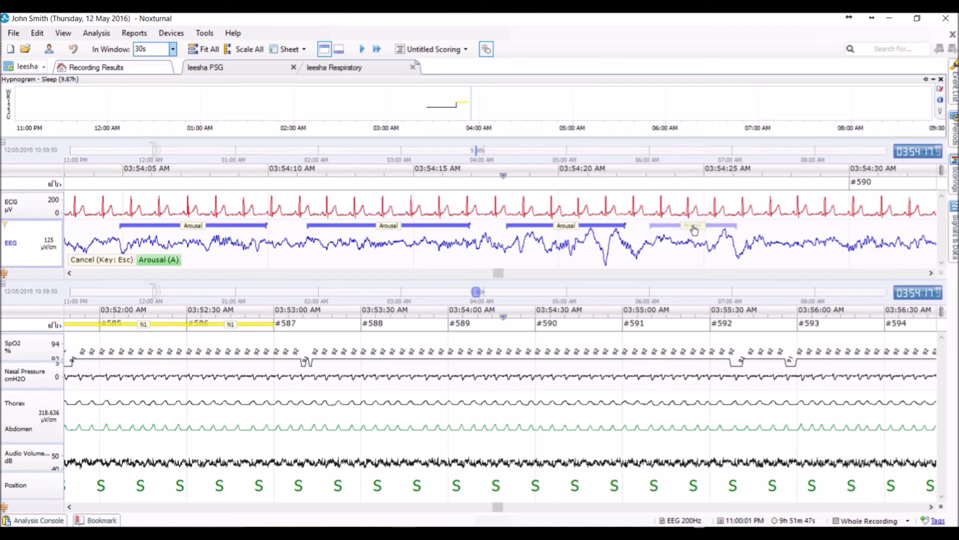
double_click(695, 229)
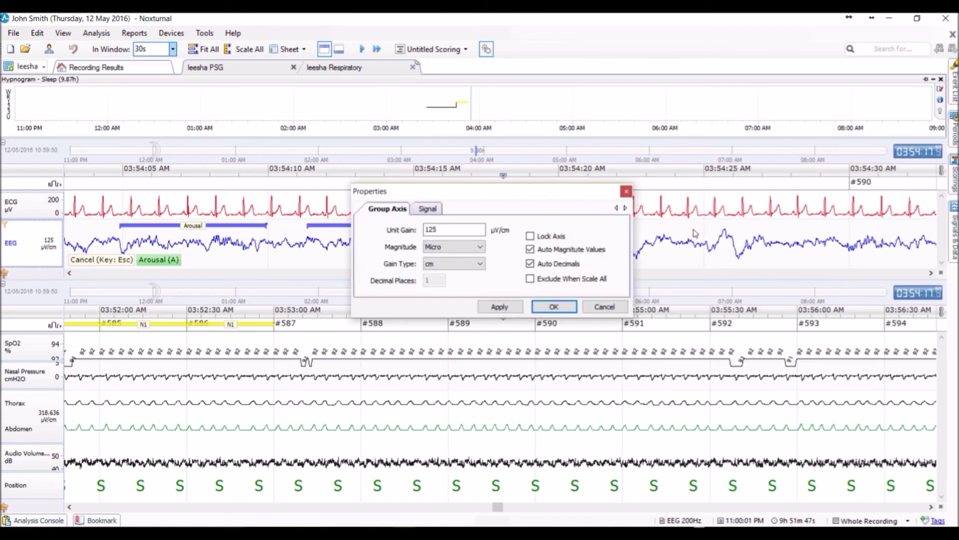
left_click(626, 191)
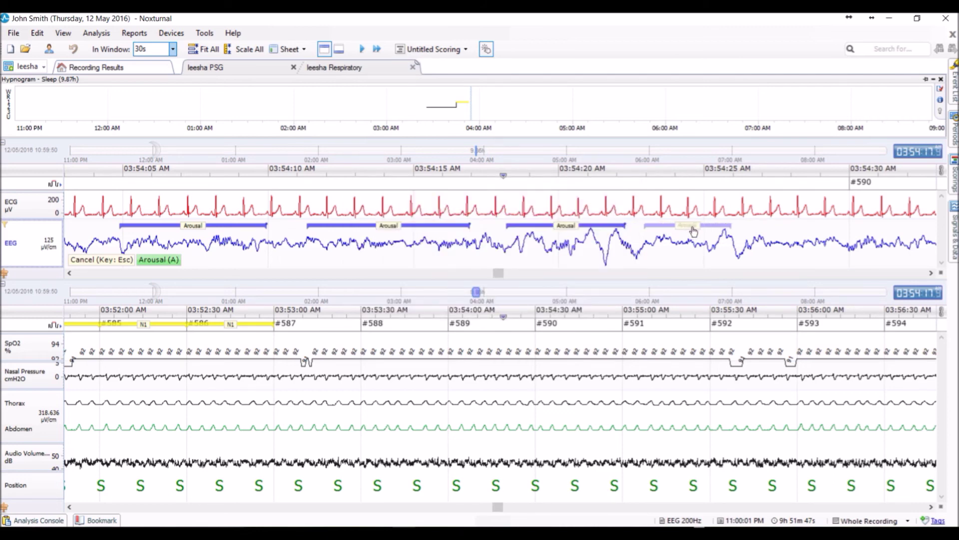
Place a series of single-click Arousal events along the EEG trace across epoch #591
left_click(735, 228)
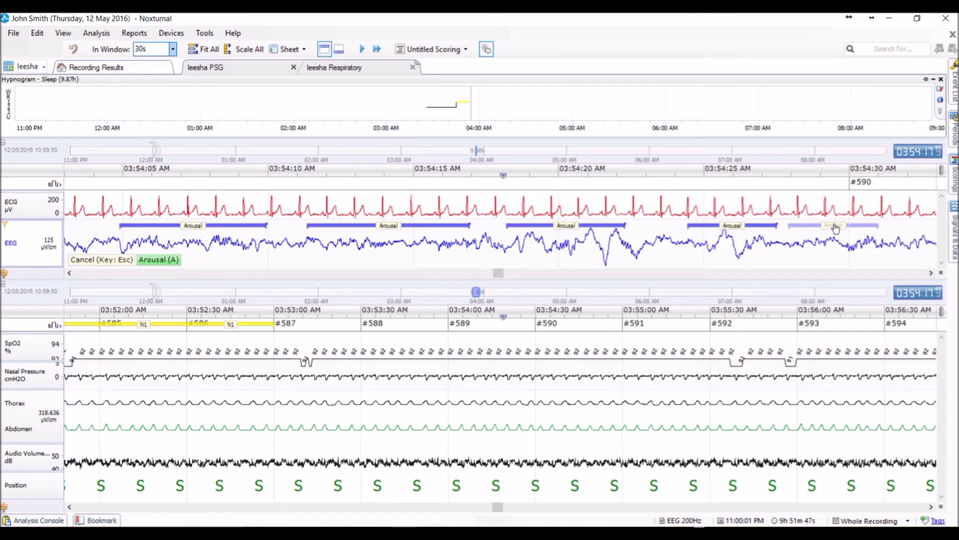
left_click(835, 228)
scroll(650, 242, "down", 2)
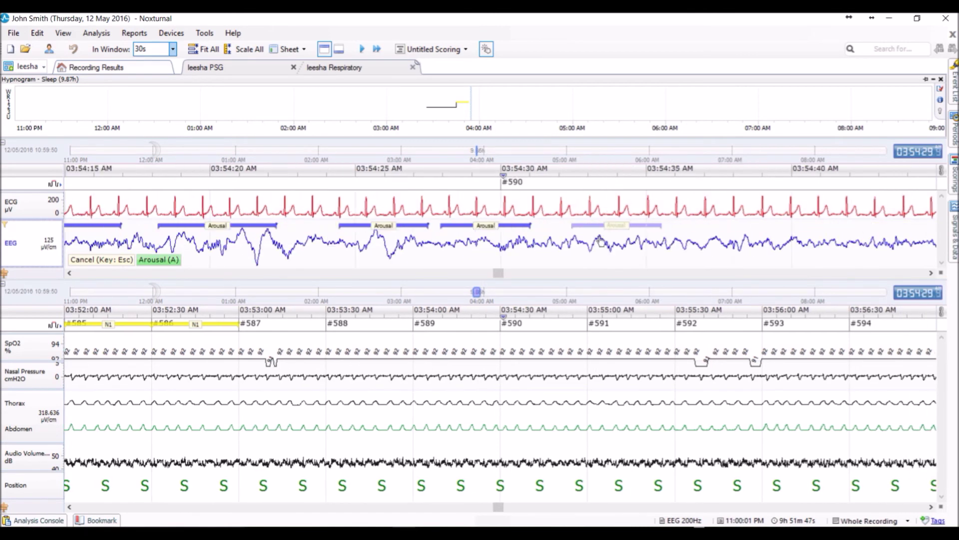
left_click(593, 228)
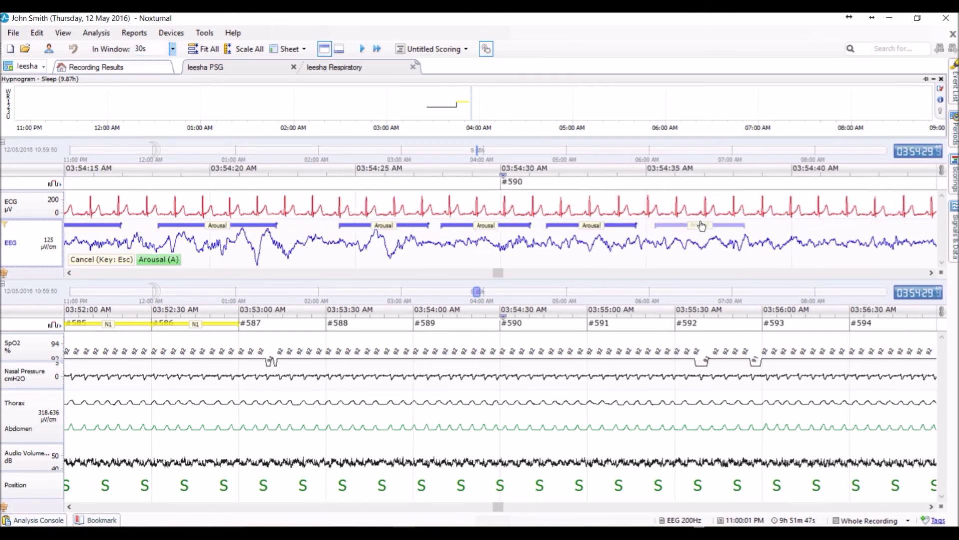
left_click(701, 228)
scroll(700, 235, "down", 2)
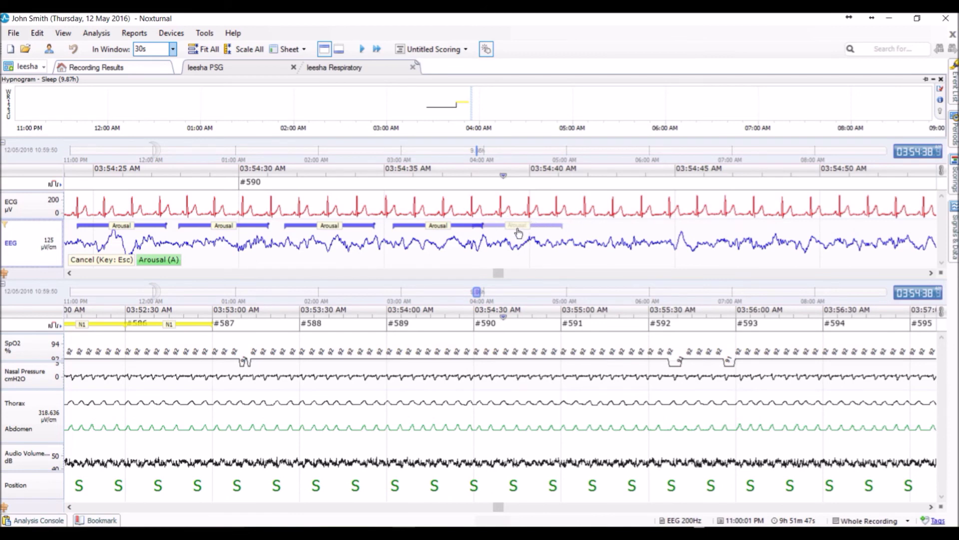
left_click(567, 228)
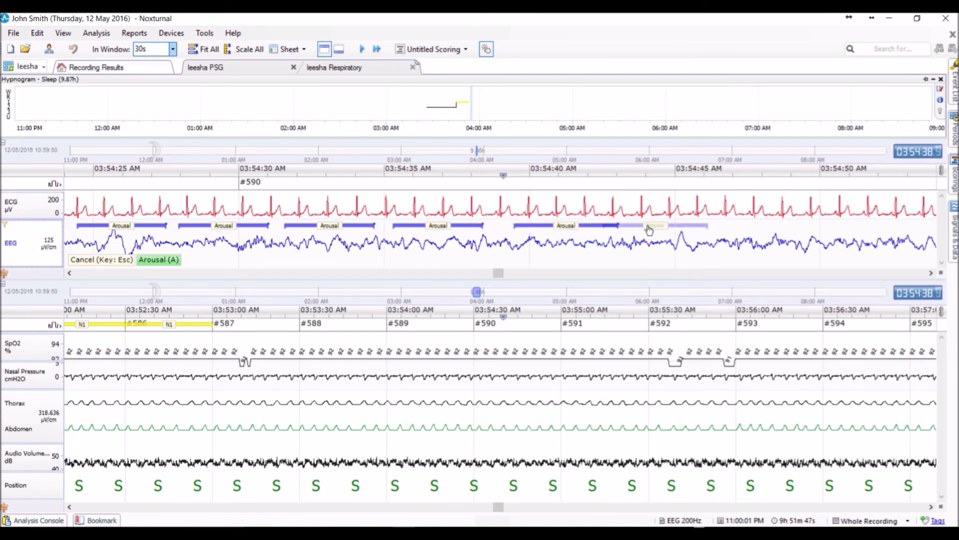
left_click(717, 229)
scroll(650, 235, "down", 1)
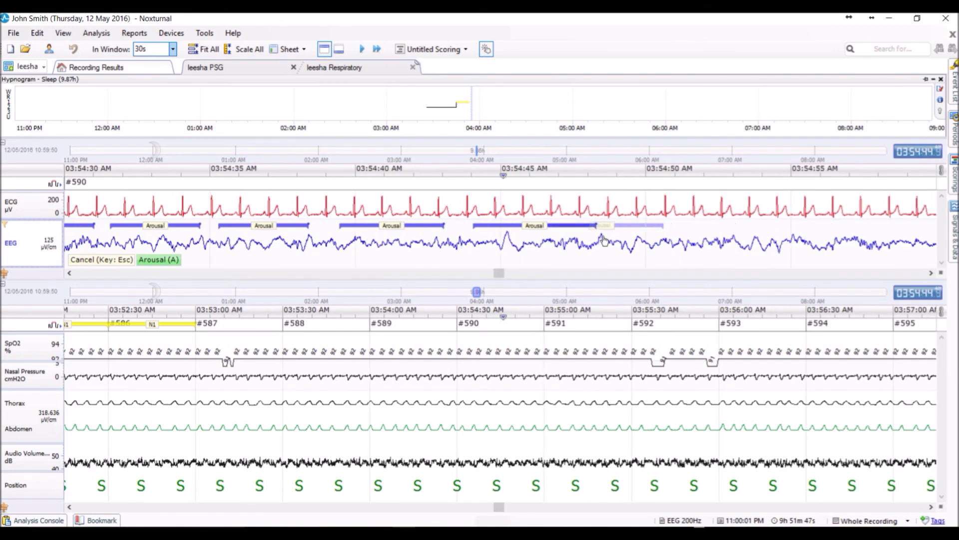
left_click(774, 233)
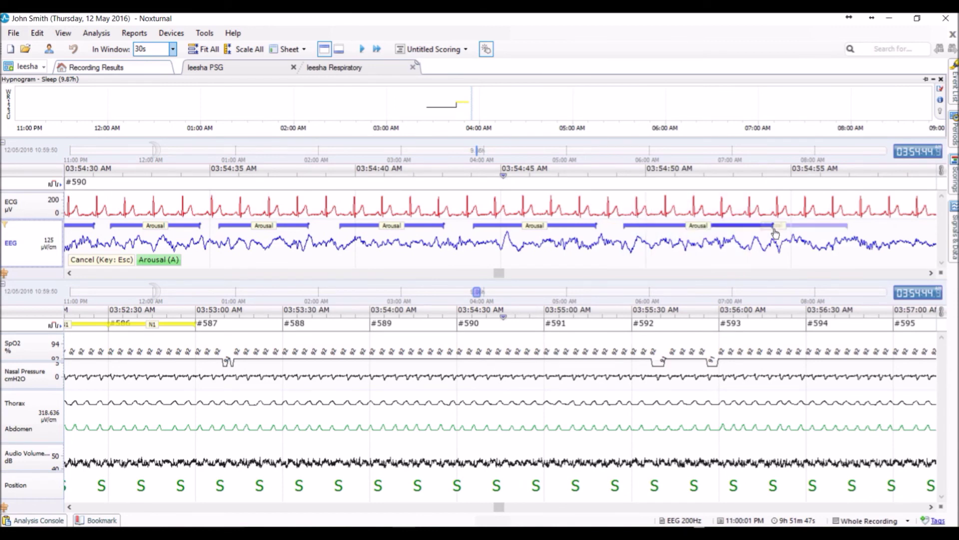
scroll(774, 235, "down", 2)
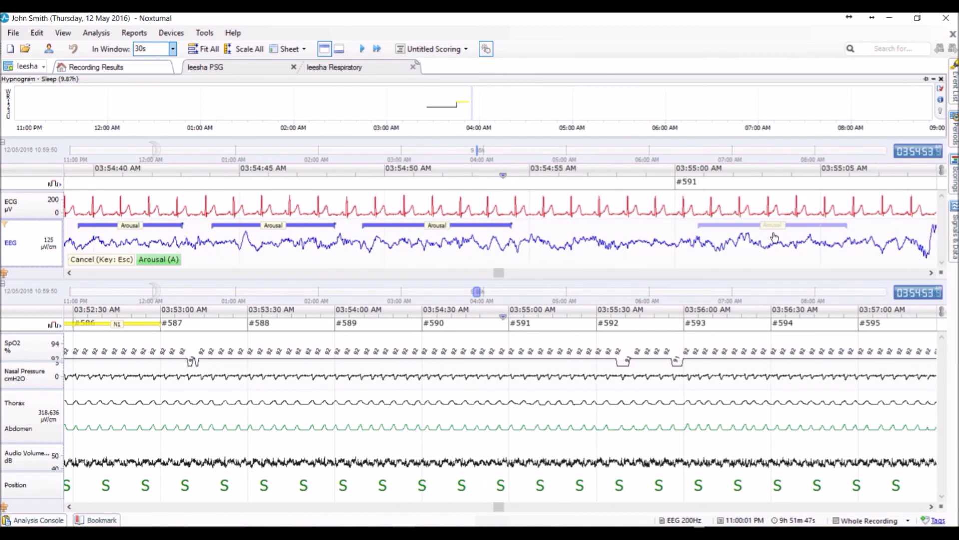
scroll(774, 235, "down", 2)
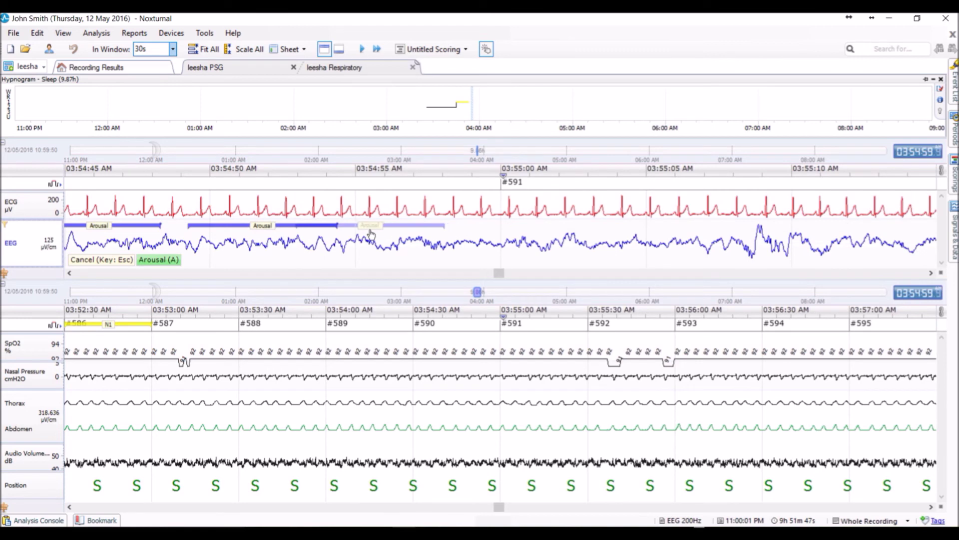
Add further EEG arousals, including a 3.5-second span, then select 38 seconds of Nasal Pressure
left_click_drag(366, 233, 501, 234)
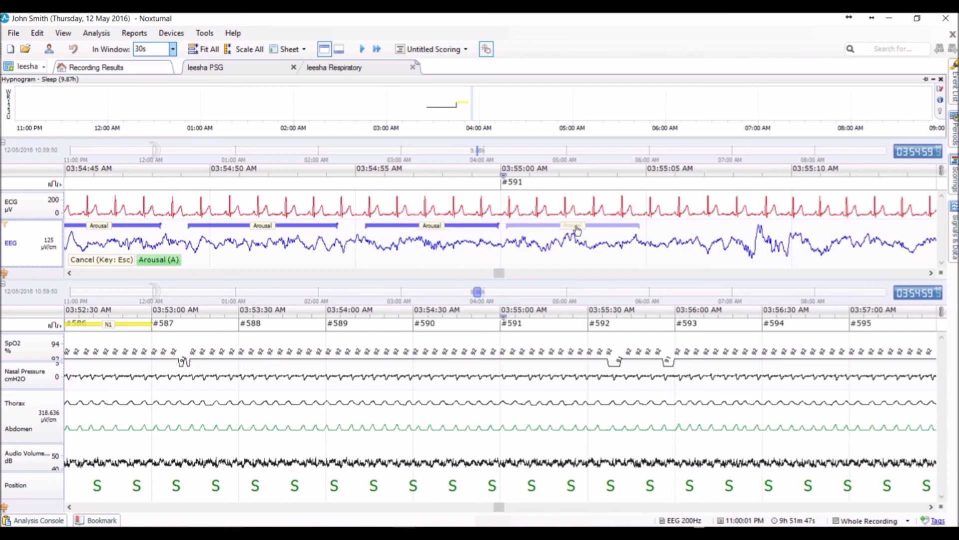
left_click(579, 230)
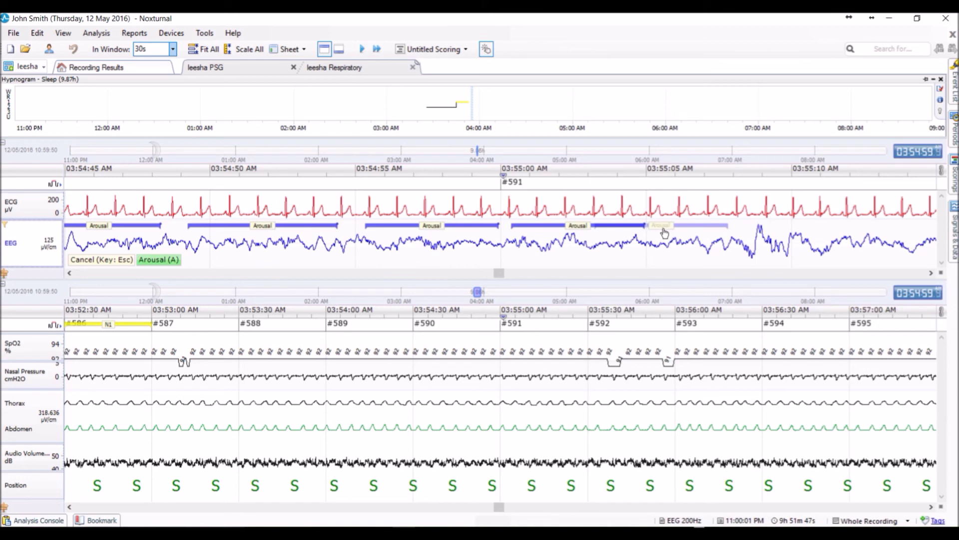
left_click_drag(665, 234, 769, 236)
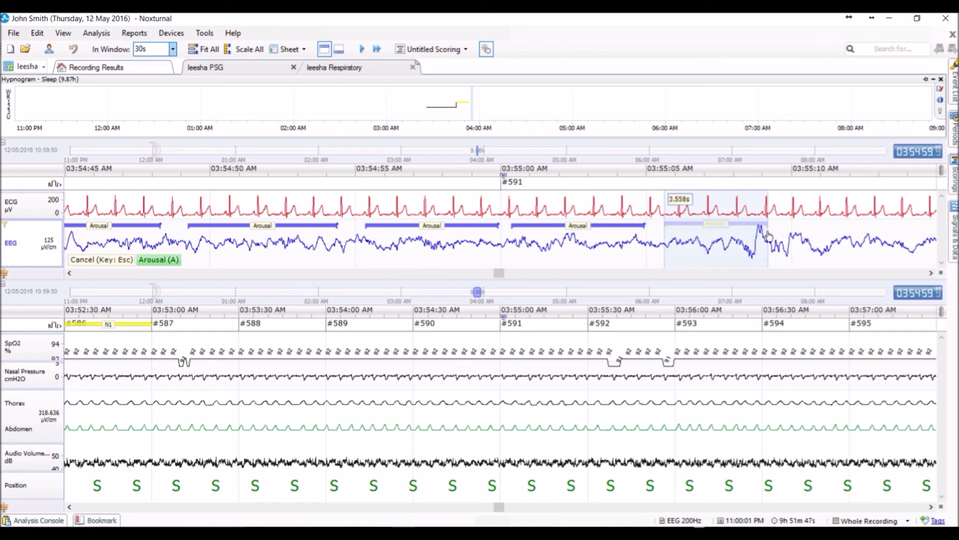
left_click_drag(768, 235, 769, 235)
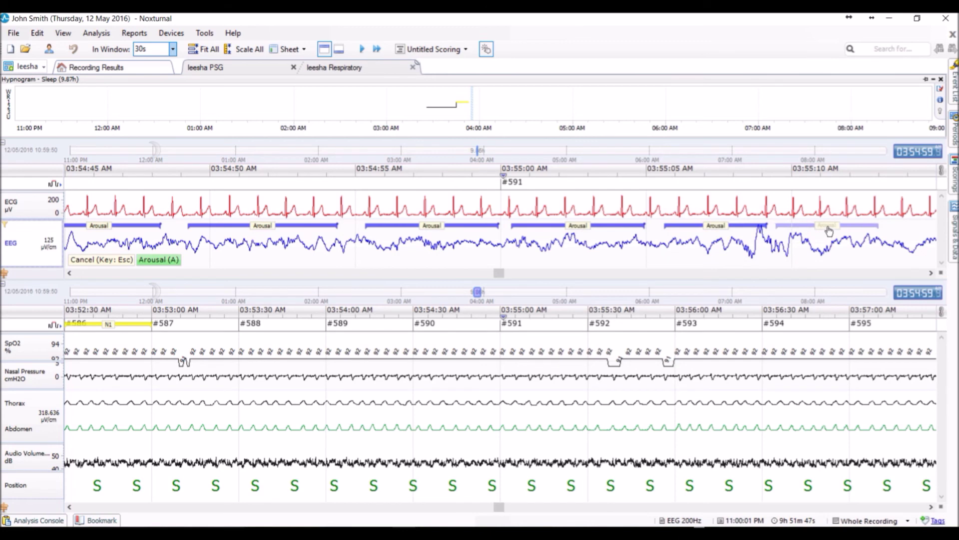
left_click(828, 230)
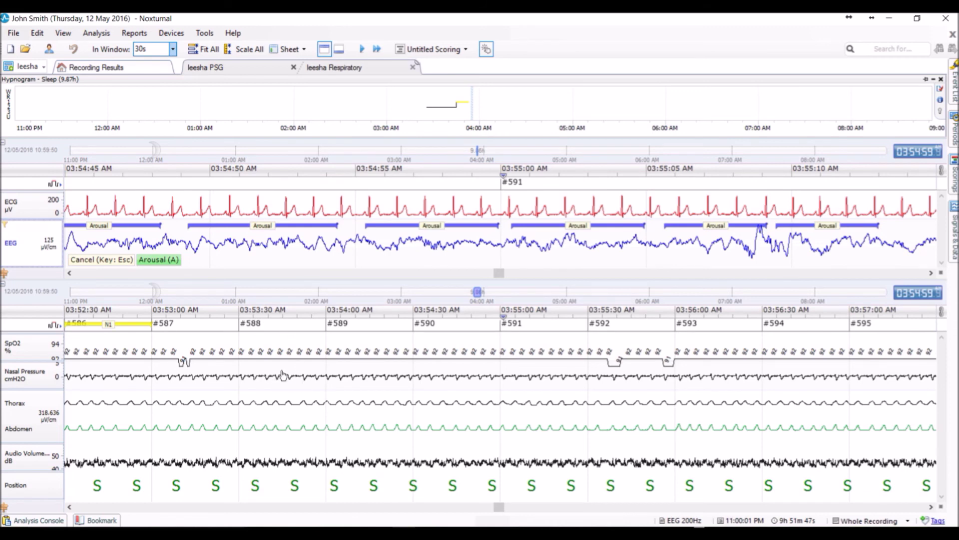
left_click_drag(288, 378, 397, 383)
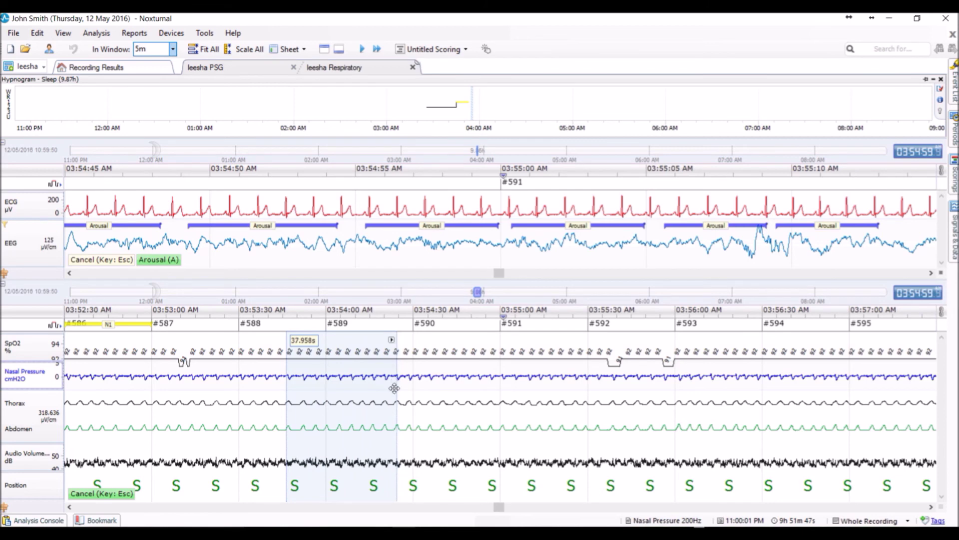
Score the selected Nasal Pressure stretch as a Hypopnea, then drag two more Hypopnea spans
key("h")
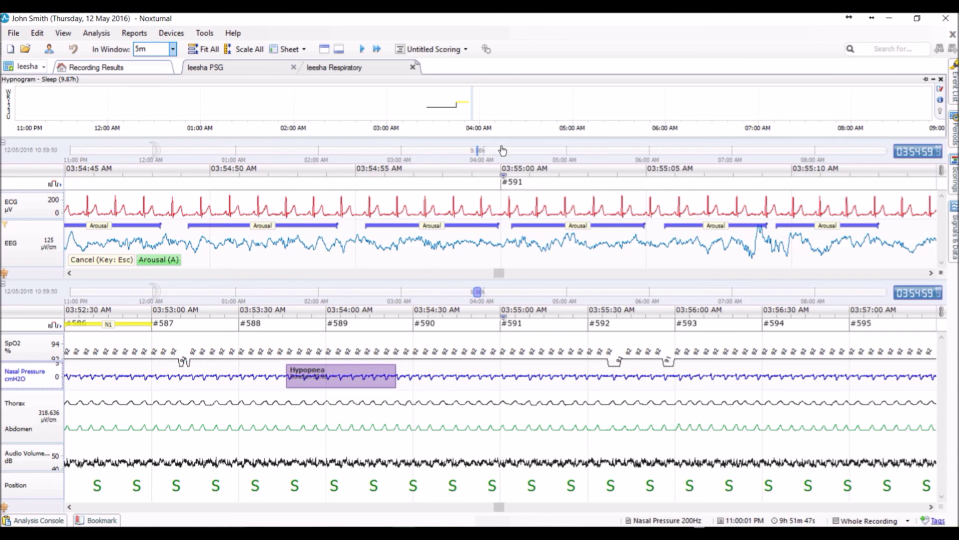
left_click(487, 49)
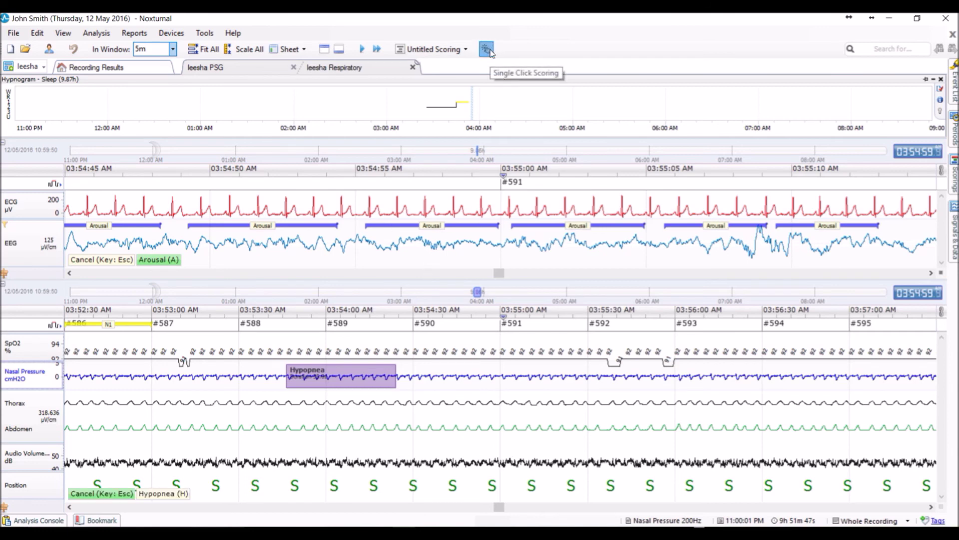
left_click(424, 381)
left_click_drag(484, 380, 510, 375)
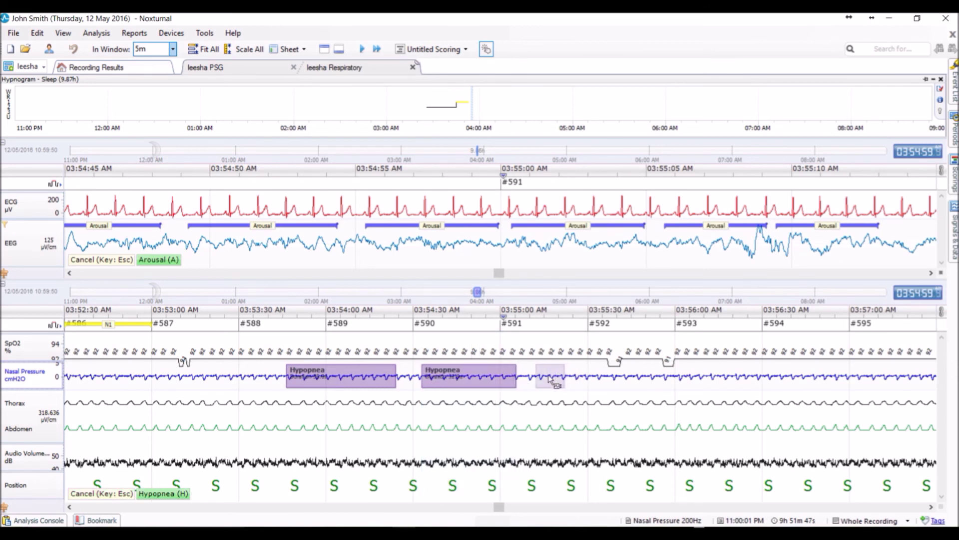
left_click_drag(541, 376, 871, 379)
scroll(856, 382, "down", 5)
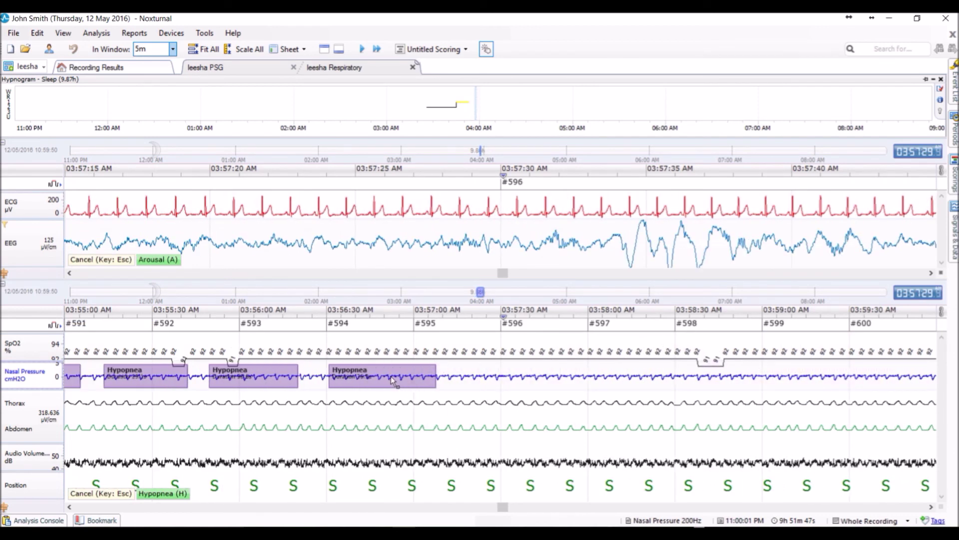
Reclassify the 36.88 s hypopnea at 3:56:30 AM as obstructive apnea and drag more obstructive spans
left_click(409, 371)
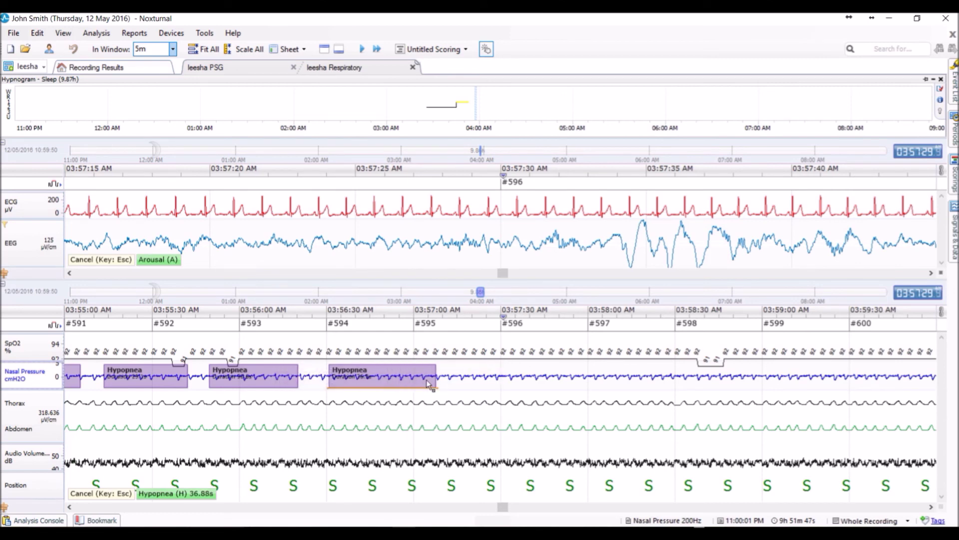
mouse_move(415, 385)
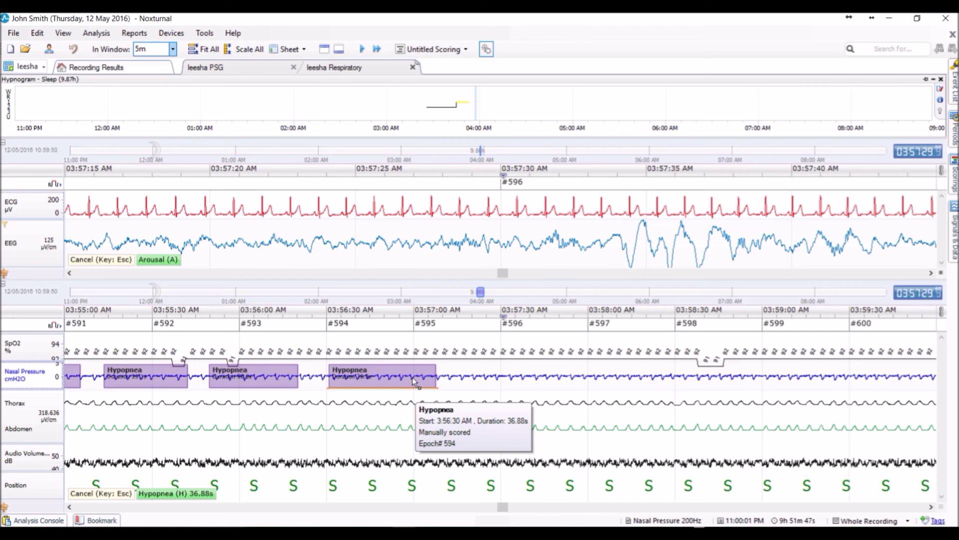
key("o")
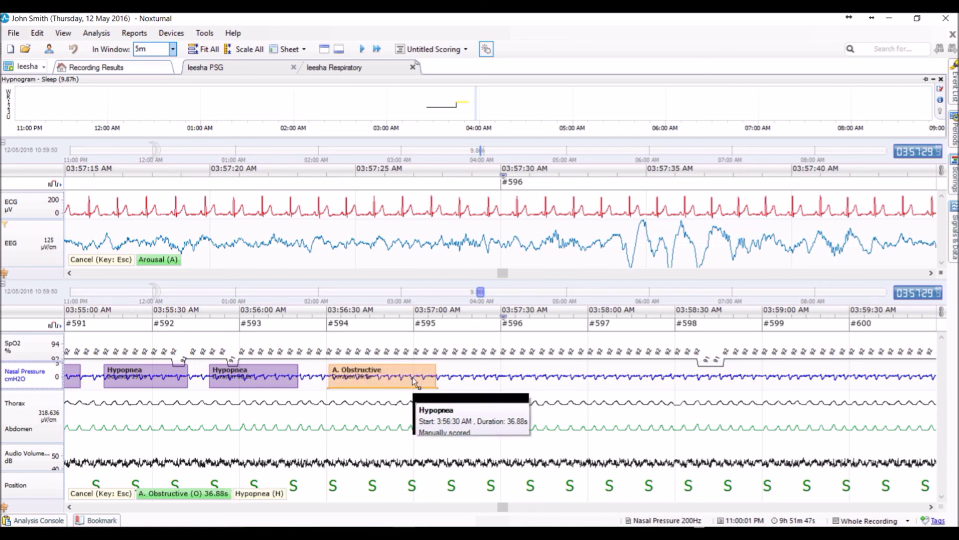
left_click_drag(414, 382, 723, 385)
mouse_move(723, 385)
left_mouse_down()
mouse_move(804, 384)
mouse_move(672, 376)
mouse_move(687, 374)
mouse_move(858, 145)
left_mouse_up()
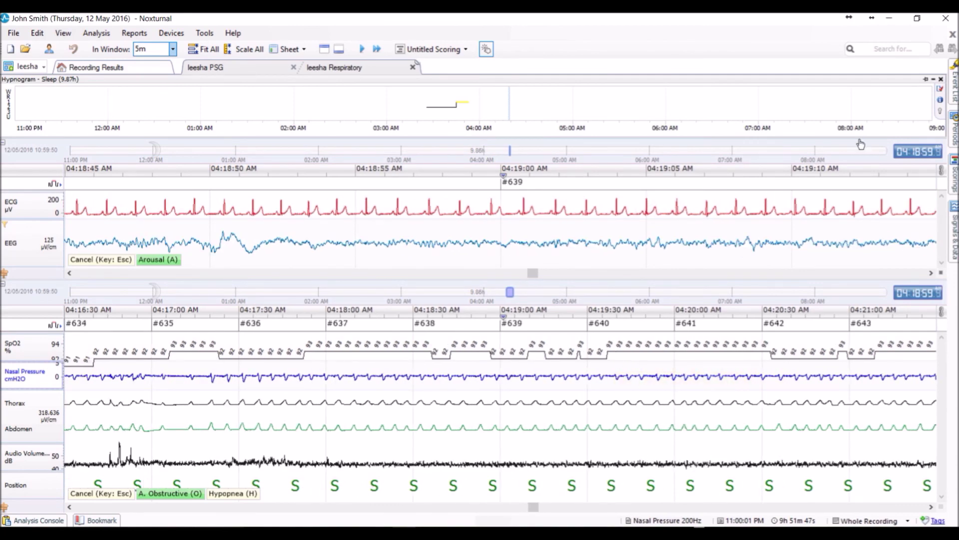
Search 'hy' for the Hypopnea event type and show its four events in the Event List
left_click(874, 49)
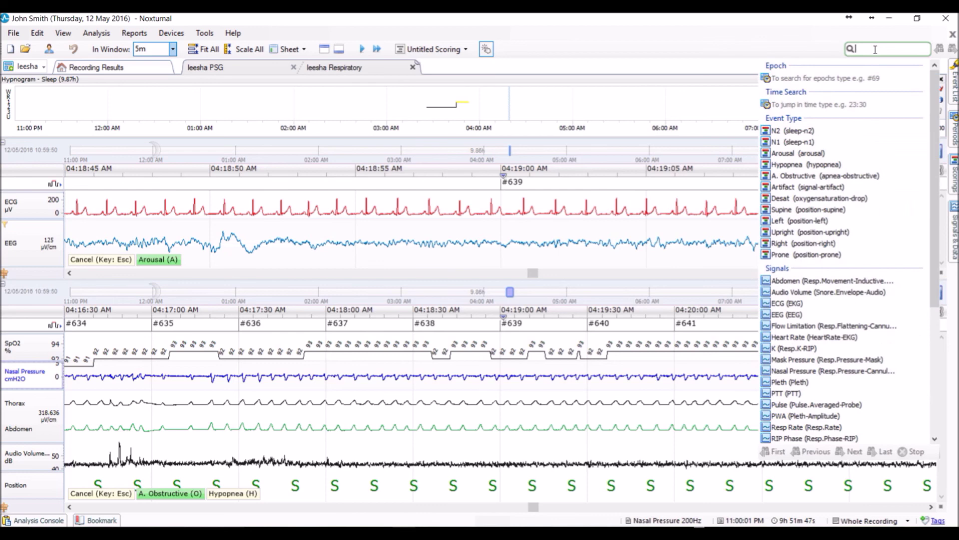
type("hypop")
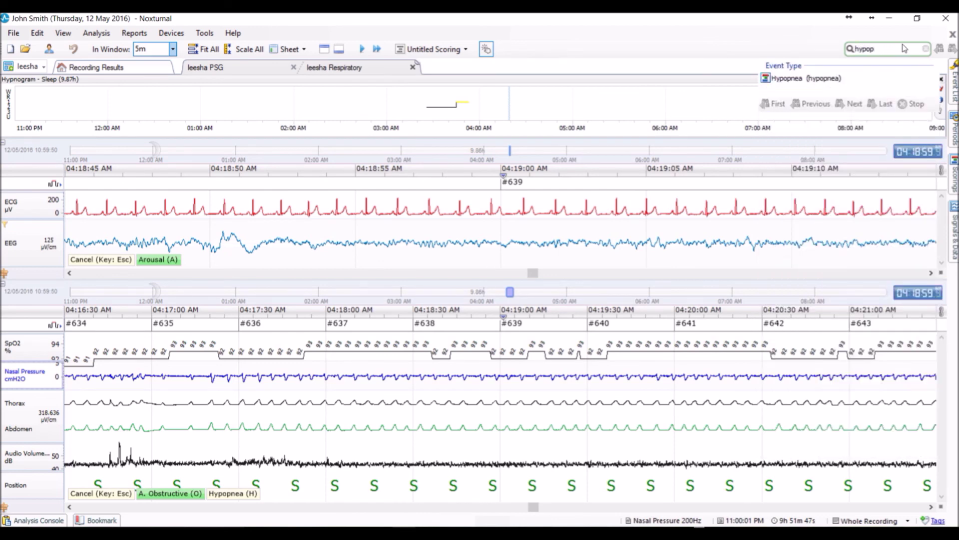
left_click(805, 80)
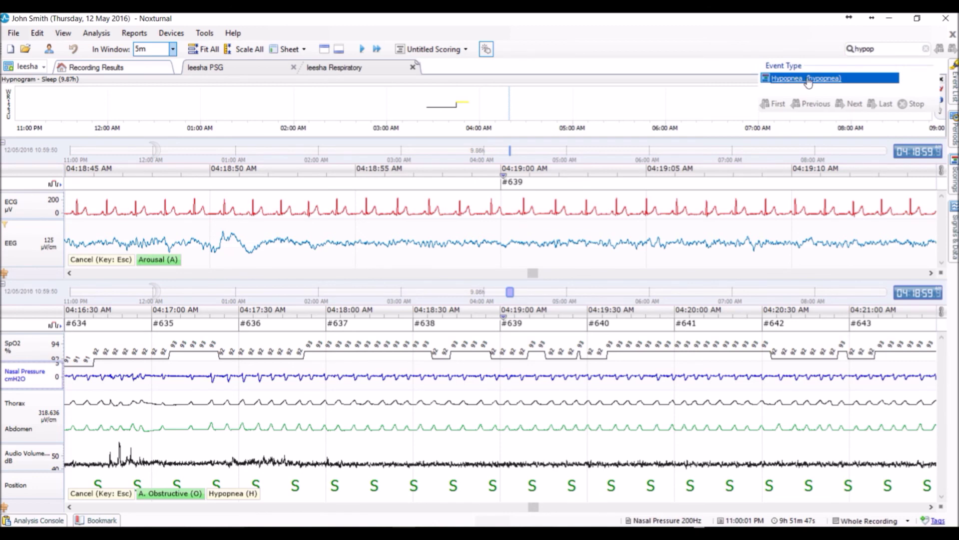
mouse_move(507, 387)
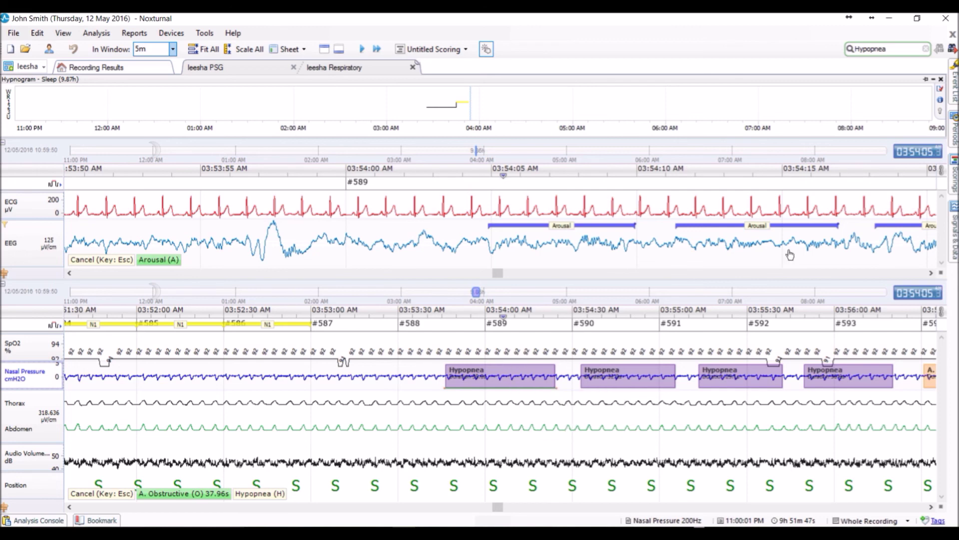
left_click(955, 90)
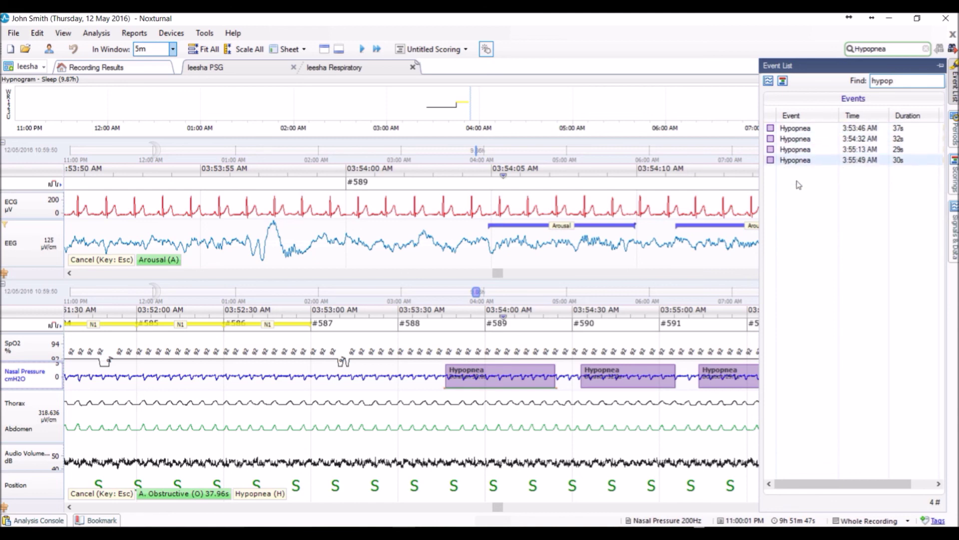
Select the four hypopneas from 3:53:46 AM and change their location to Thorax, confirming
left_click(797, 129)
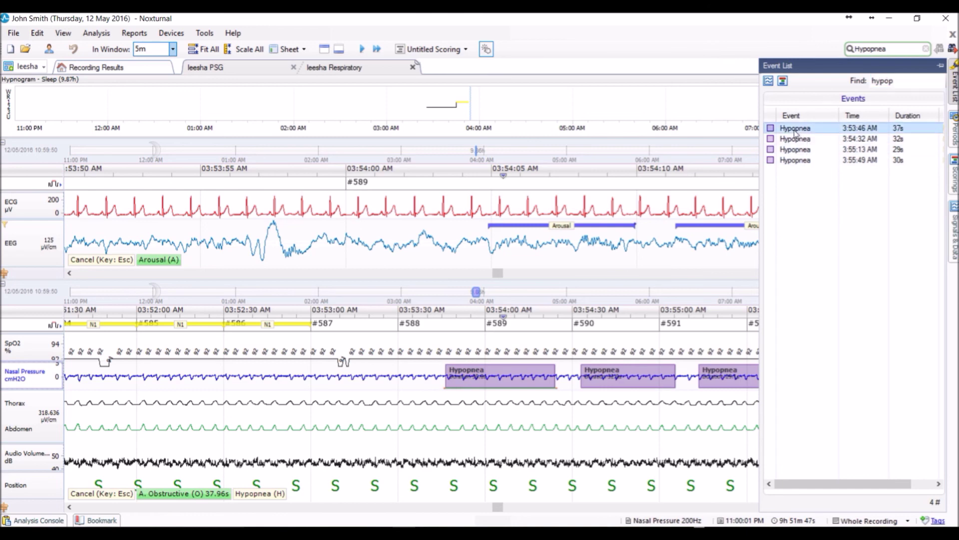
left_click(804, 161, "shift")
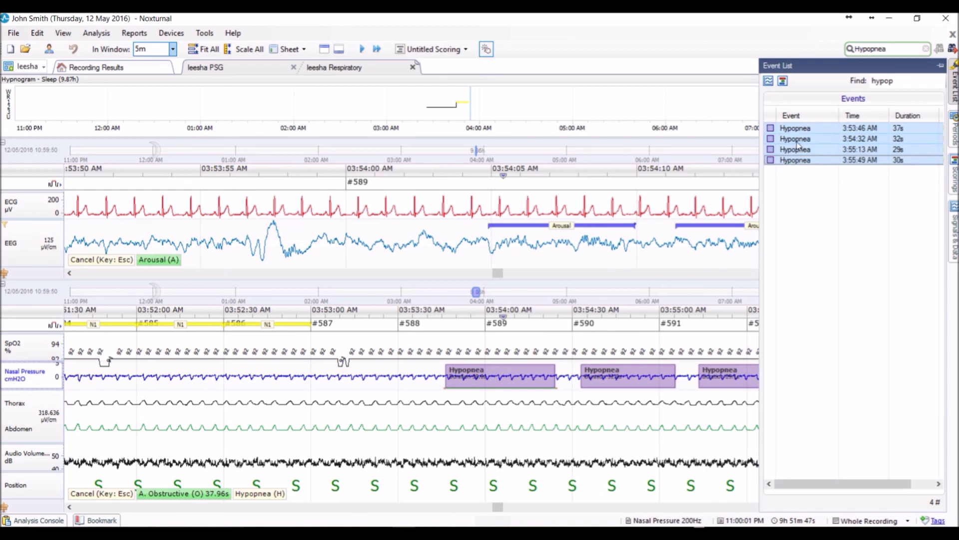
right_click(795, 142)
mouse_move(842, 181)
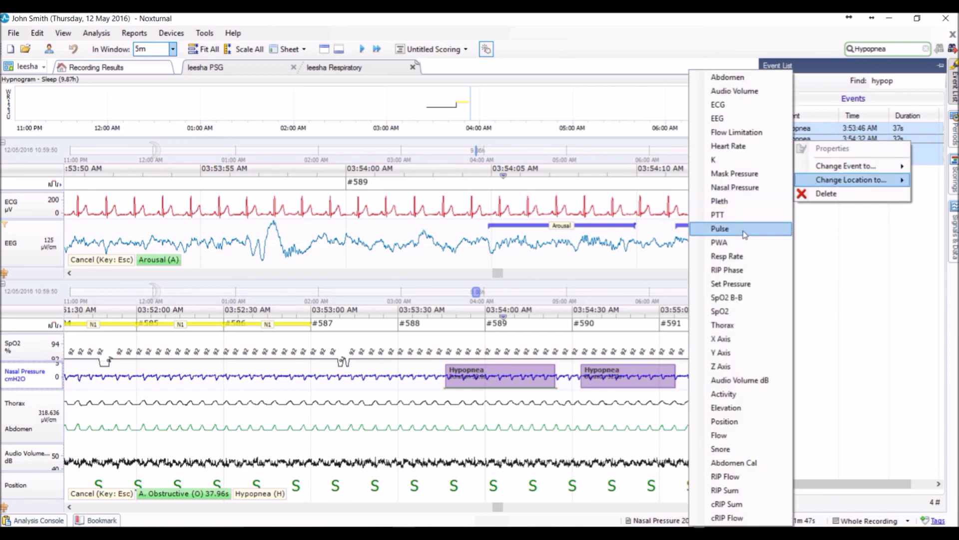
left_click(726, 325)
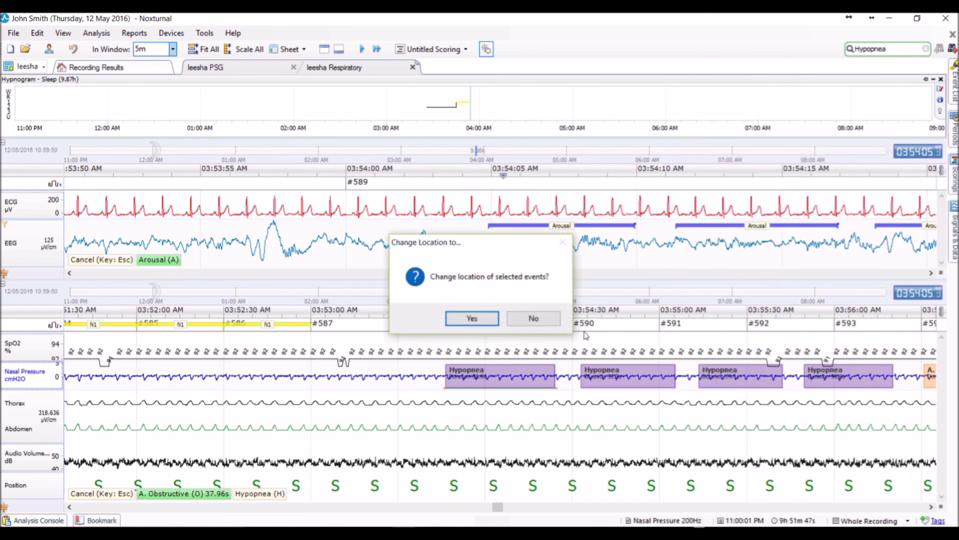
left_click(470, 318)
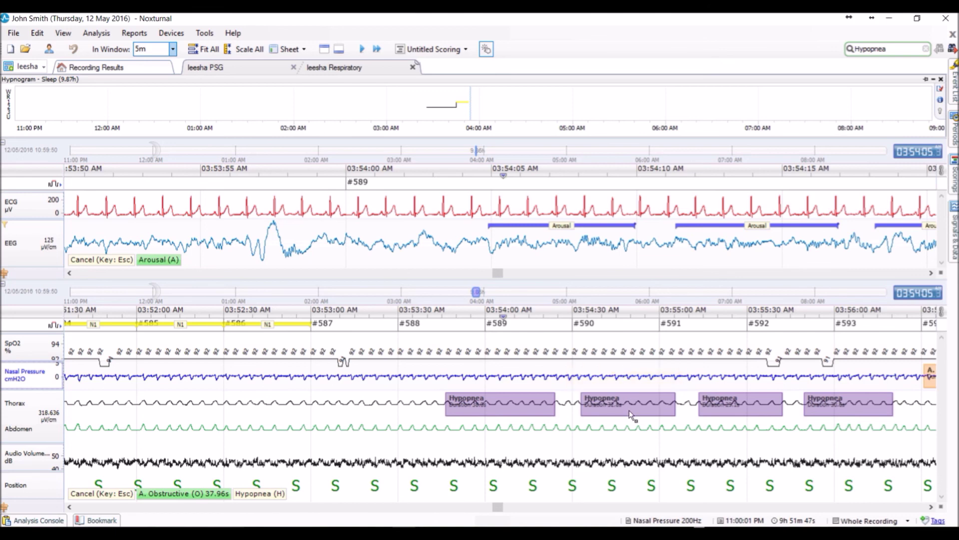
Select all four Thorax hypopneas in the Event List and change them to Apnea, confirming
left_click(955, 94)
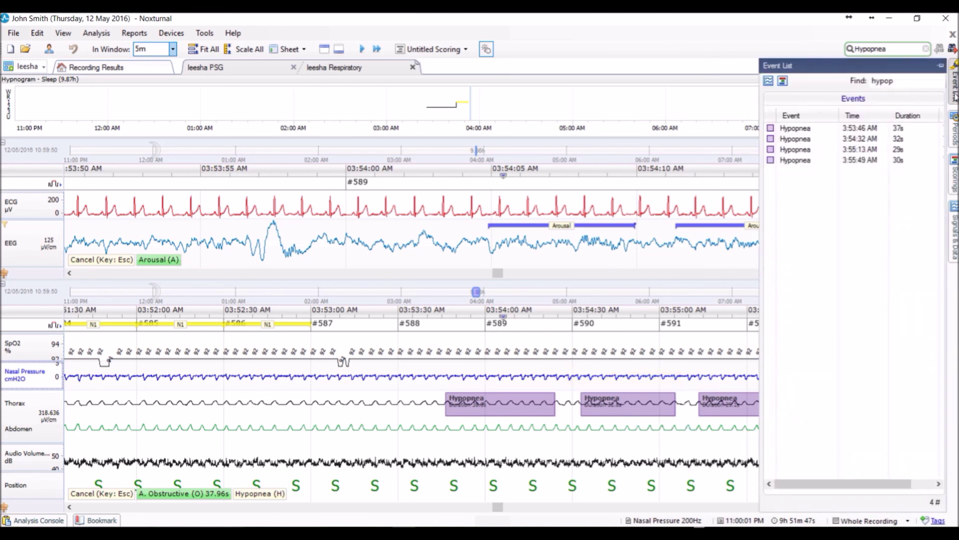
left_click(800, 131)
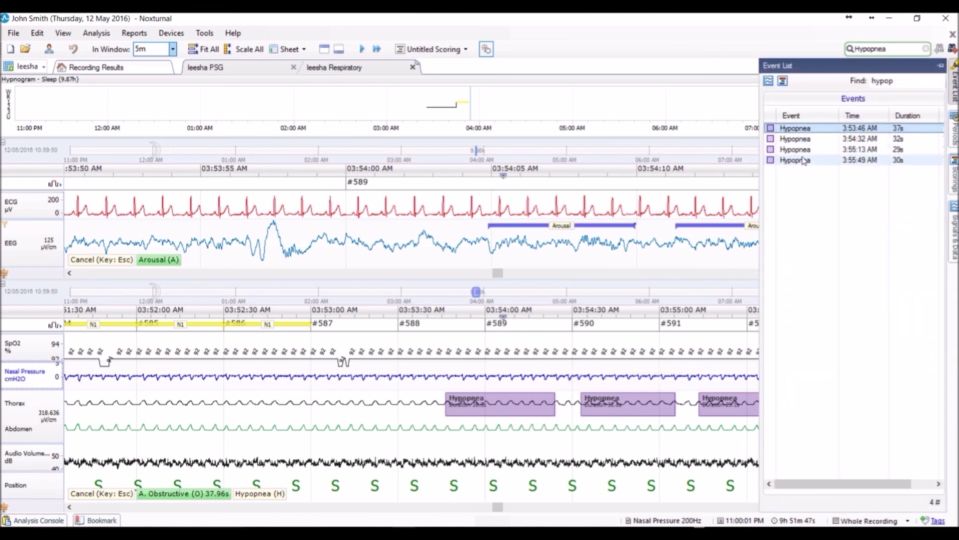
left_click(805, 160, "shift")
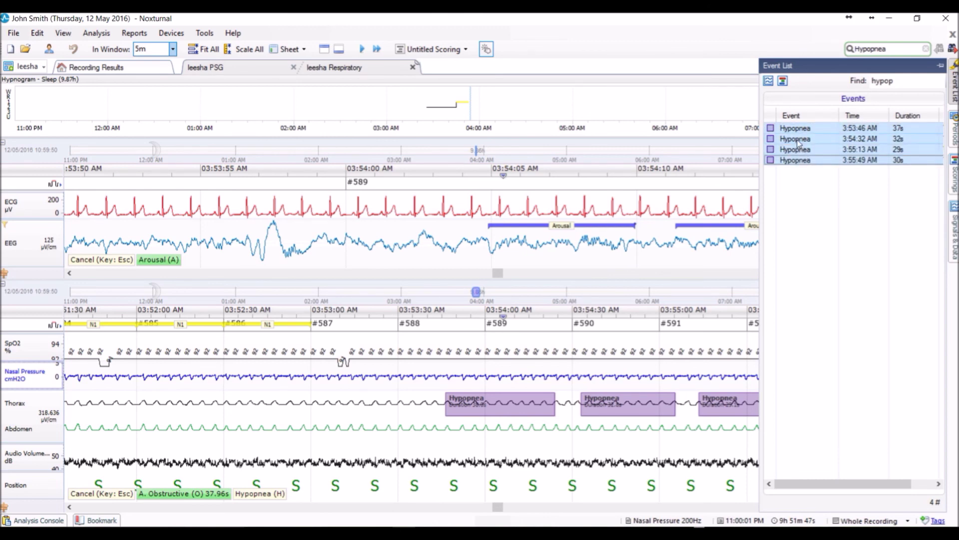
right_click(794, 143)
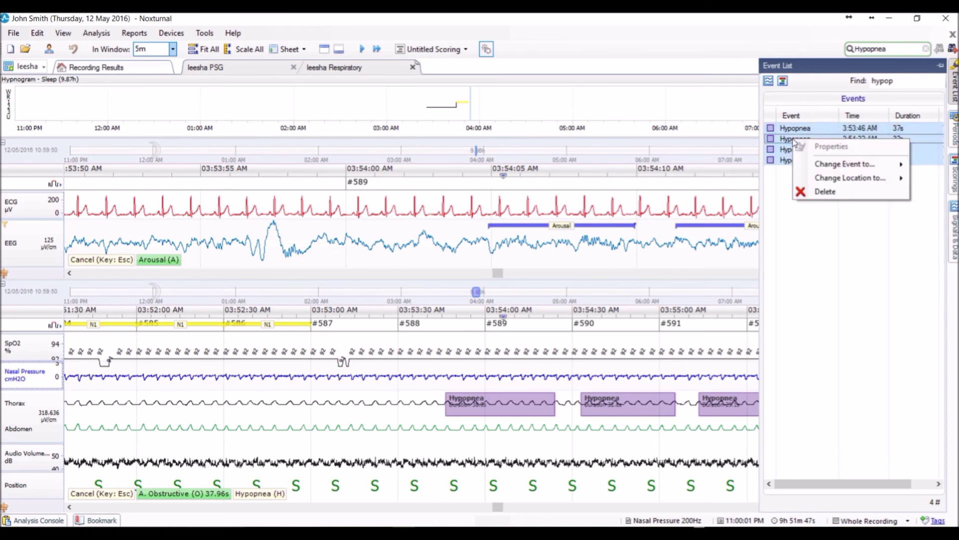
mouse_move(839, 163)
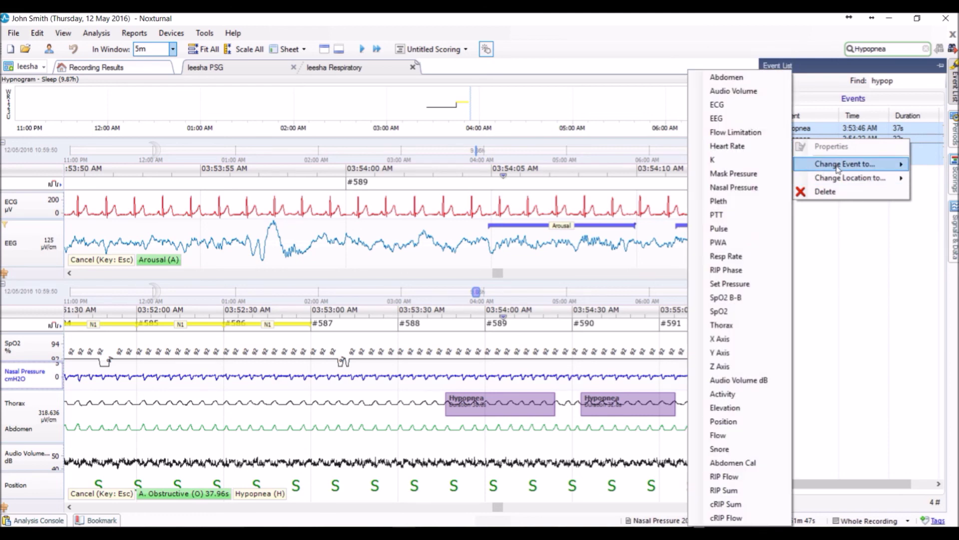
mouse_move(775, 82)
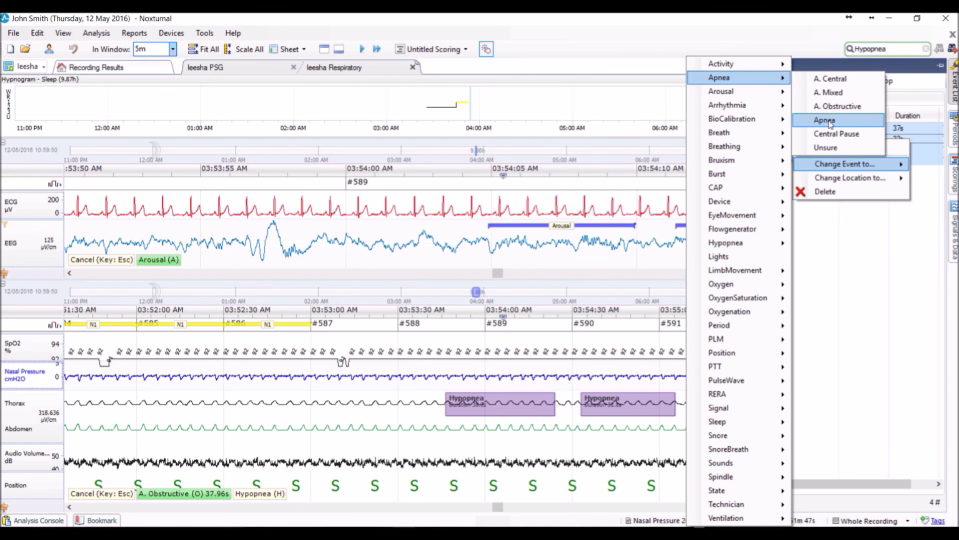
left_click(830, 123)
left_click(465, 318)
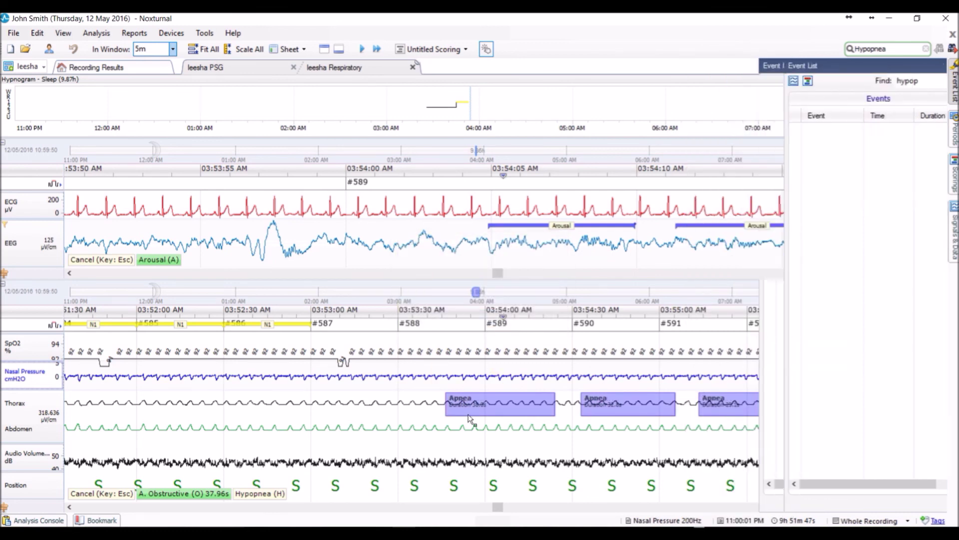